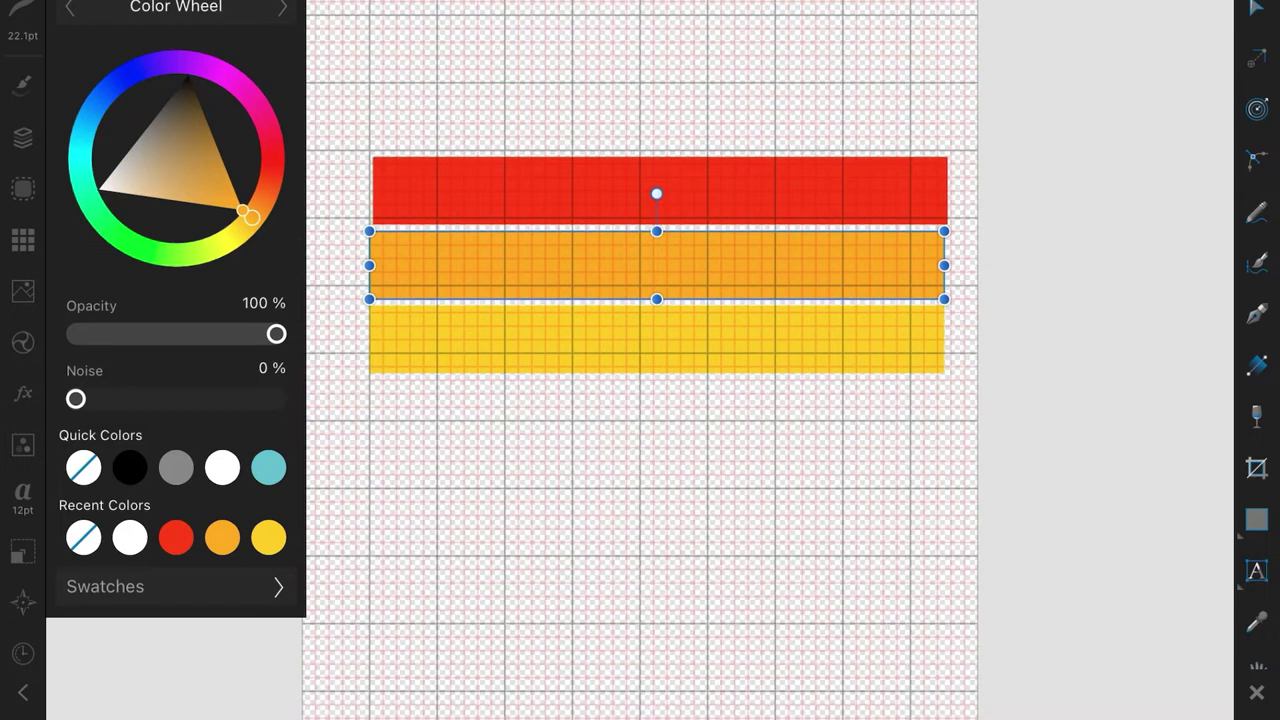
Select the red, orange and yellow stripe layers and duplicate them with Cmd+J.
{"action": "left_click", "coordinate": [22, 137]}
{"action": "left_click", "coordinate": [177, 68], "text": "shift"}
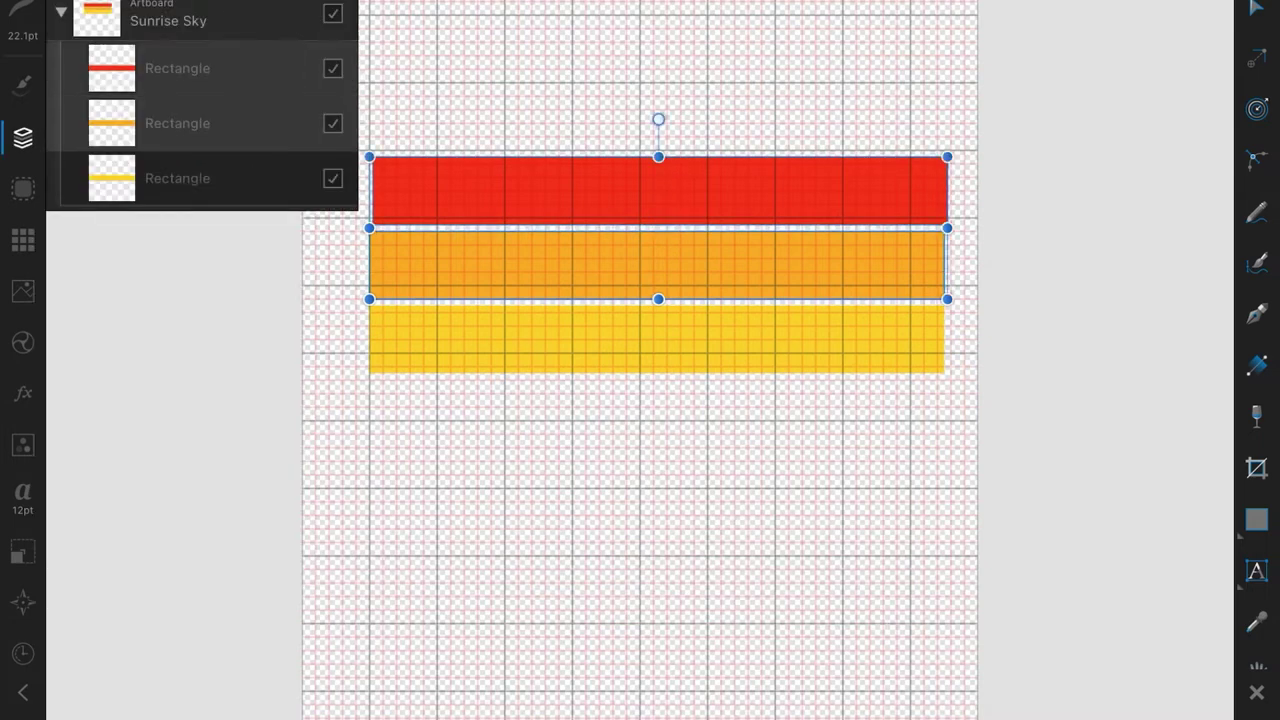
{"action": "left_click", "coordinate": [177, 178], "text": "shift"}
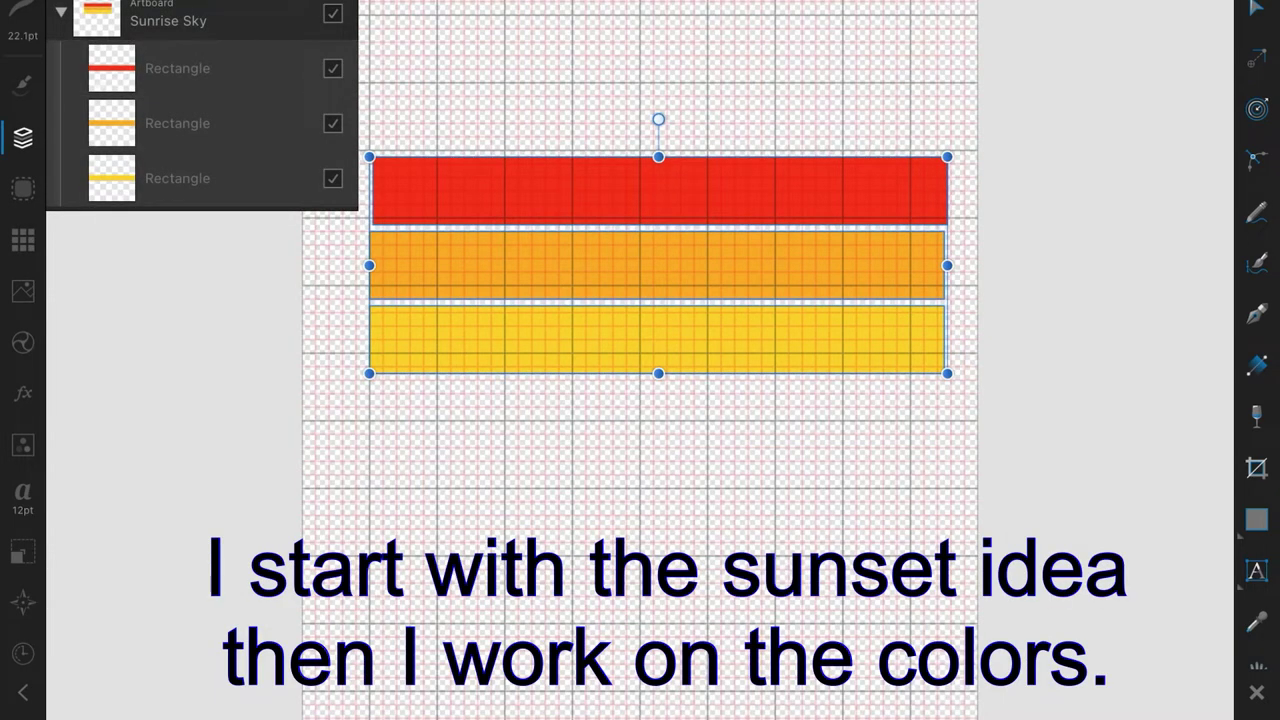
{"action": "key", "text": "ctrl+j"}
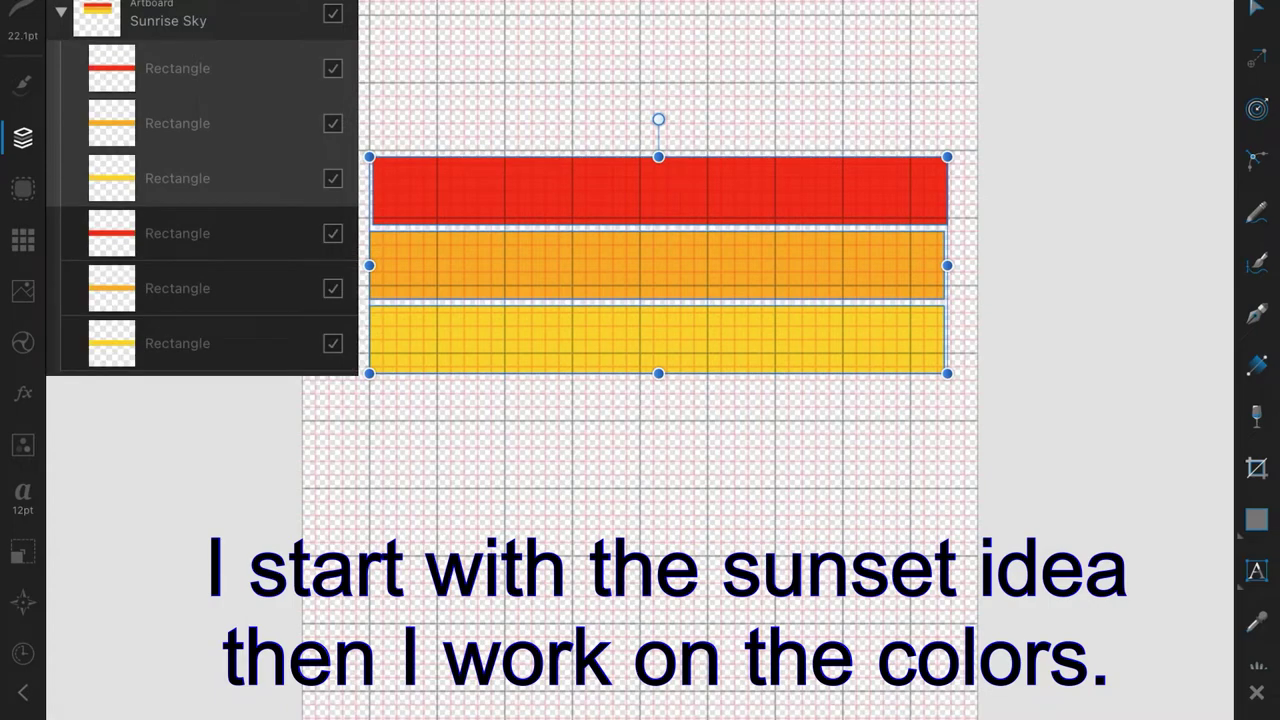
Move the three duplicated stripes directly beneath the originals and line them up.
{"action": "left_click_drag", "start_coordinate": [658, 265], "coordinate": [653, 494]}
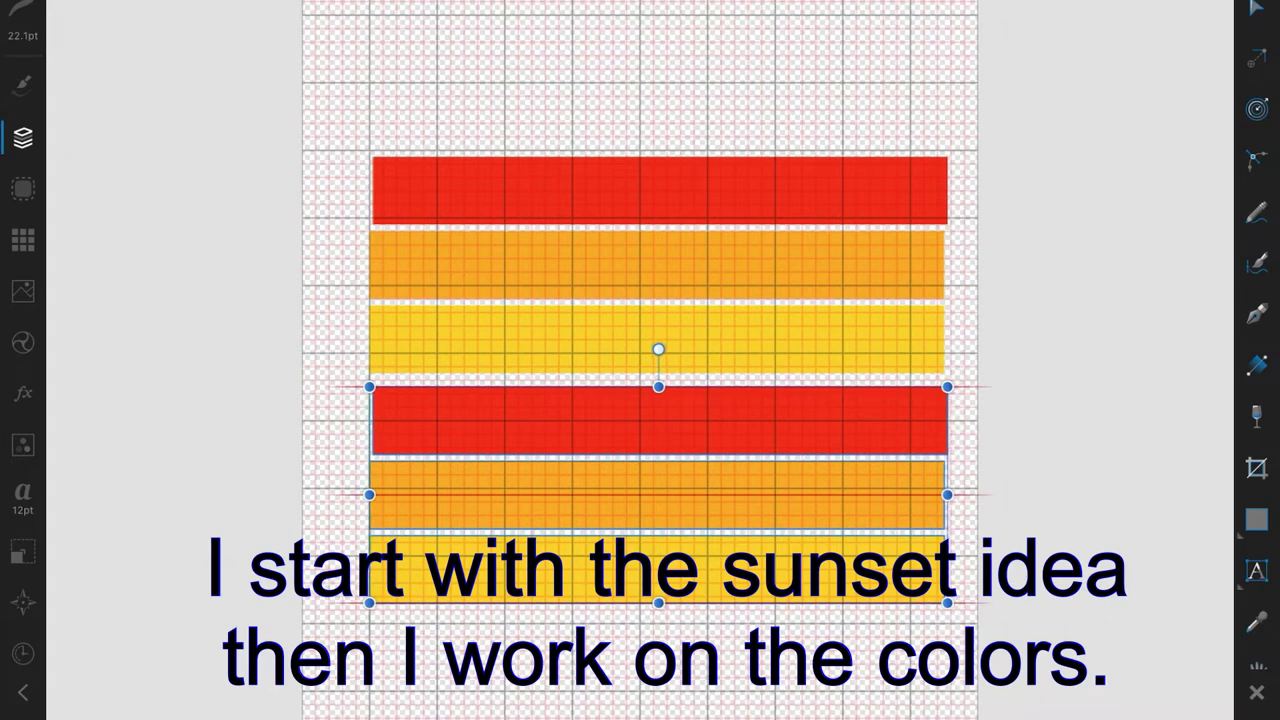
{"action": "left_click_drag", "start_coordinate": [653, 494], "coordinate": [655, 488]}
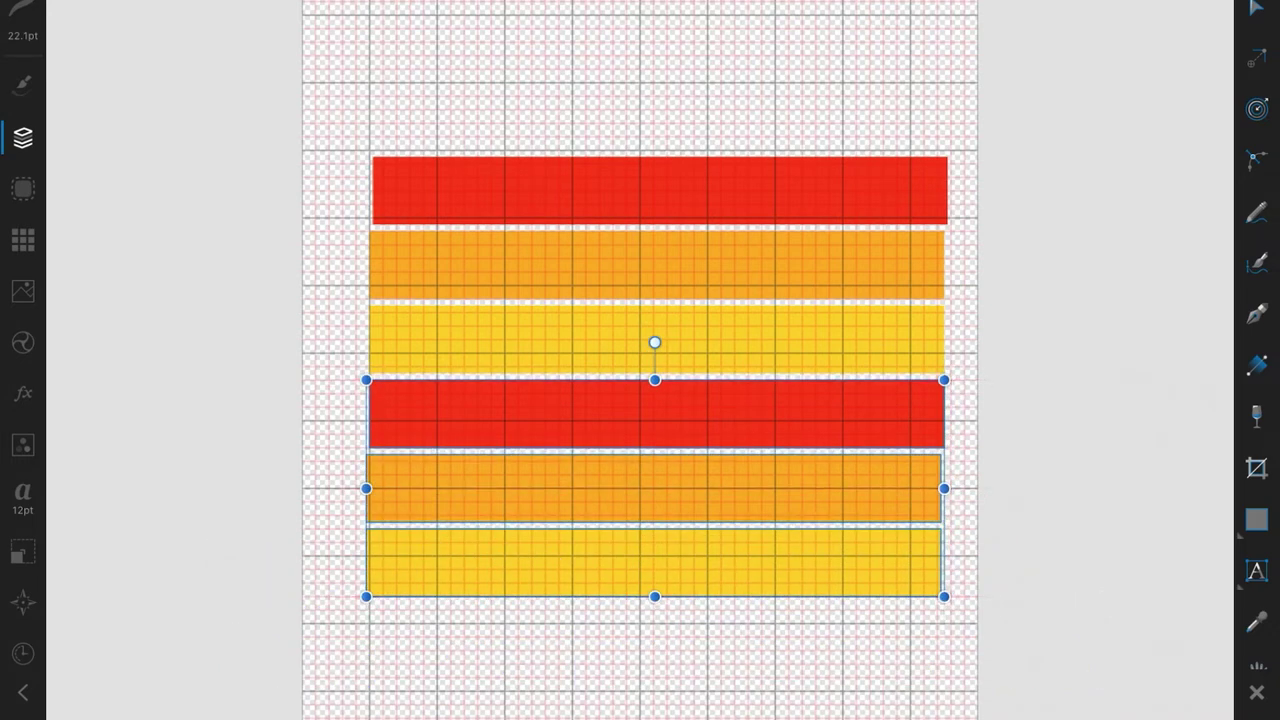
{"action": "left_click", "coordinate": [22, 5]}
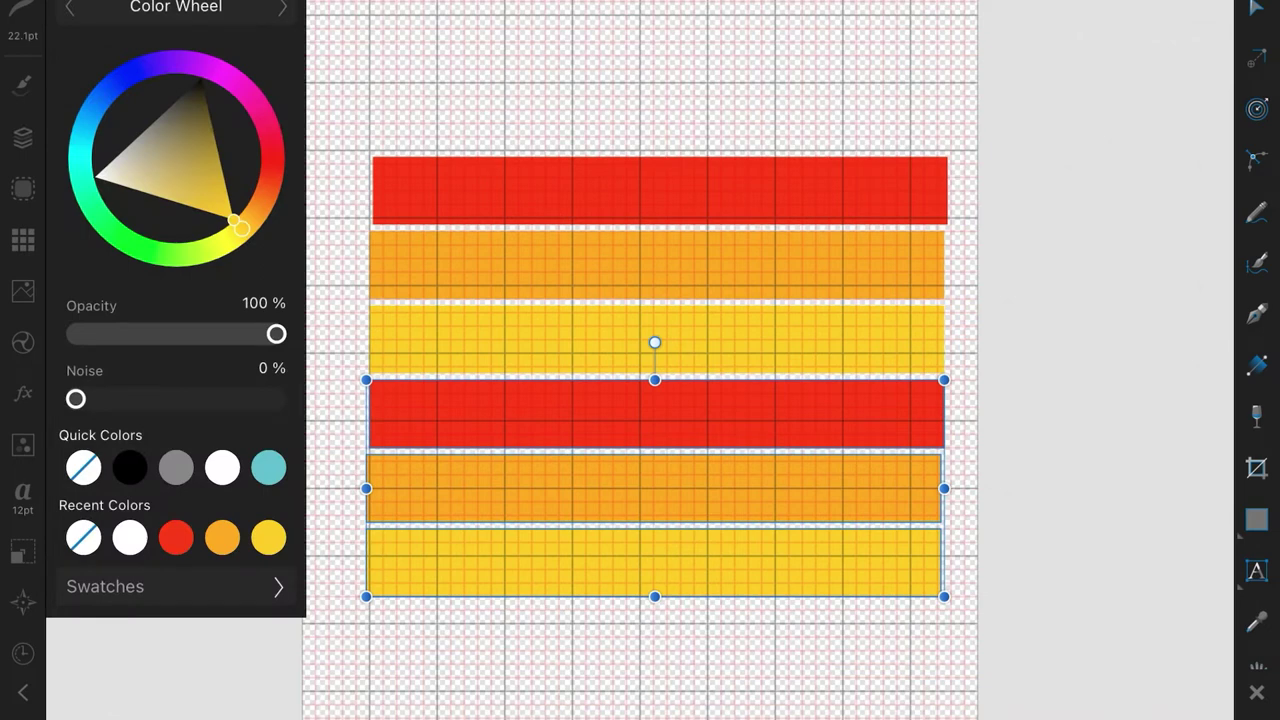
Recolour the lower three stripes teal, then shift the middle to blue-violet and bottom to deep blue.
{"action": "left_click", "coordinate": [268, 467]}
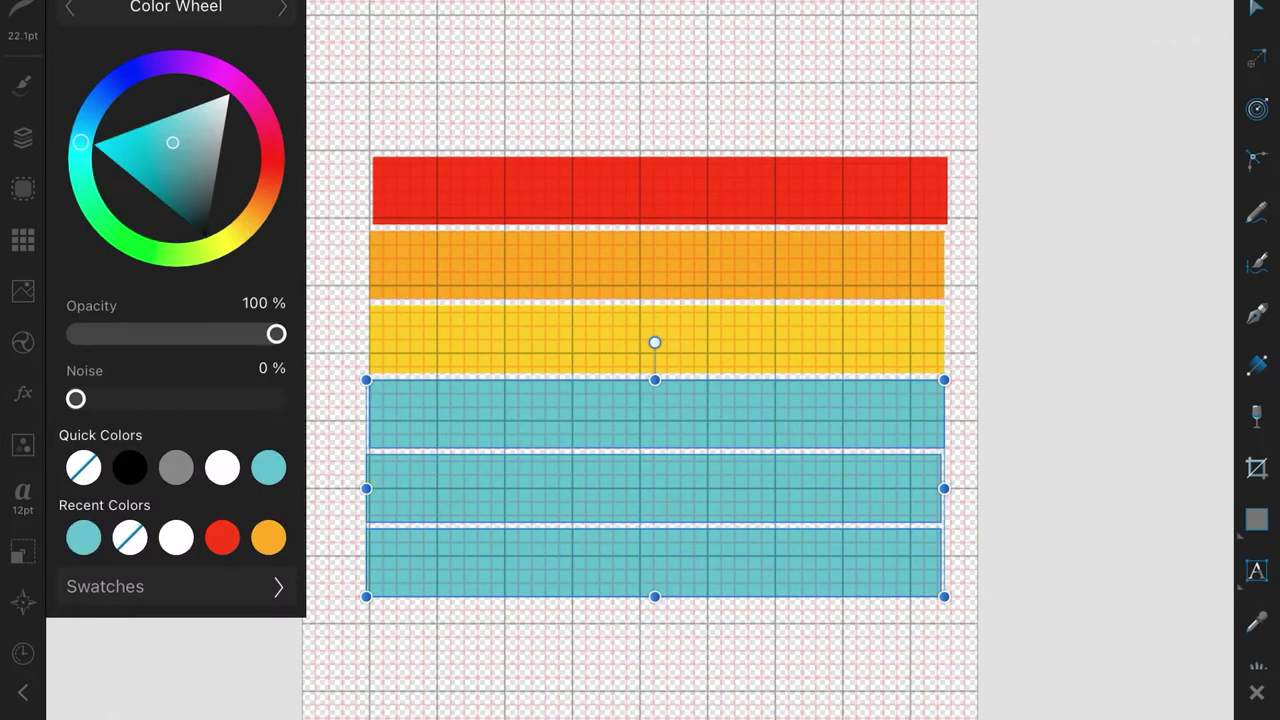
{"action": "left_click", "coordinate": [653, 488]}
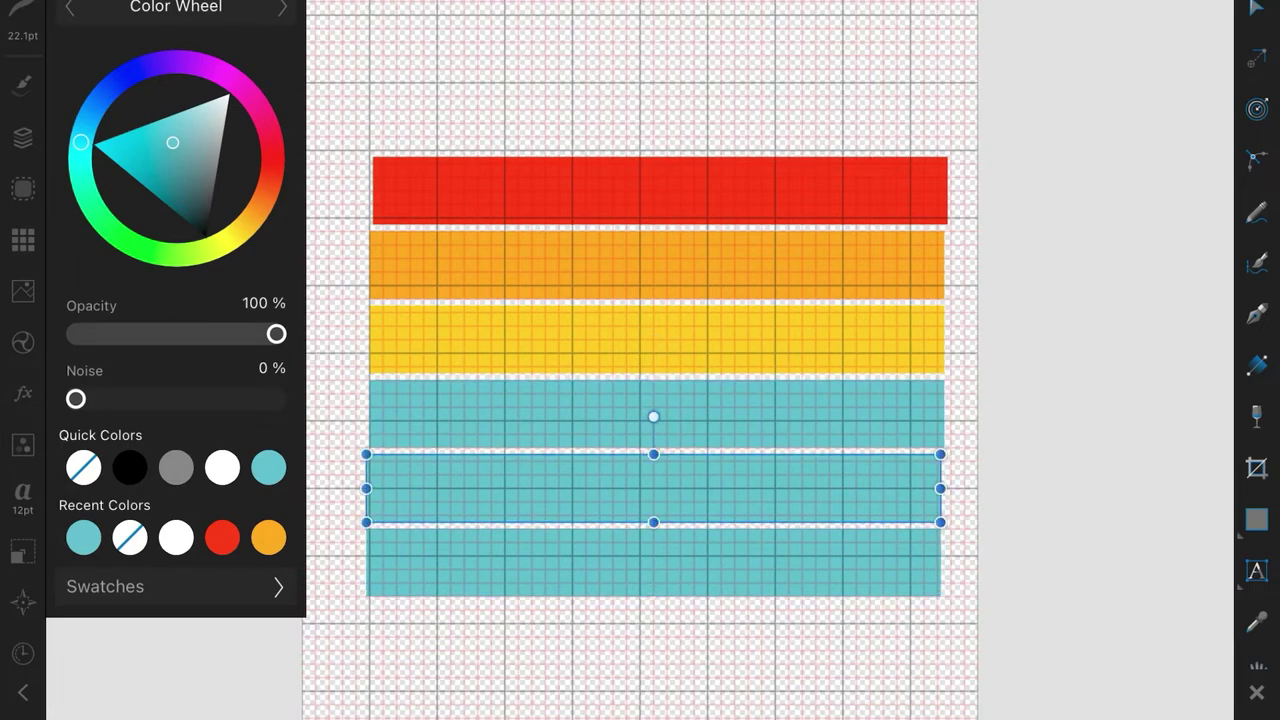
{"action": "left_click_drag", "start_coordinate": [80, 142], "coordinate": [109, 88]}
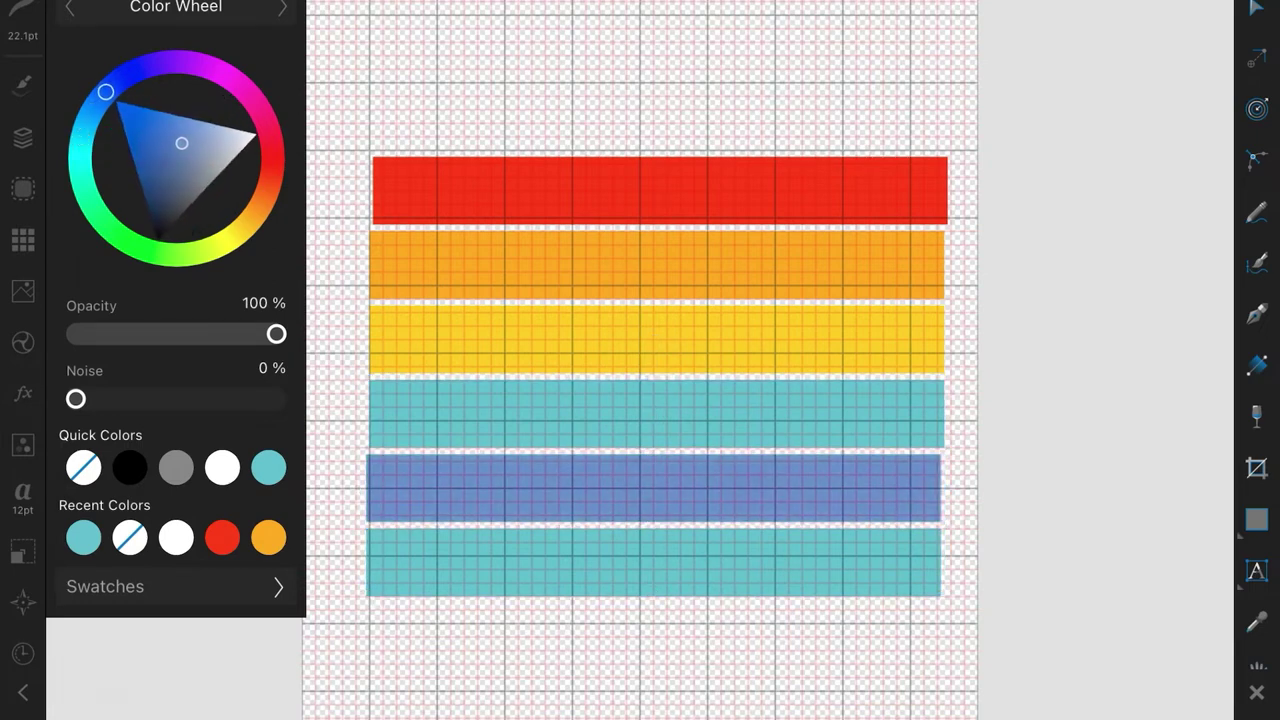
{"action": "left_click", "coordinate": [653, 560]}
{"action": "left_click_drag", "start_coordinate": [80, 142], "coordinate": [129, 73]}
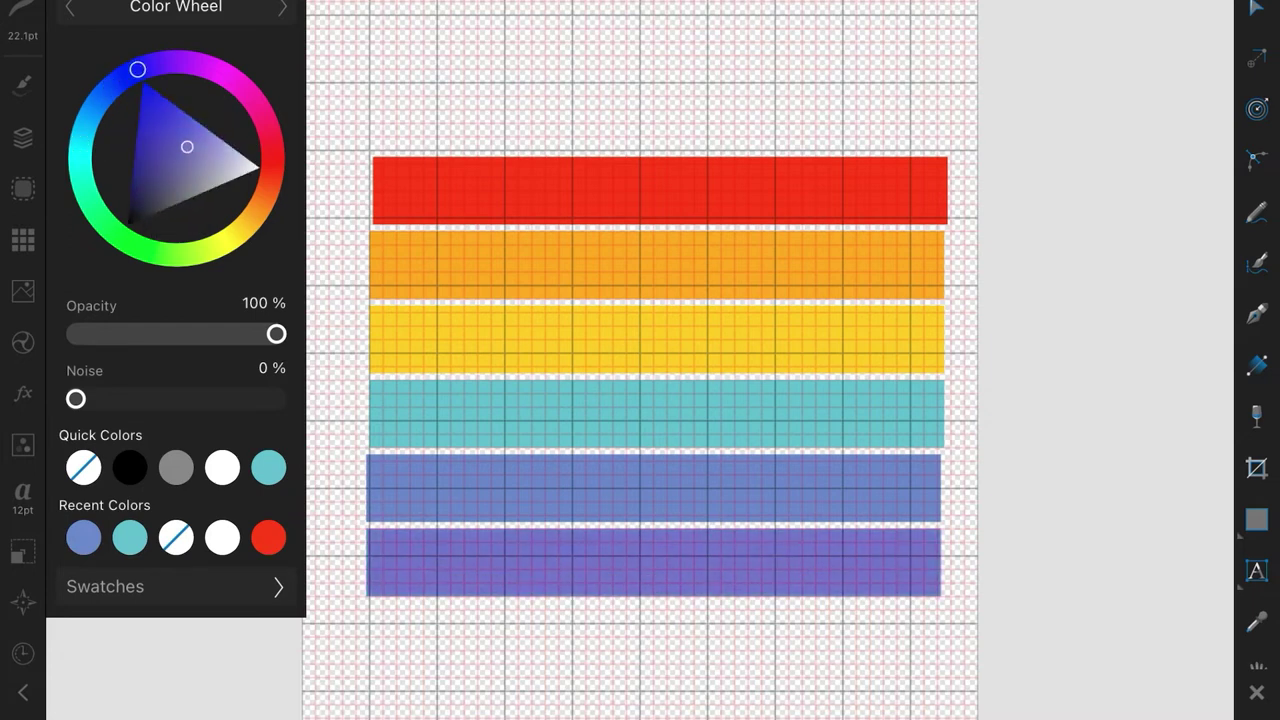
{"action": "left_click_drag", "start_coordinate": [186, 146], "coordinate": [160, 120]}
Switch to the Ellipse Tool and sample the red of the top stripe.
{"action": "left_click", "coordinate": [658, 190]}
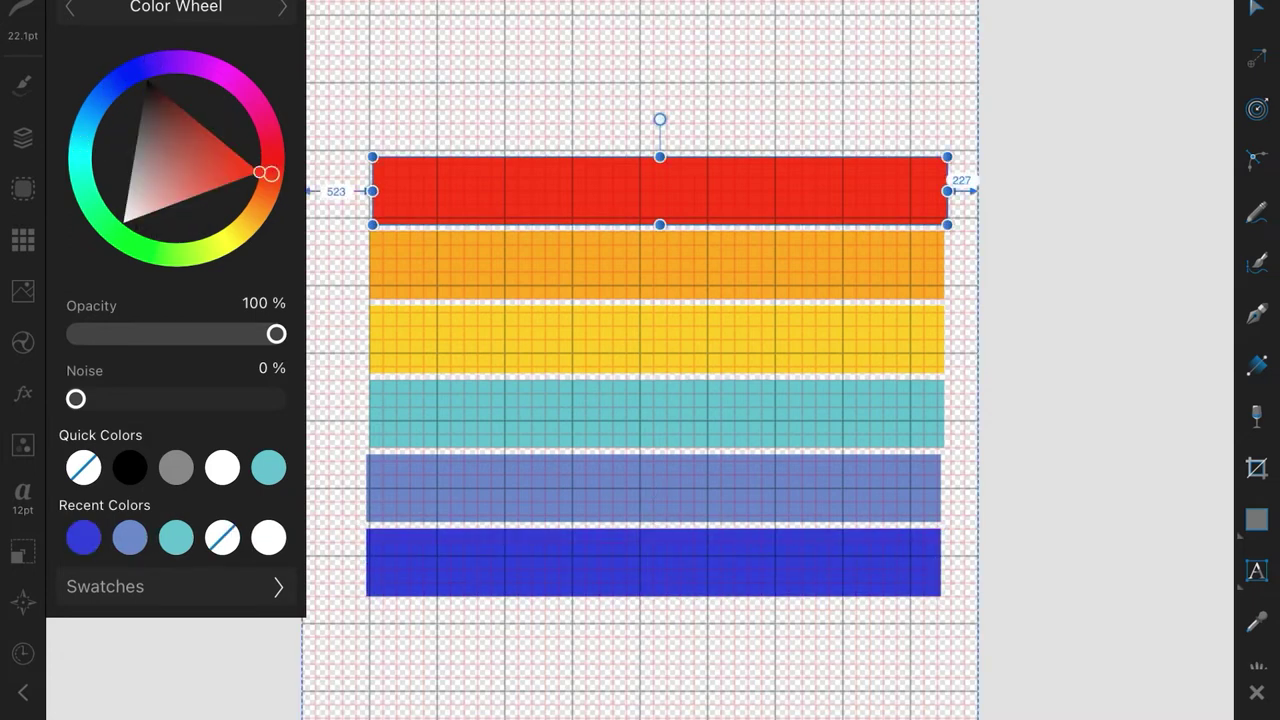
{"action": "key", "text": "Escape"}
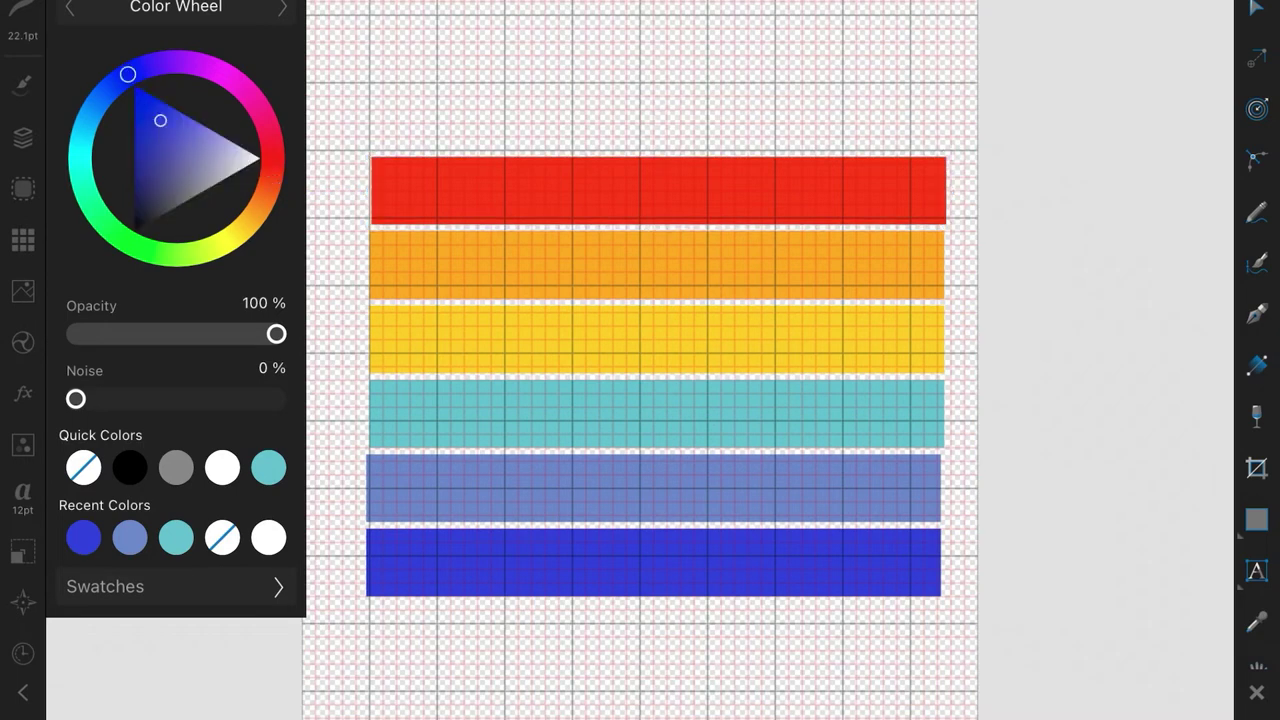
{"action": "mouse_move", "coordinate": [1256, 519]}
{"action": "left_mouse_down"}
{"action": "mouse_move", "coordinate": [1095, 526]}
{"action": "mouse_move", "coordinate": [1095, 80]}
{"action": "left_mouse_up"}
{"action": "left_click", "coordinate": [416, 190]}
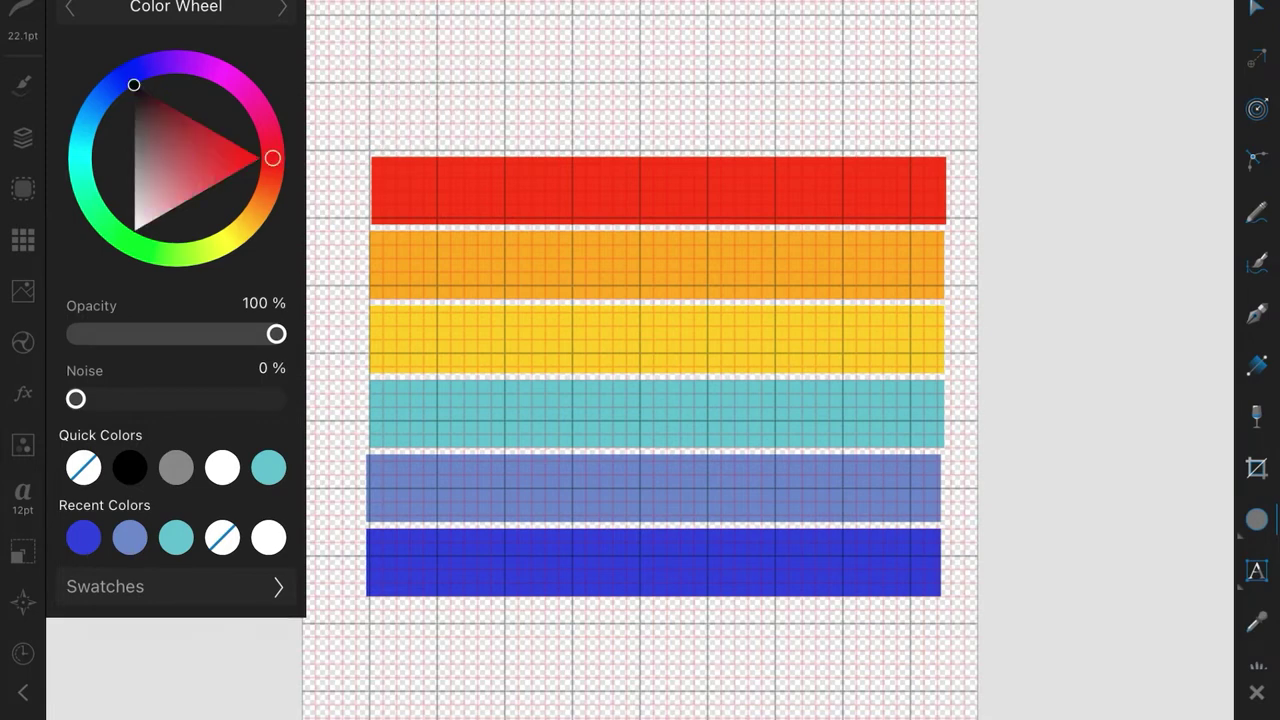
Draw a 3900 px circle over the stripes with no fill and a thick black stroke.
{"action": "left_click_drag", "start_coordinate": [389, 163], "coordinate": [910, 684]}
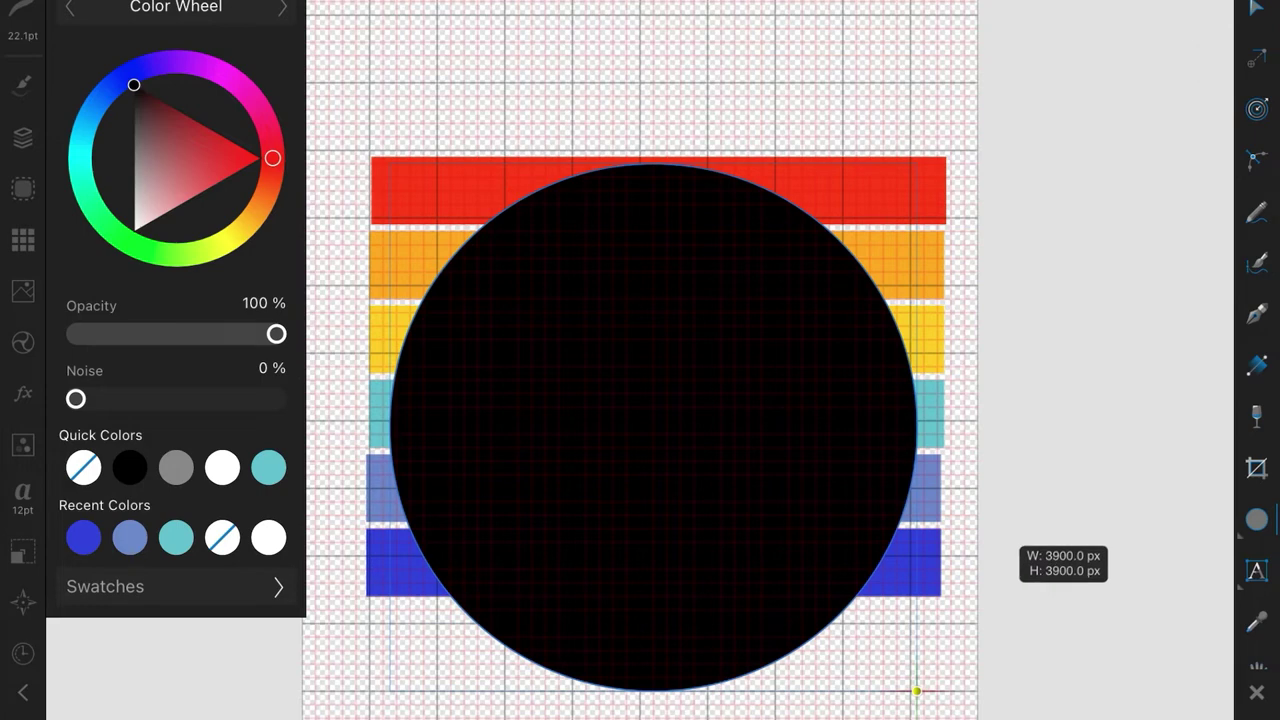
{"action": "left_click", "coordinate": [83, 467]}
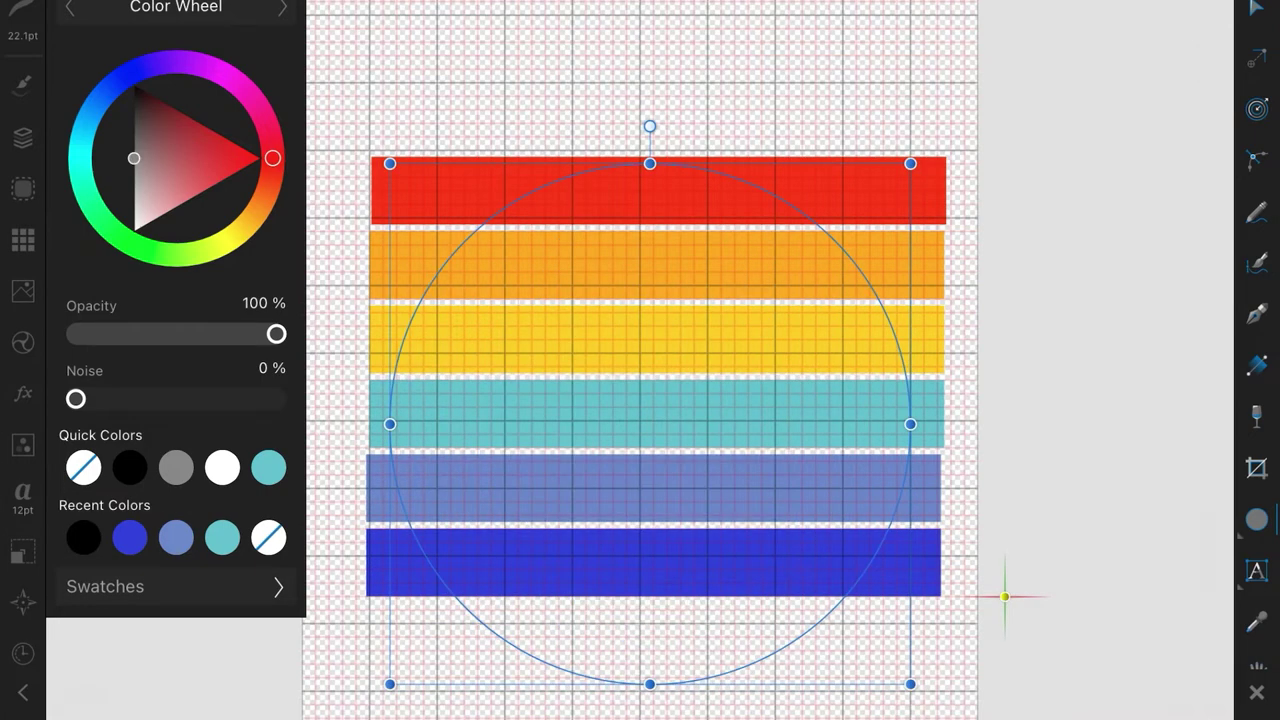
{"action": "left_click", "coordinate": [129, 467]}
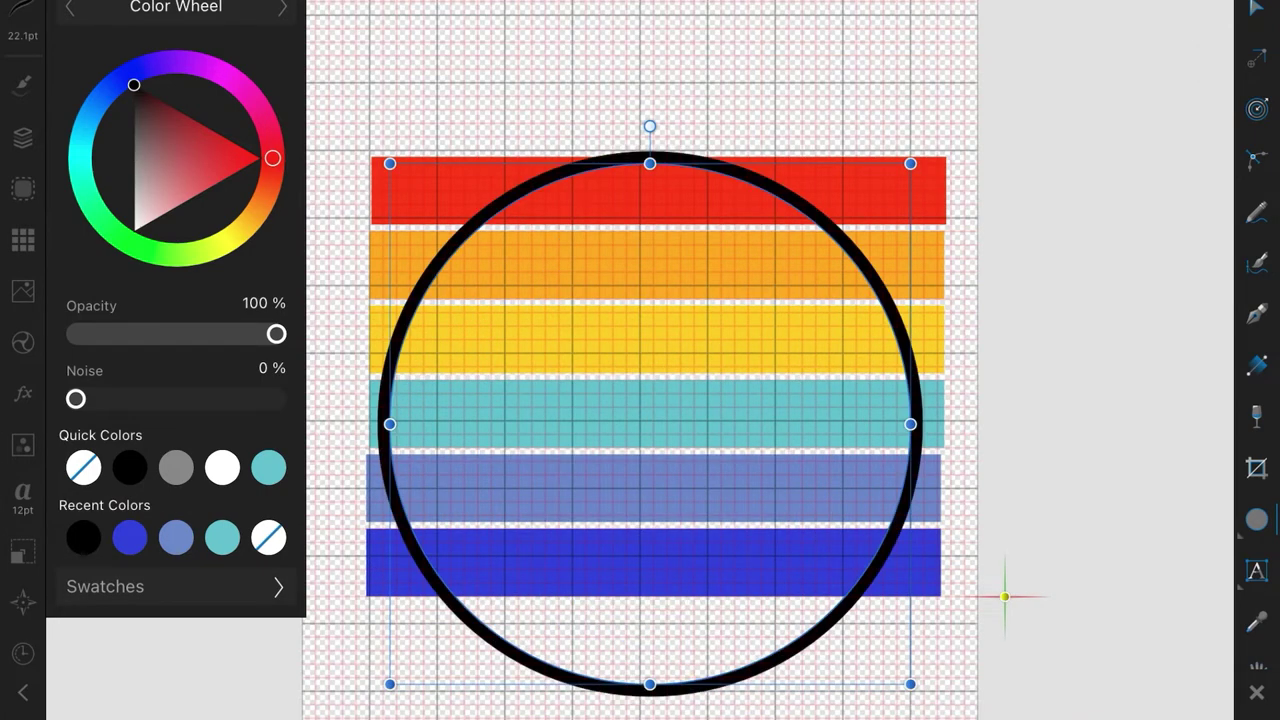
{"action": "left_click", "coordinate": [22, 138]}
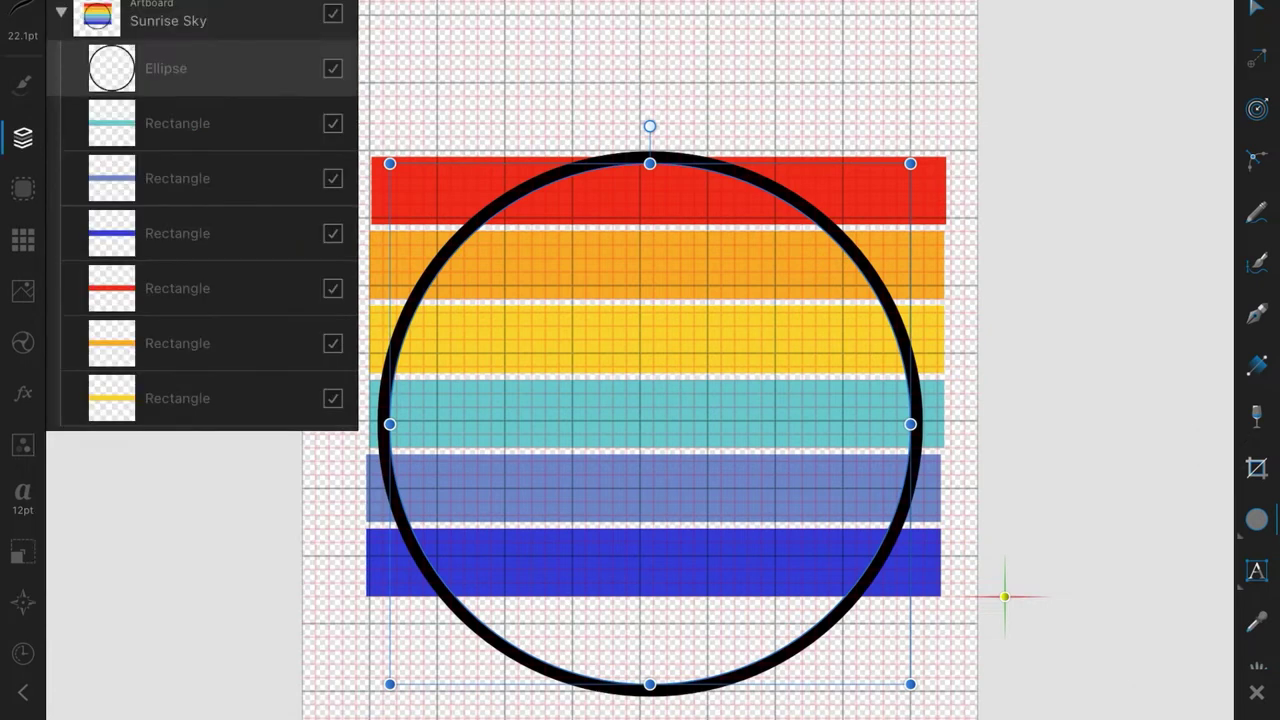
Select all six Rectangle layers and drop them onto the Ellipse layer to clip them.
{"action": "left_click", "coordinate": [177, 123]}
{"action": "left_click_drag", "start_coordinate": [290, 178], "coordinate": [355, 178]}
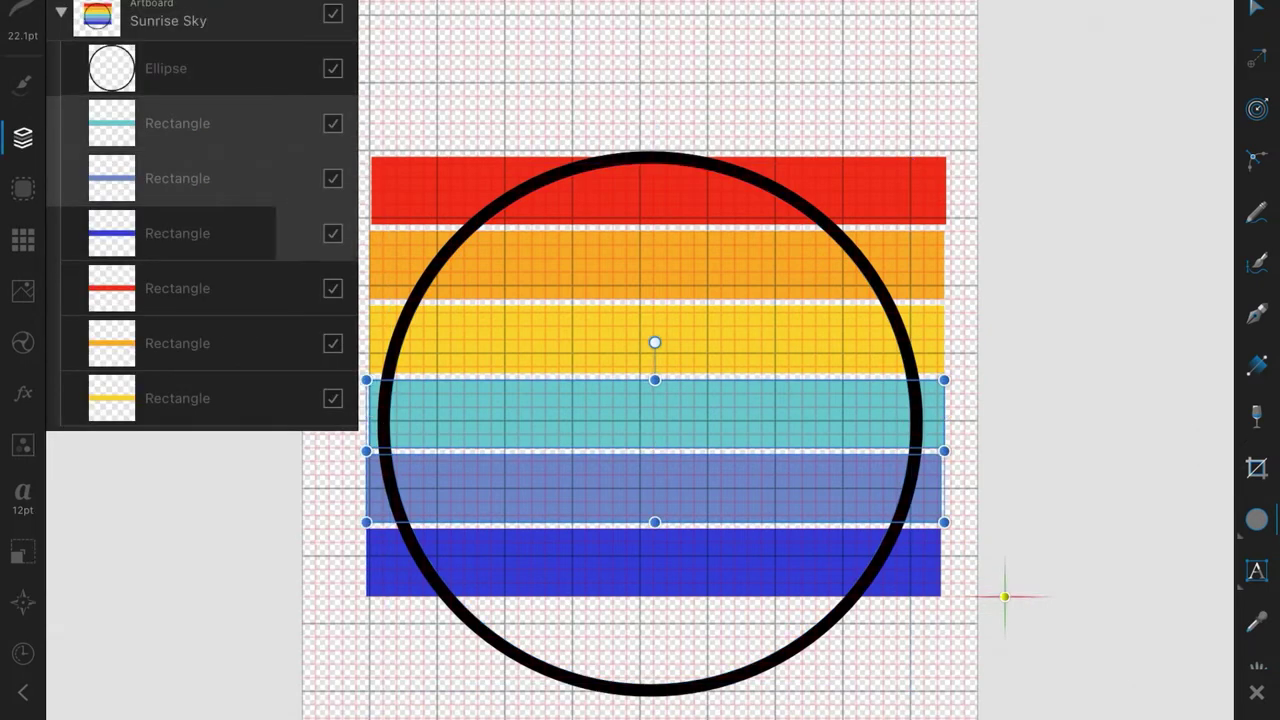
{"action": "left_click_drag", "start_coordinate": [290, 233], "coordinate": [355, 233]}
{"action": "left_click_drag", "start_coordinate": [290, 288], "coordinate": [355, 288]}
{"action": "left_click_drag", "start_coordinate": [290, 343], "coordinate": [355, 343]}
{"action": "left_click_drag", "start_coordinate": [290, 398], "coordinate": [355, 398]}
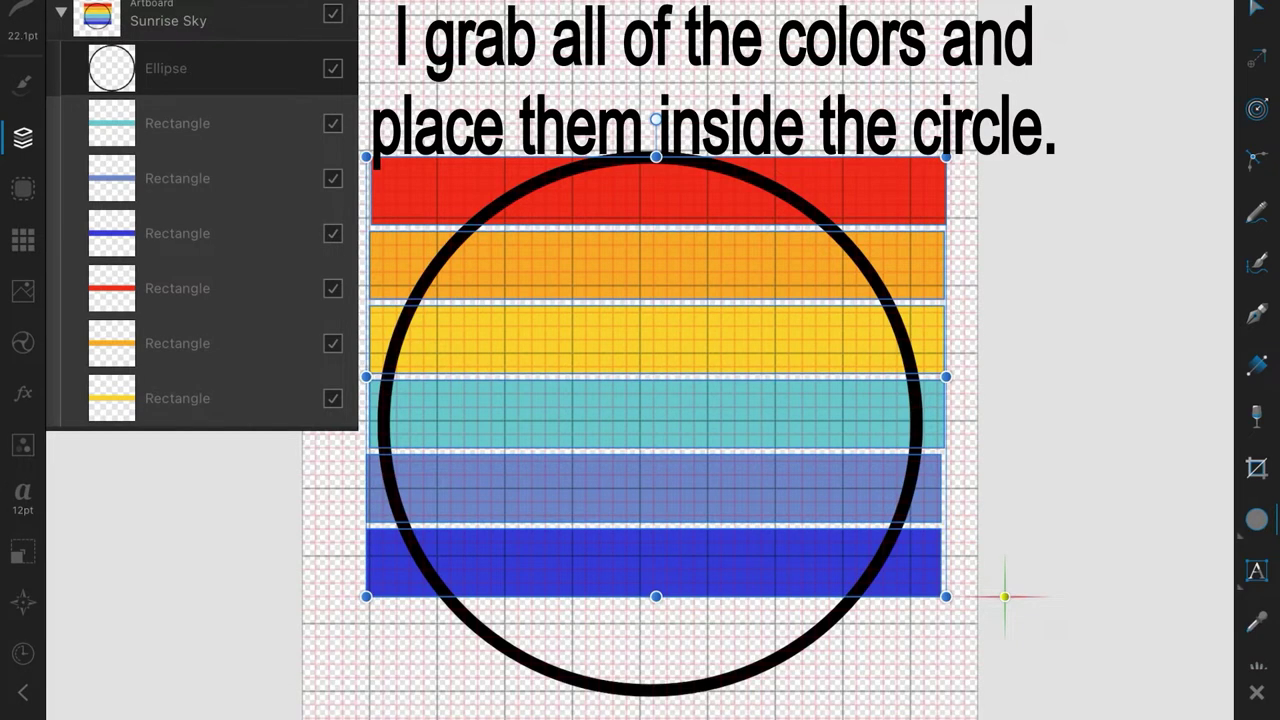
{"action": "left_click_drag", "start_coordinate": [111, 123], "coordinate": [117, 70]}
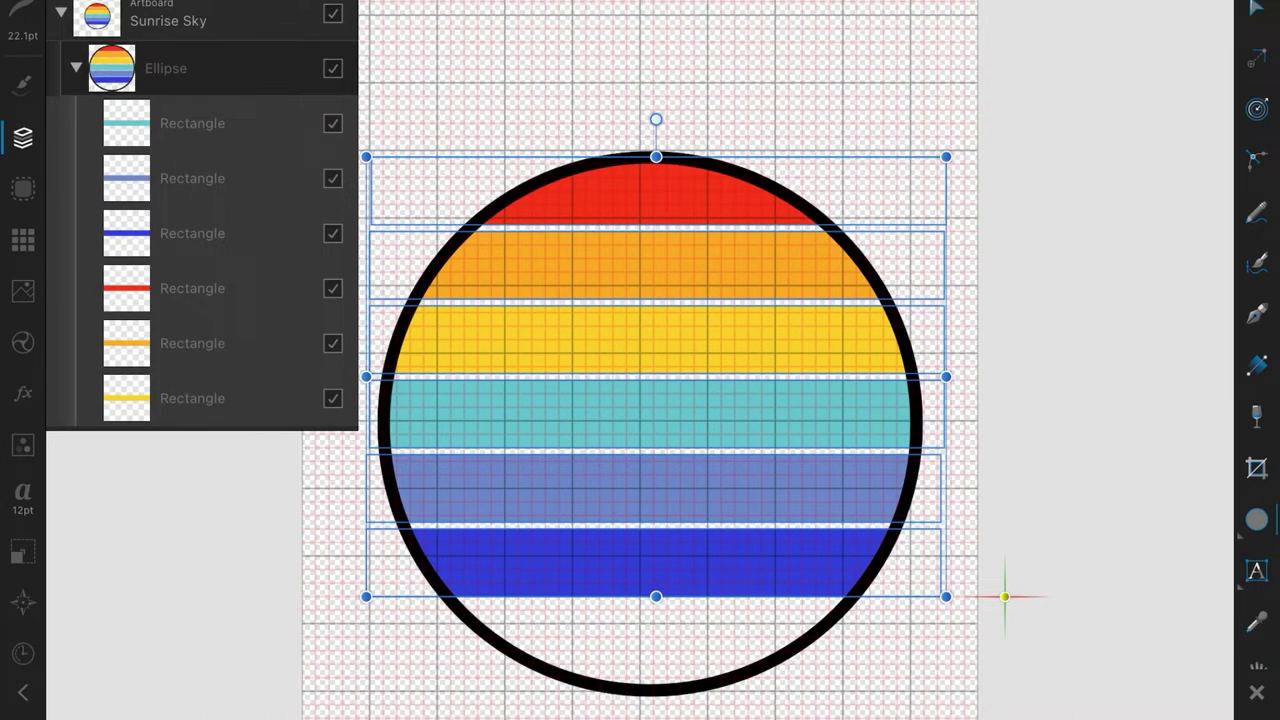
Select the circle that now holds the clipped stripes.
{"action": "left_click", "coordinate": [200, 20]}
{"action": "left_click", "coordinate": [23, 85]}
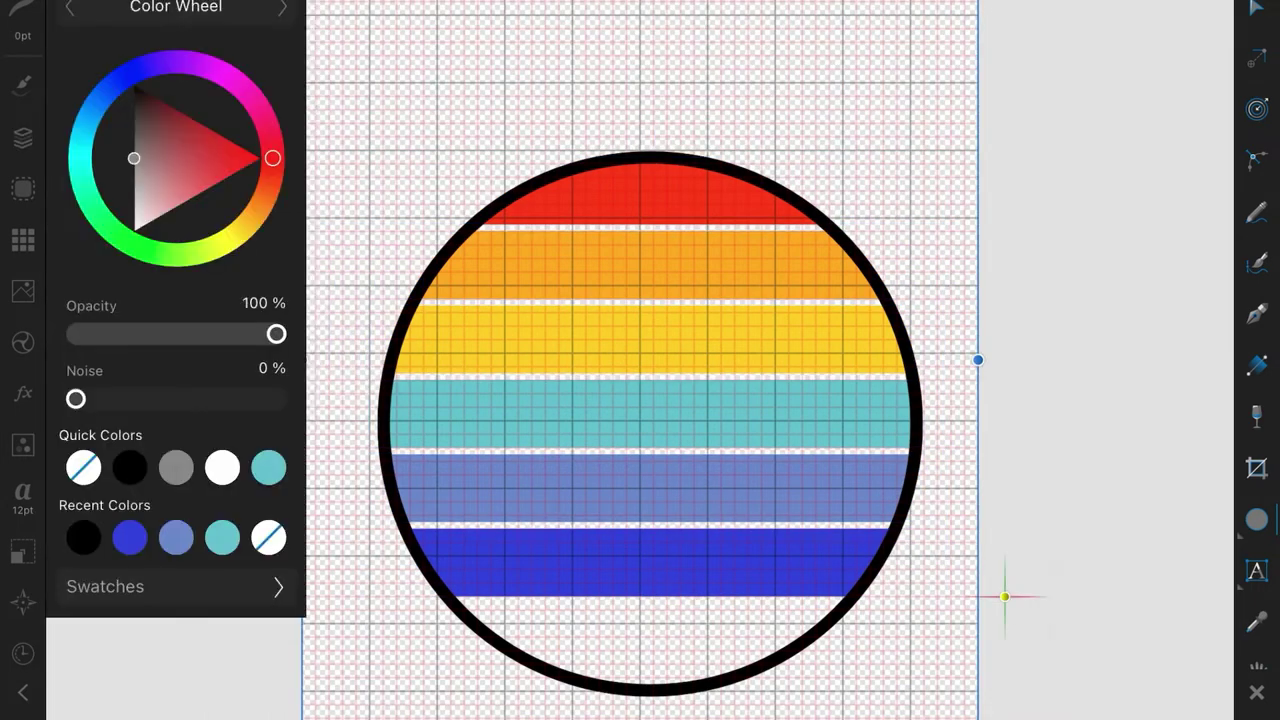
{"action": "left_click", "coordinate": [23, 137]}
{"action": "left_click", "coordinate": [165, 68]}
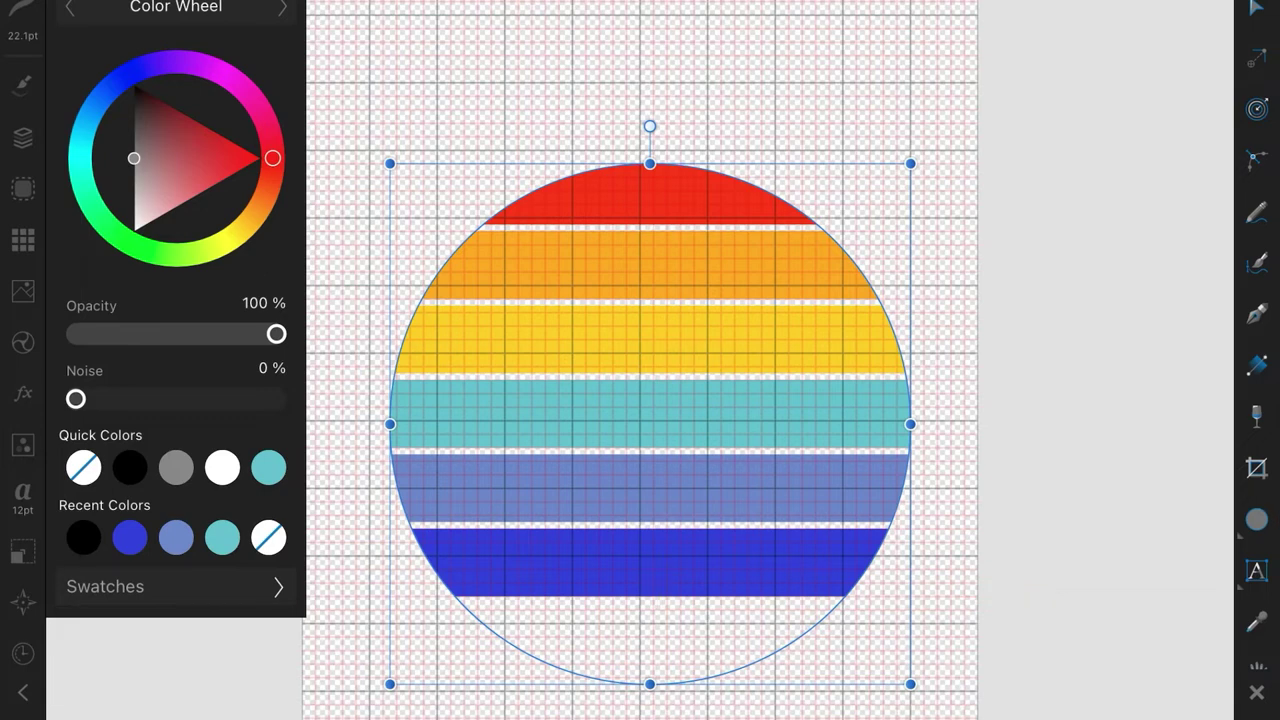
Turn on visibility for the hidden purple stripe layers in the Layers panel.
{"action": "left_click", "coordinate": [23, 137]}
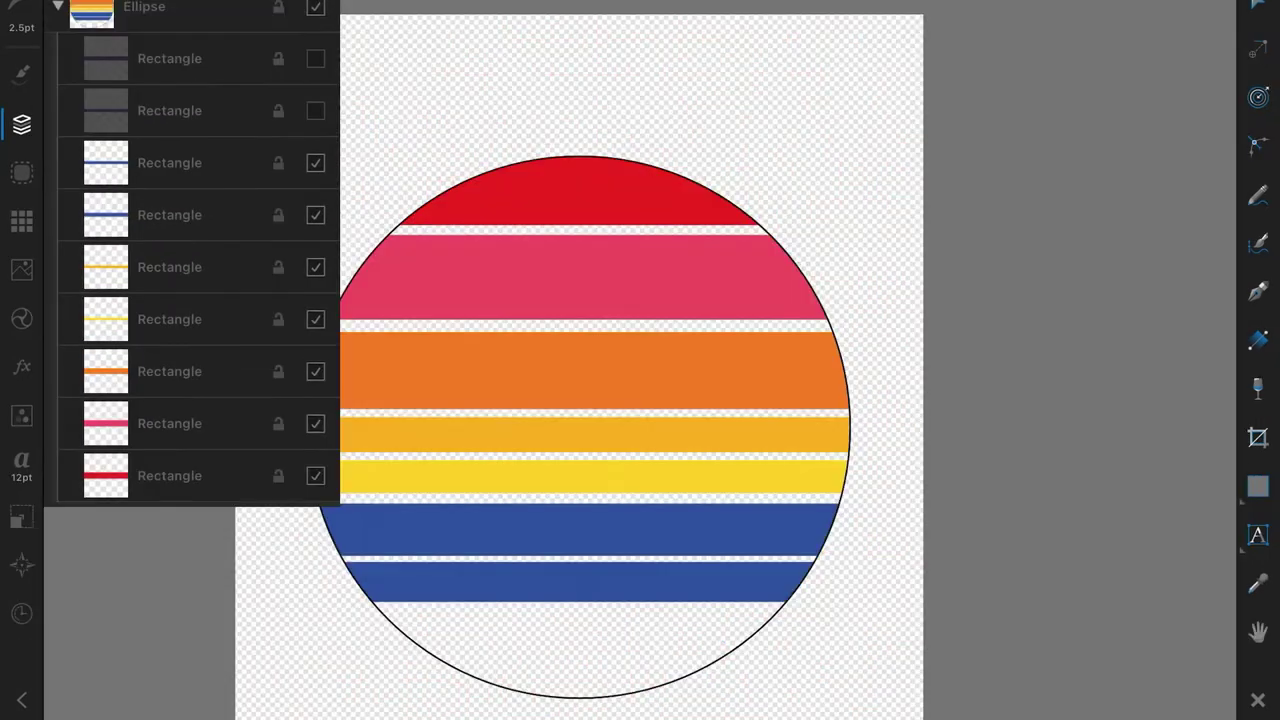
{"action": "left_click", "coordinate": [315, 58]}
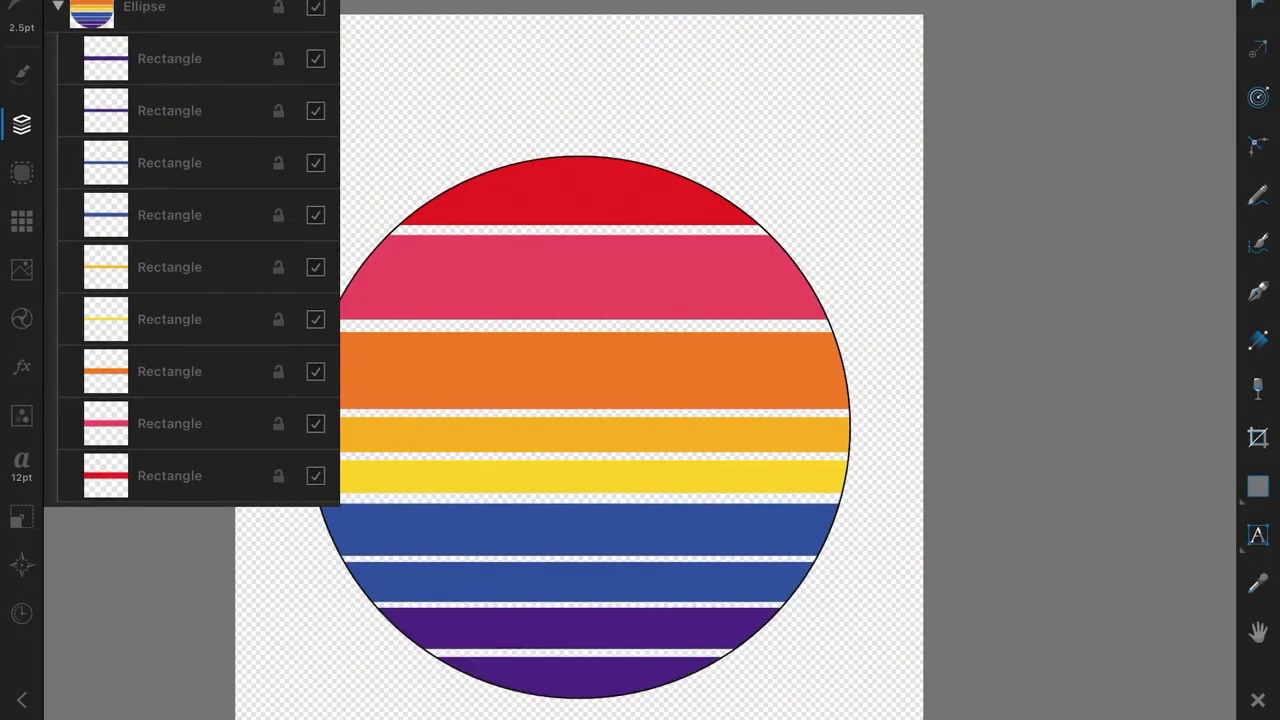
{"action": "left_click", "coordinate": [22, 124]}
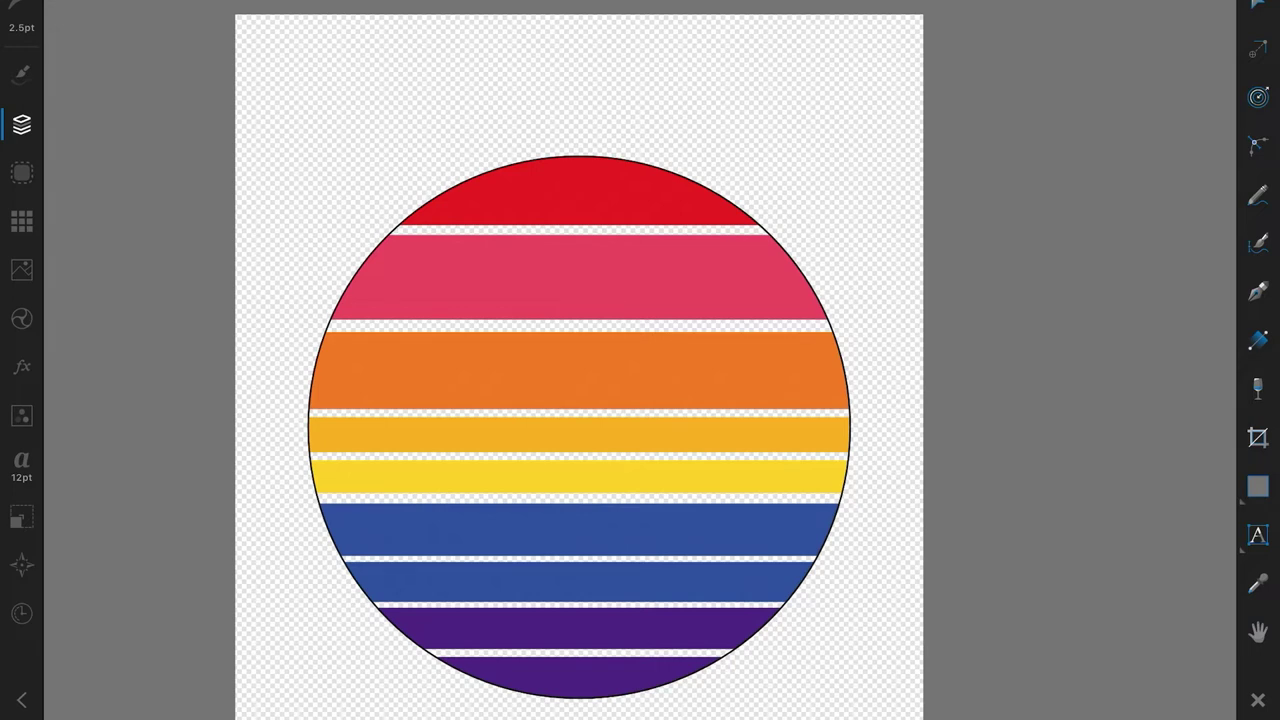
Draw a small orange sun circle and centre it in the striped disc.
{"action": "left_click_drag", "start_coordinate": [1258, 486], "coordinate": [1100, 118]}
{"action": "left_click_drag", "start_coordinate": [528, 408], "coordinate": [665, 543]}
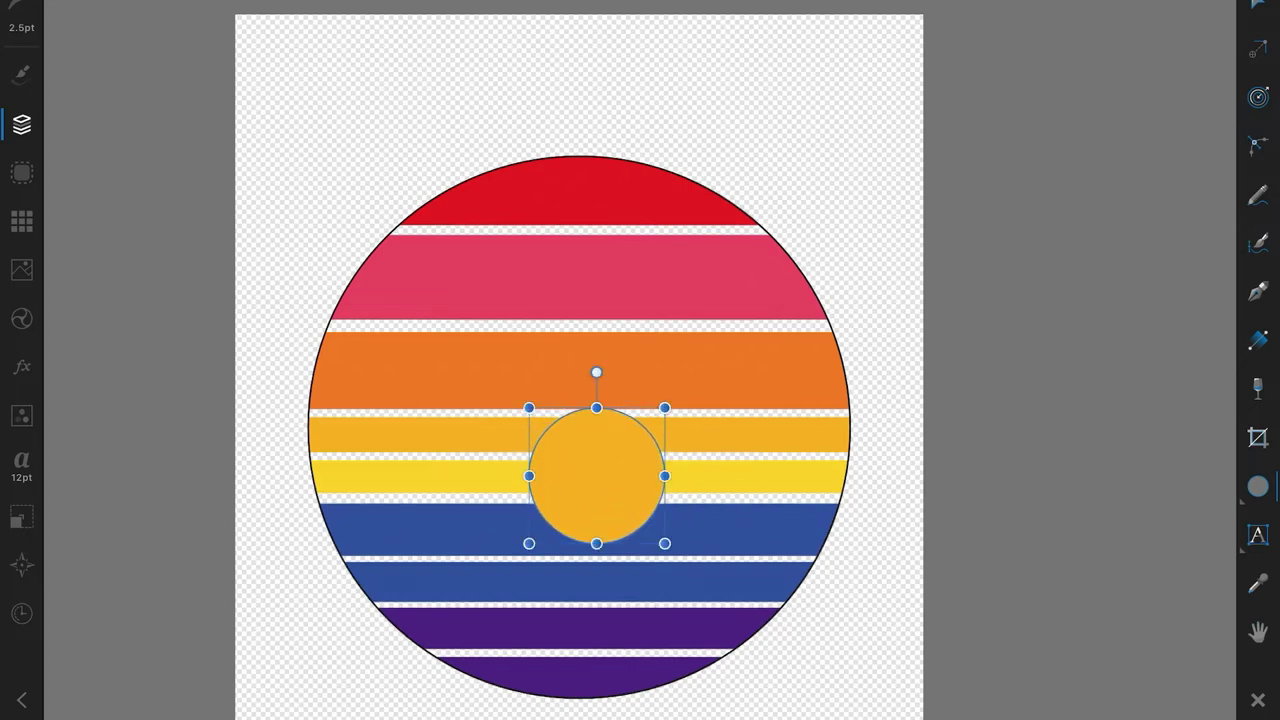
{"action": "left_click_drag", "start_coordinate": [596, 476], "coordinate": [579, 427]}
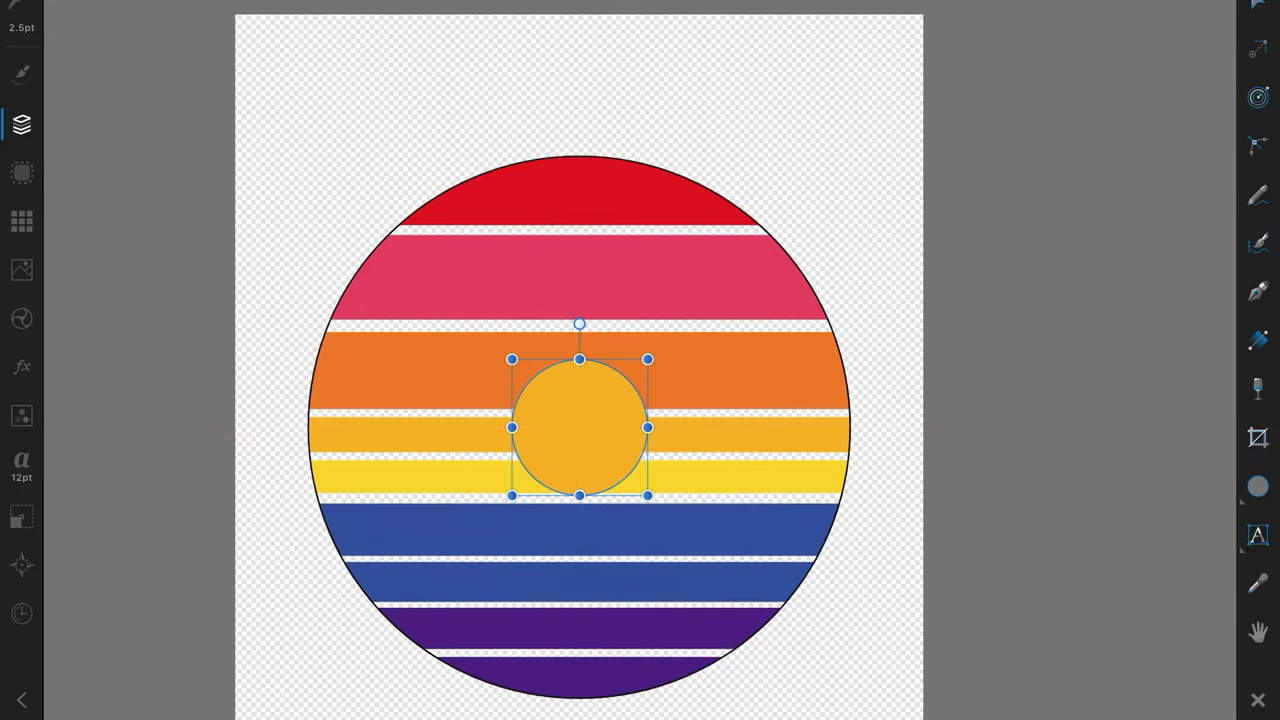
Apply Gaussian Blur to the sun and give it a radial gradient fill.
{"action": "left_click", "coordinate": [22, 366]}
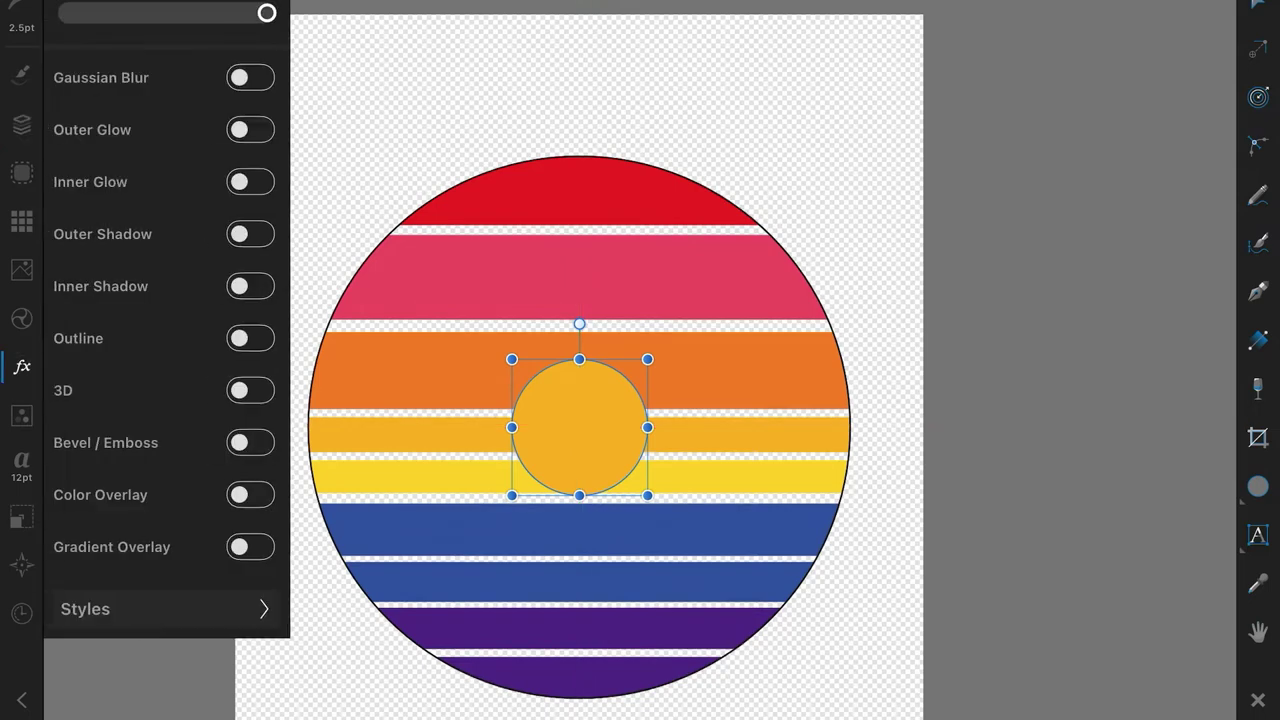
{"action": "left_click", "coordinate": [250, 77]}
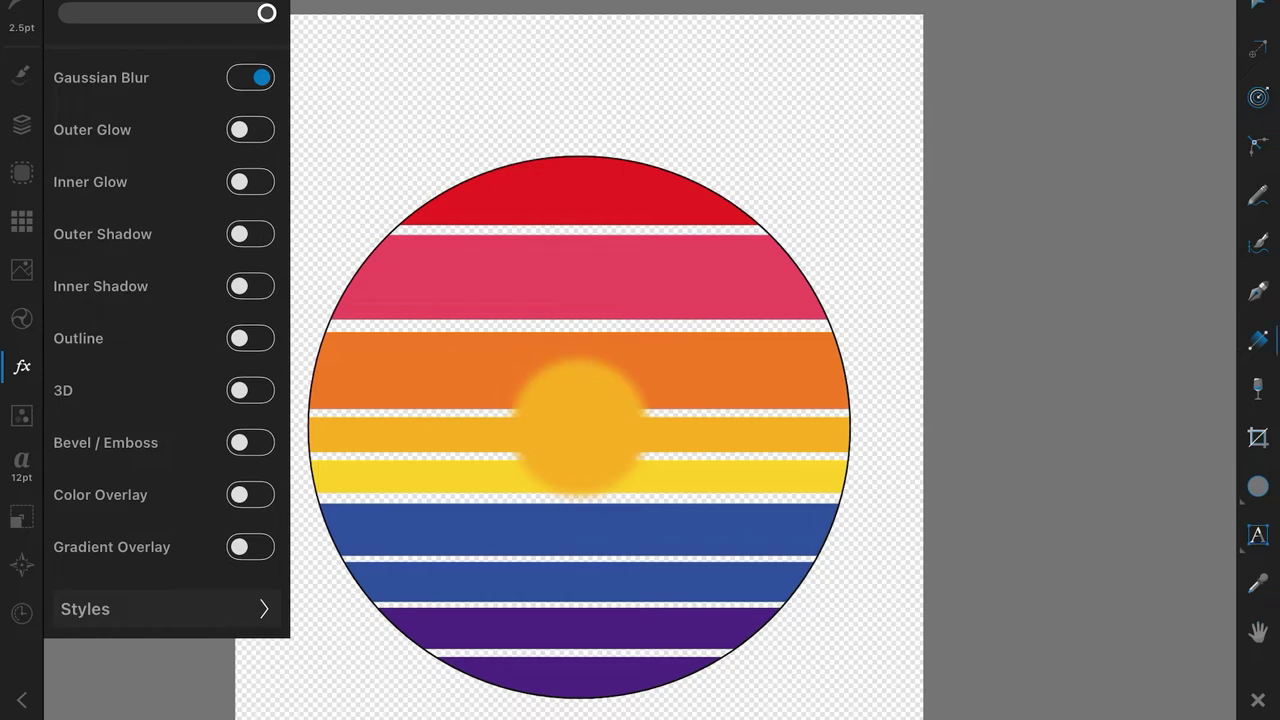
{"action": "left_click", "coordinate": [1258, 340]}
{"action": "left_click_drag", "start_coordinate": [579, 420], "coordinate": [631, 385]}
{"action": "left_click_drag", "start_coordinate": [579, 342], "coordinate": [569, 444]}
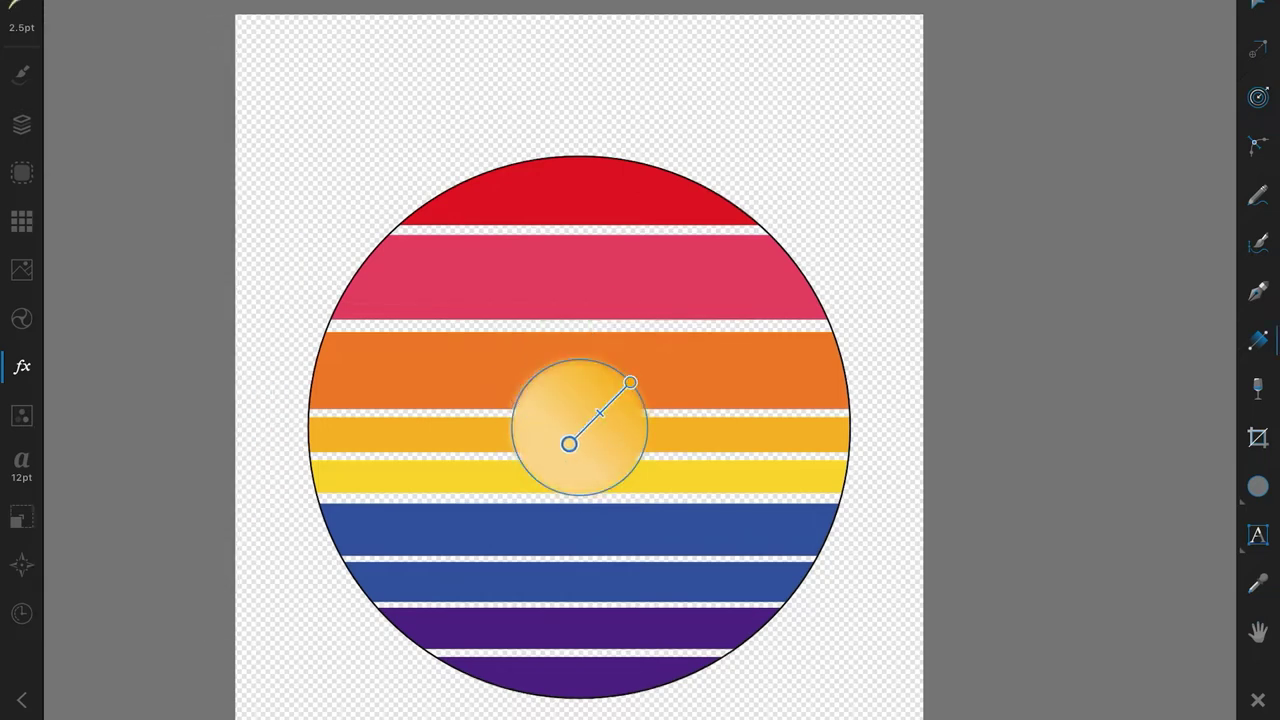
Shift the gradient's start and add a white middle stop and white end stop.
{"action": "left_click_drag", "start_coordinate": [569, 444], "coordinate": [546, 462]}
{"action": "left_click", "coordinate": [578, 432]}
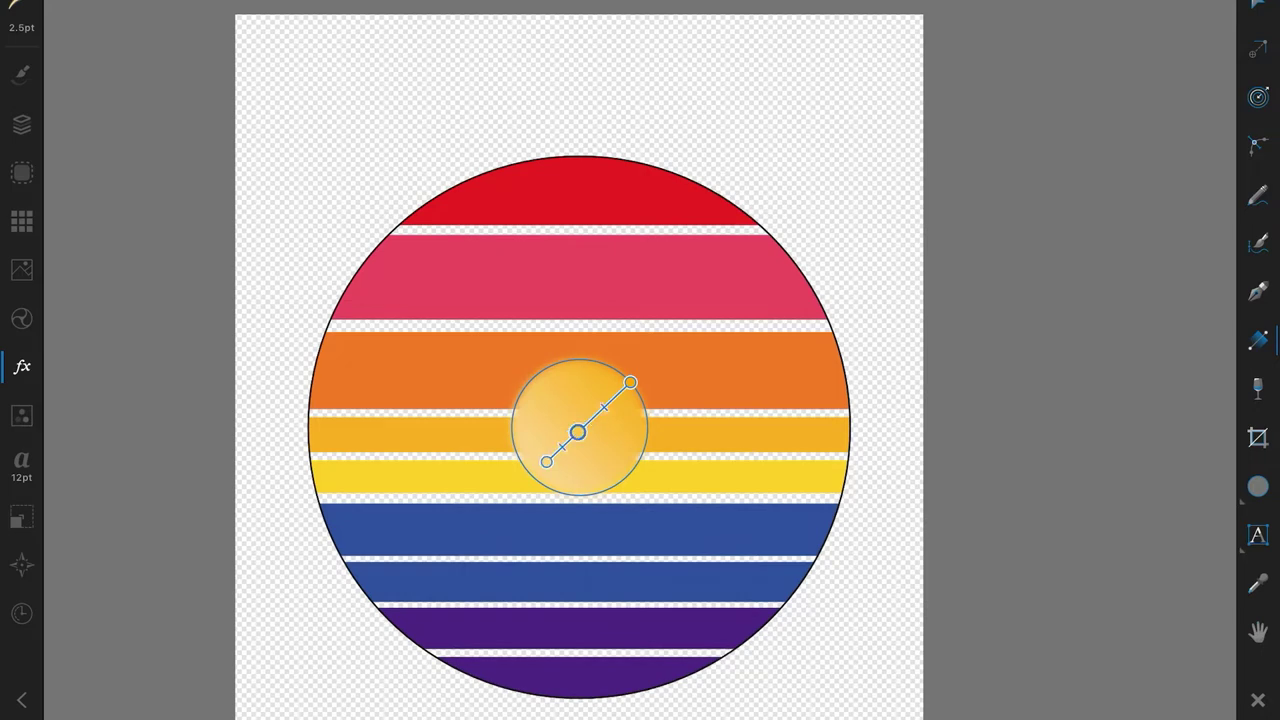
{"action": "left_click", "coordinate": [578, 432]}
{"action": "left_click", "coordinate": [211, 484]}
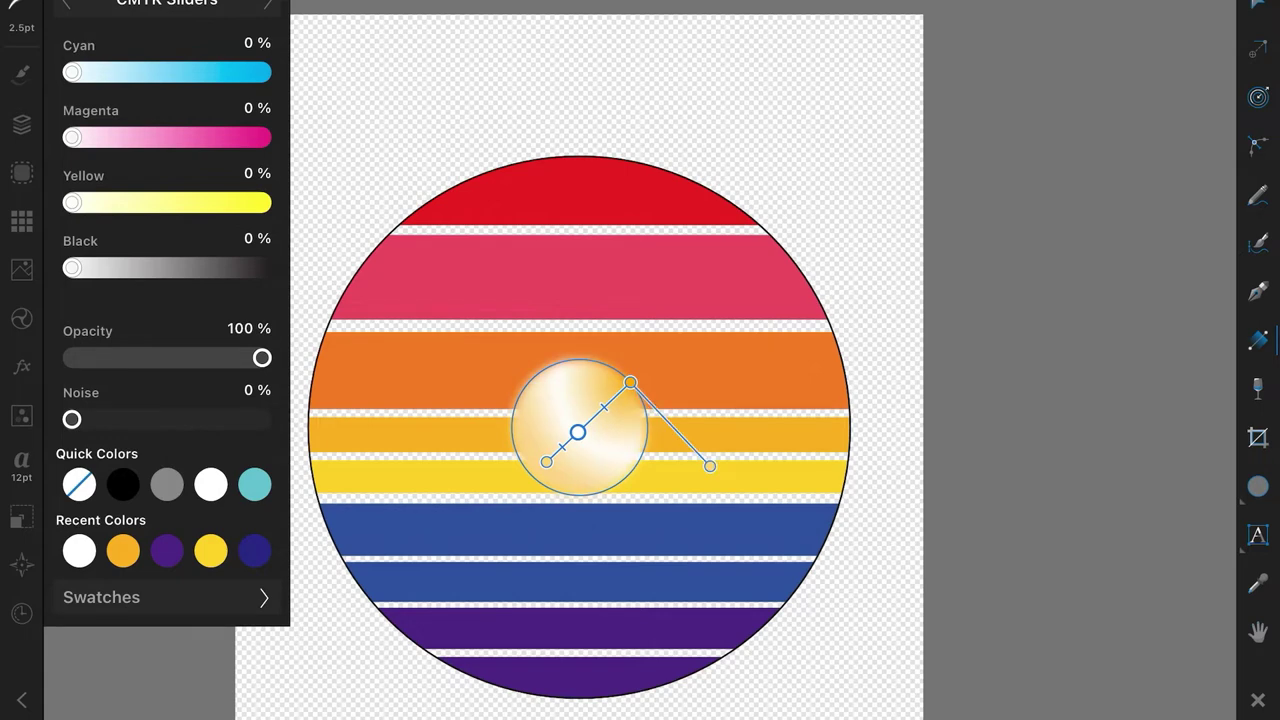
{"action": "left_click", "coordinate": [630, 383]}
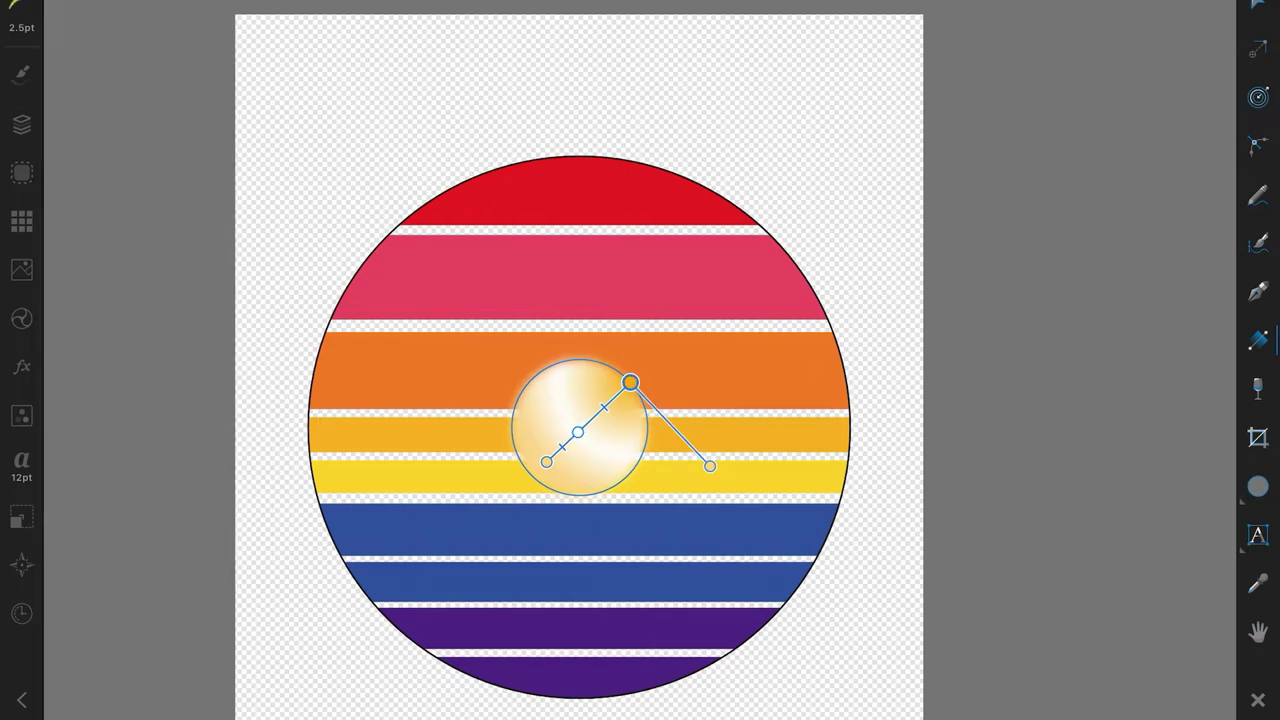
{"action": "left_click", "coordinate": [630, 383]}
Turn the middle gradient stop orange and reshape the radial gradient across the sun.
{"action": "left_click", "coordinate": [213, 485]}
{"action": "left_click", "coordinate": [578, 432]}
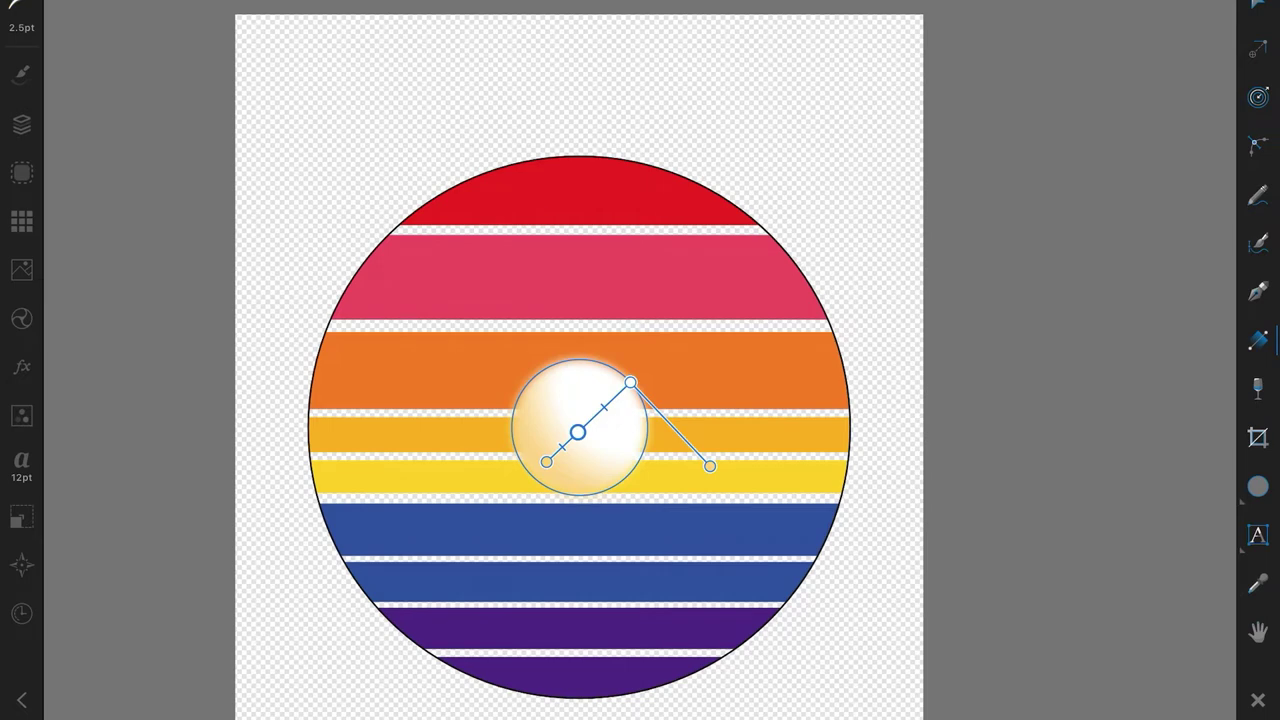
{"action": "left_click", "coordinate": [578, 432]}
{"action": "left_click", "coordinate": [155, 549]}
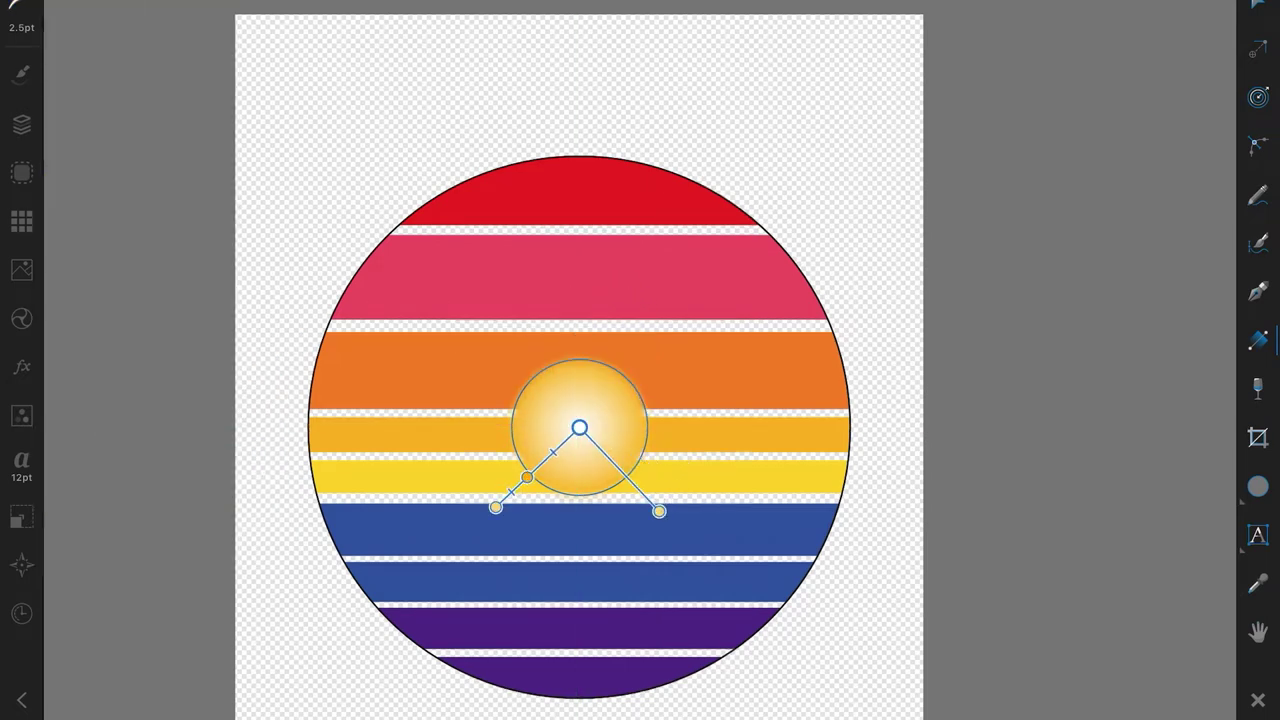
{"action": "left_click_drag", "start_coordinate": [659, 511], "coordinate": [651, 502]}
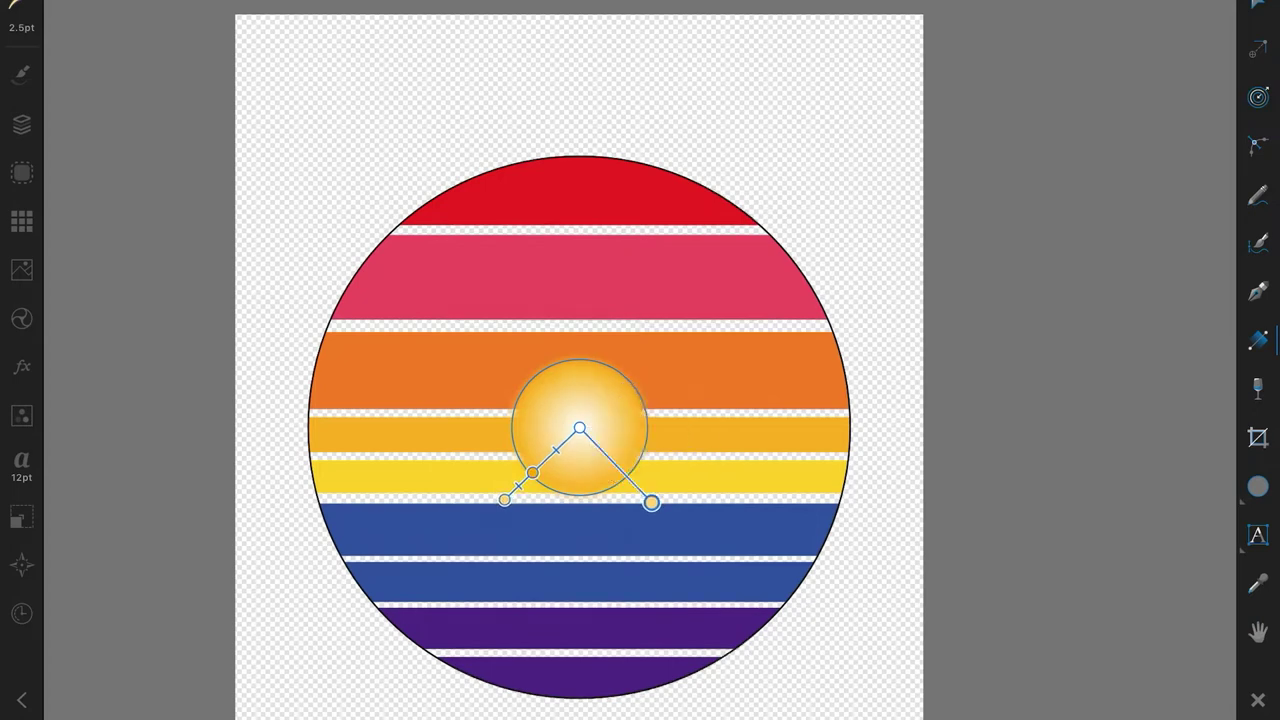
{"action": "left_click", "coordinate": [22, 367]}
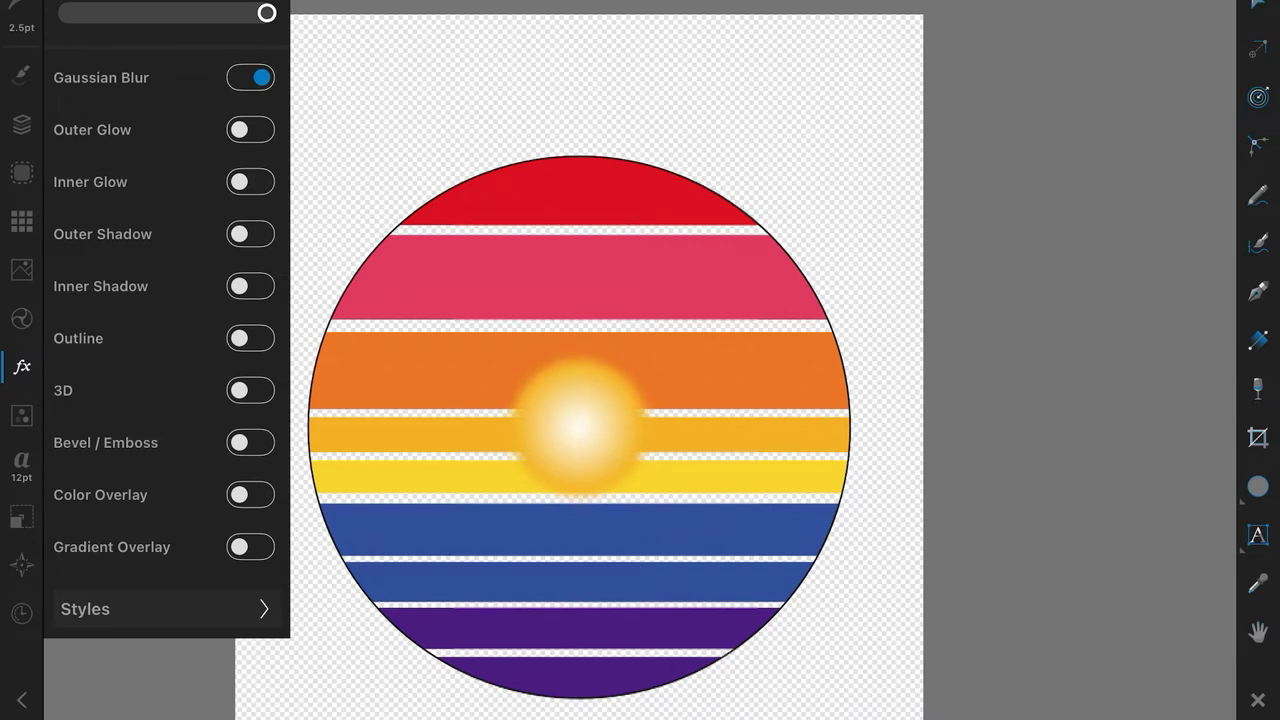
Set the stroke width to 14.3 pt.
{"action": "left_click", "coordinate": [22, 318]}
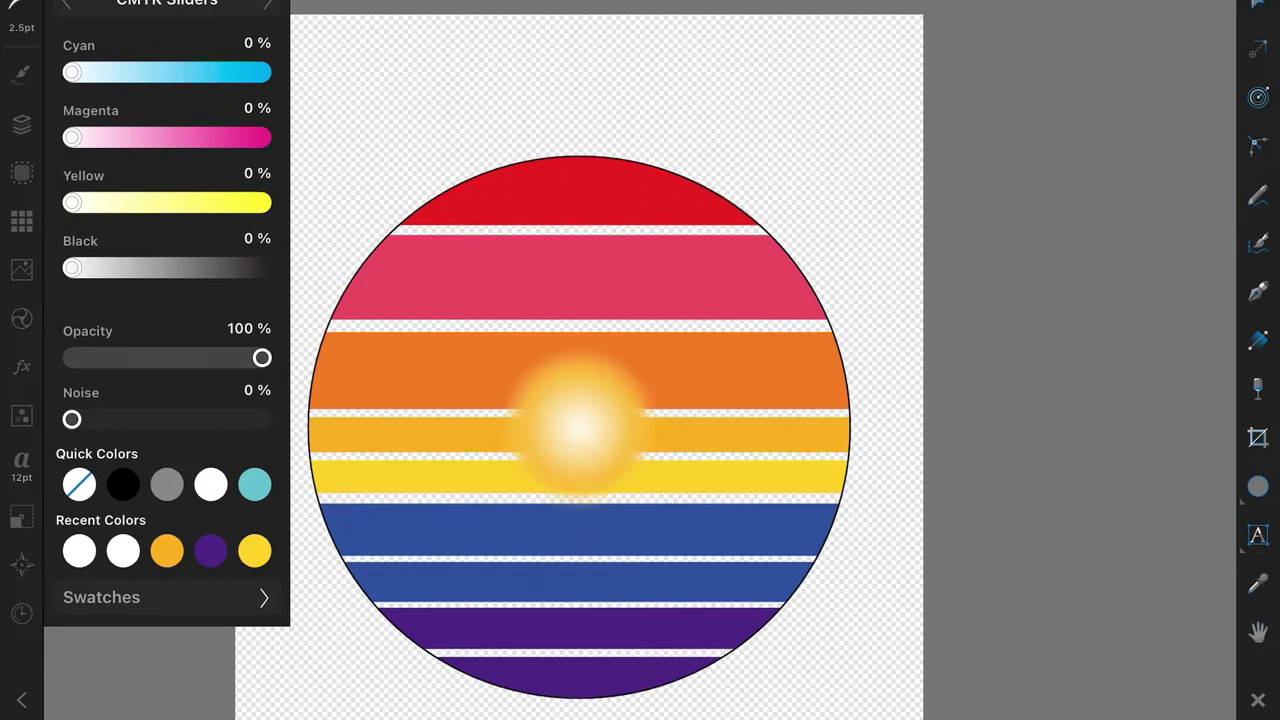
{"action": "left_click", "coordinate": [21, 20]}
{"action": "left_click_drag", "start_coordinate": [72, 49], "coordinate": [99, 49]}
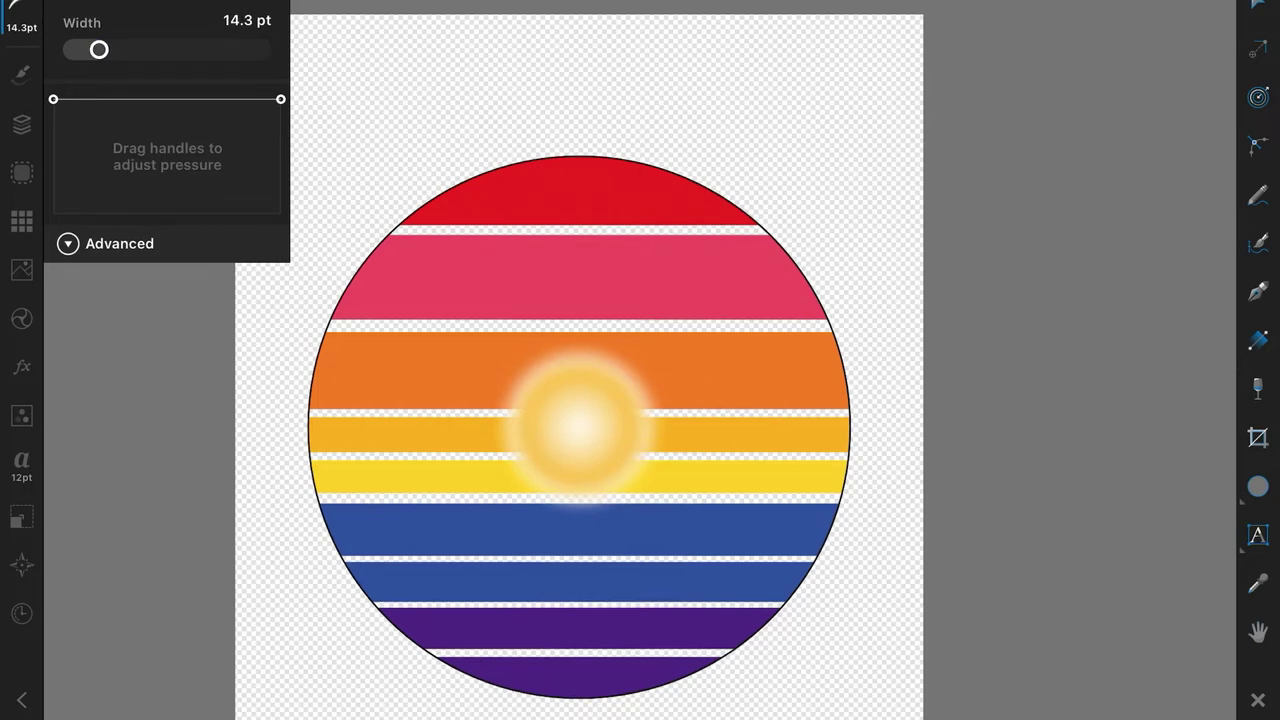
Select the sun circle and switch on Outer Glow in its effects.
{"action": "left_click", "coordinate": [21, 124]}
{"action": "left_click", "coordinate": [579, 427]}
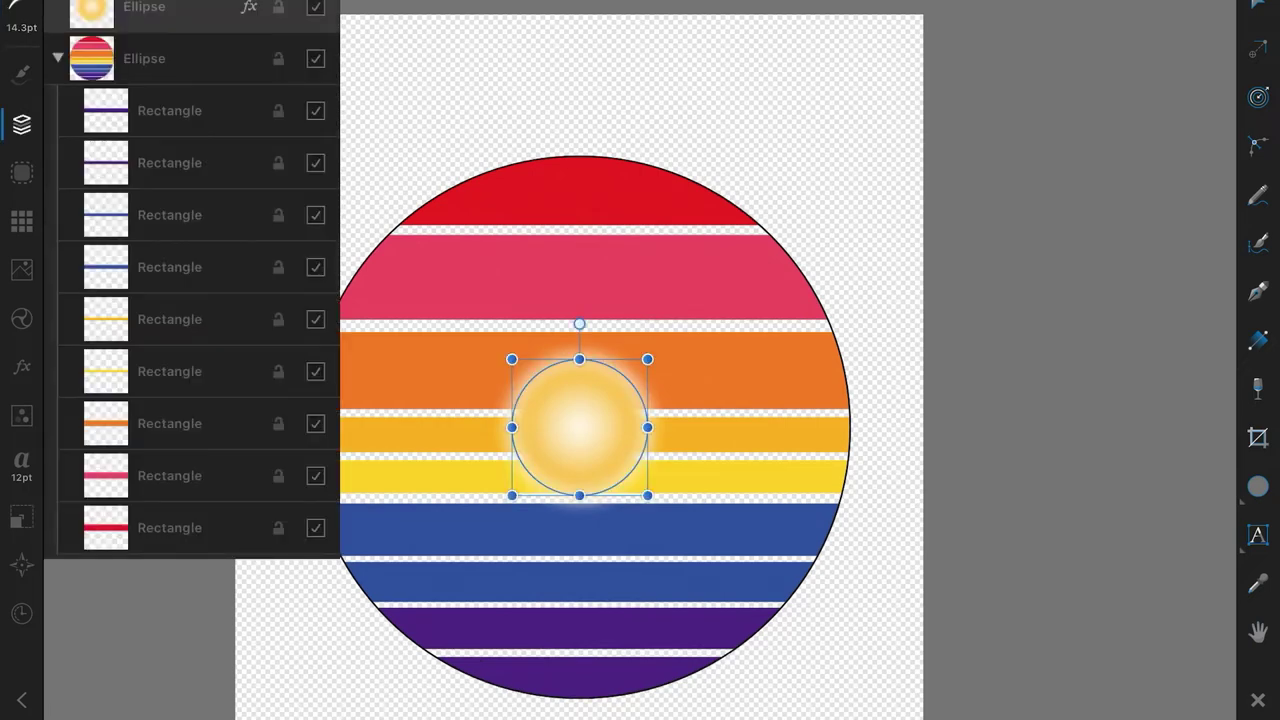
{"action": "left_click", "coordinate": [1050, 400]}
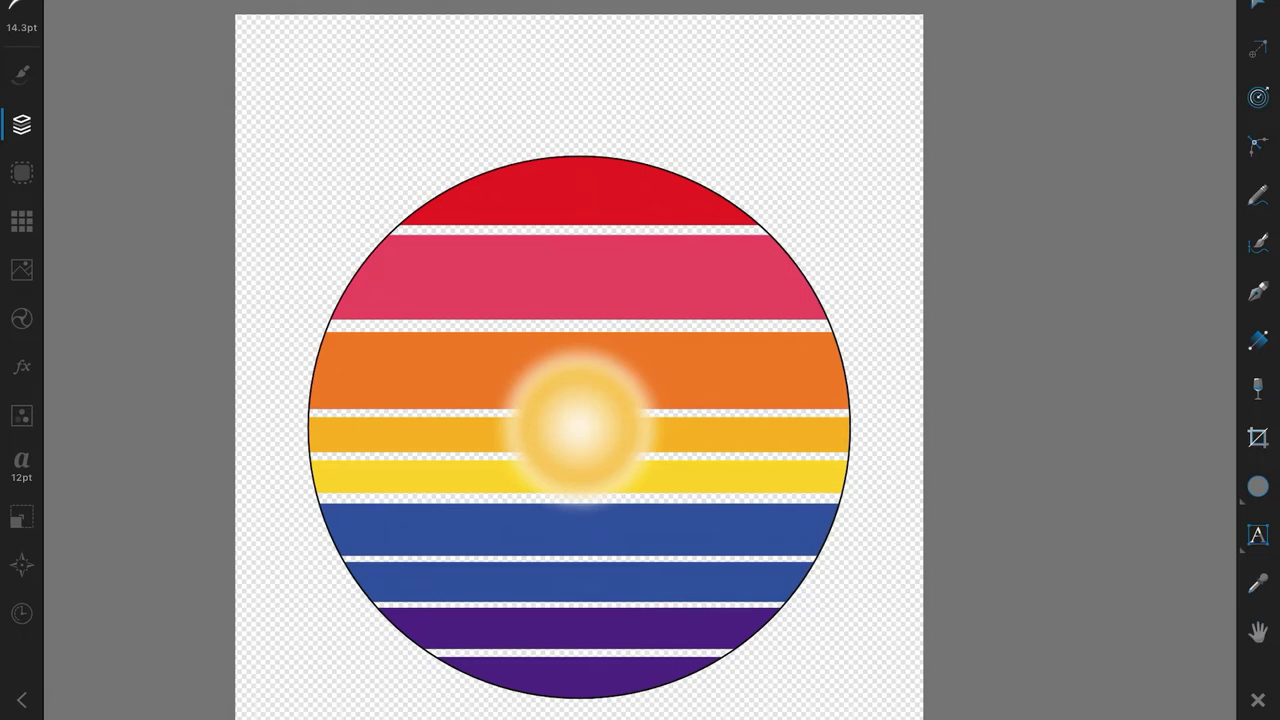
{"action": "left_click", "coordinate": [579, 427]}
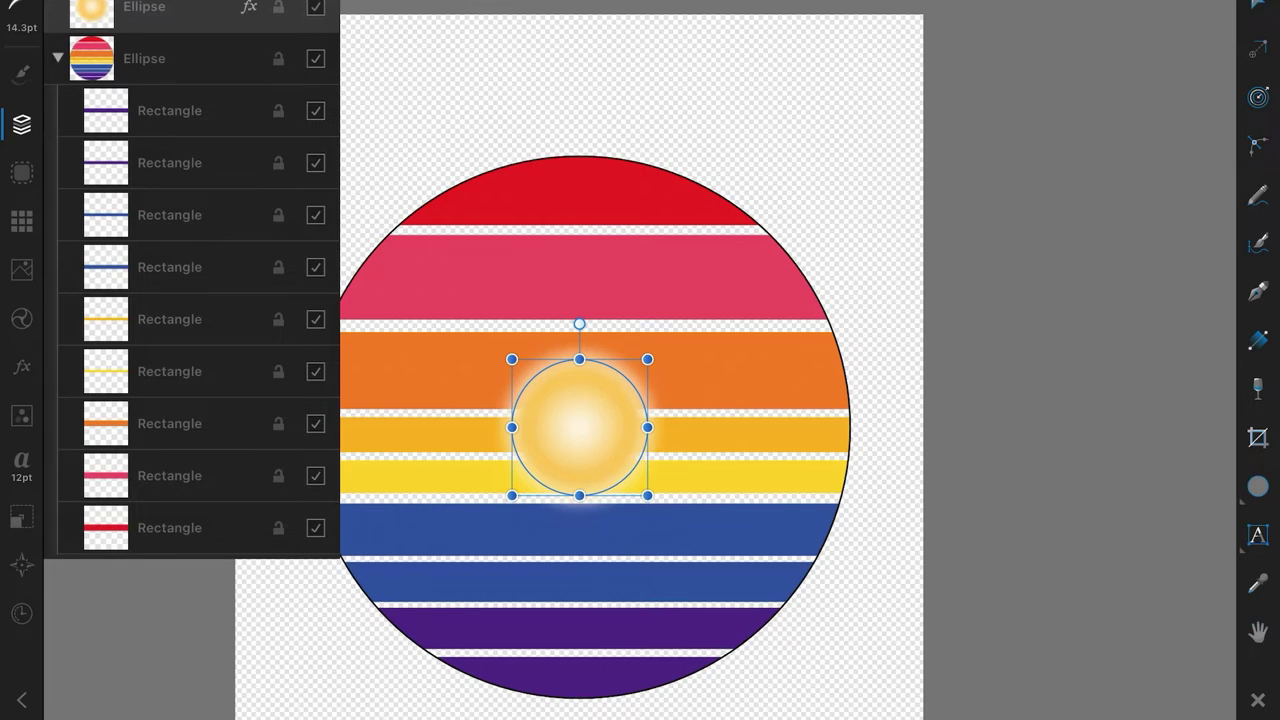
{"action": "left_click", "coordinate": [22, 366]}
{"action": "key", "text": "Escape"}
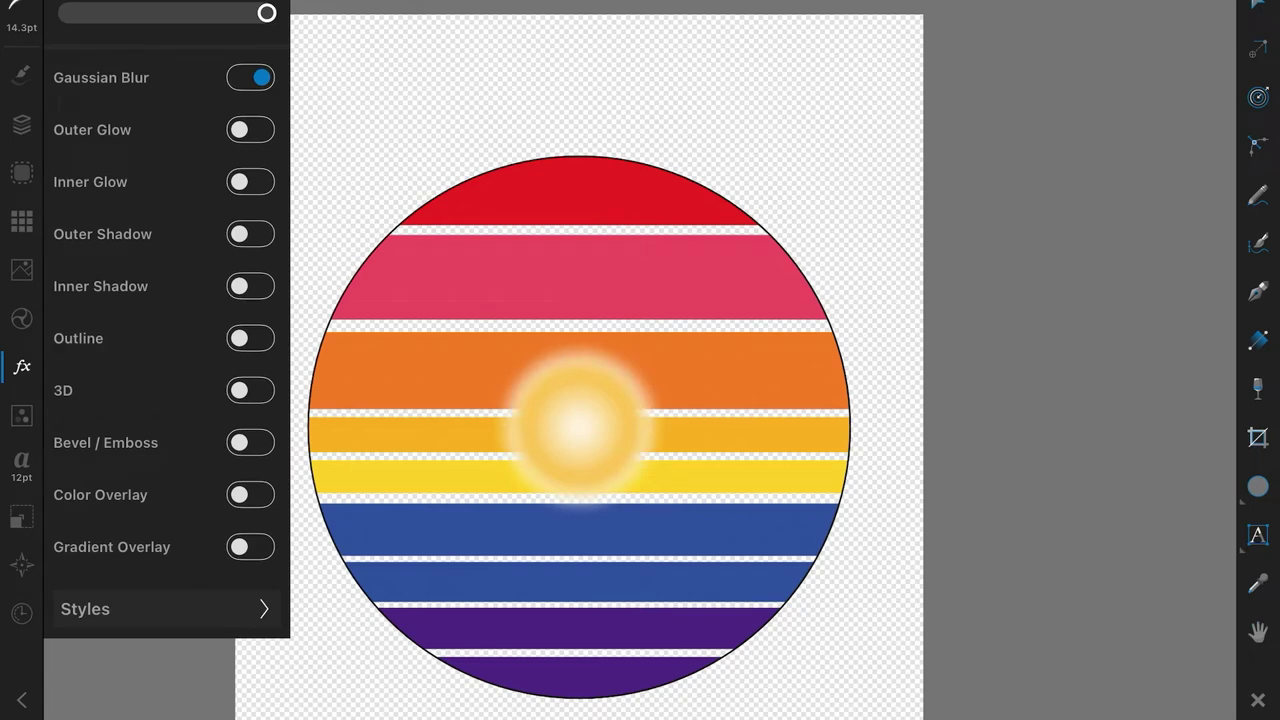
{"action": "left_click", "coordinate": [250, 129]}
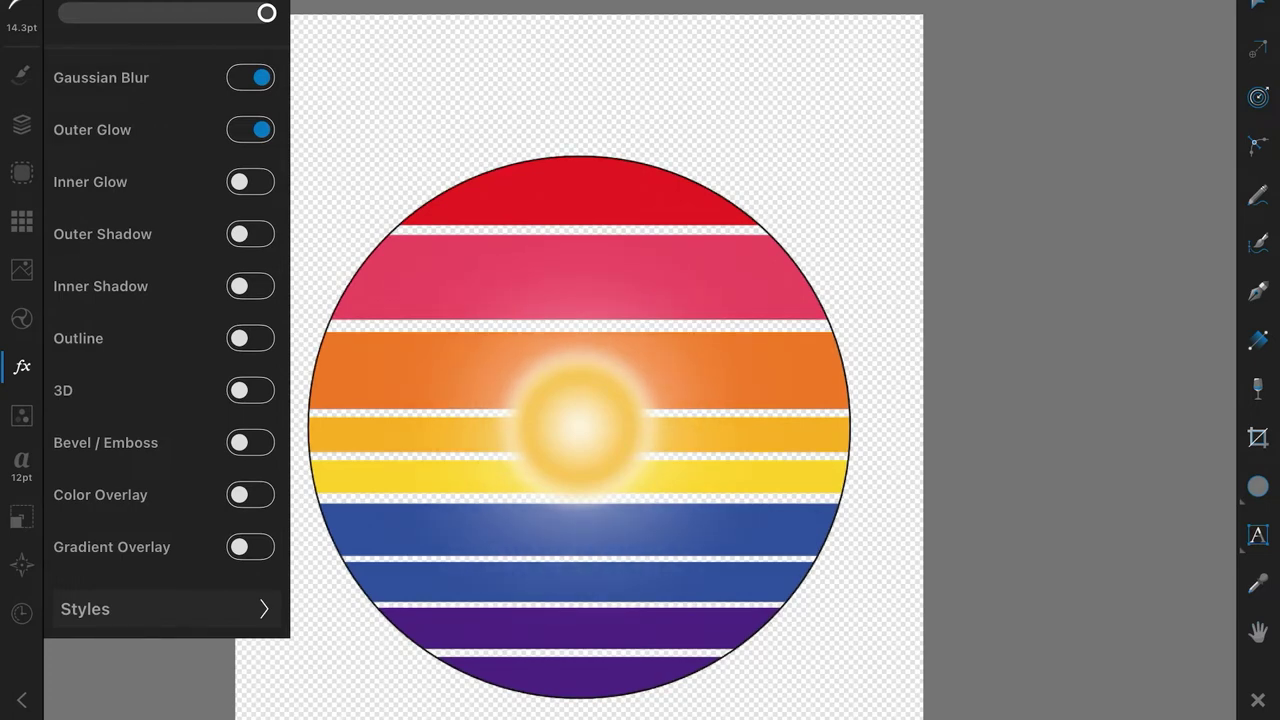
Drag a sailboat silhouette from the Stock panel onto the badge.
{"action": "left_click", "coordinate": [580, 427]}
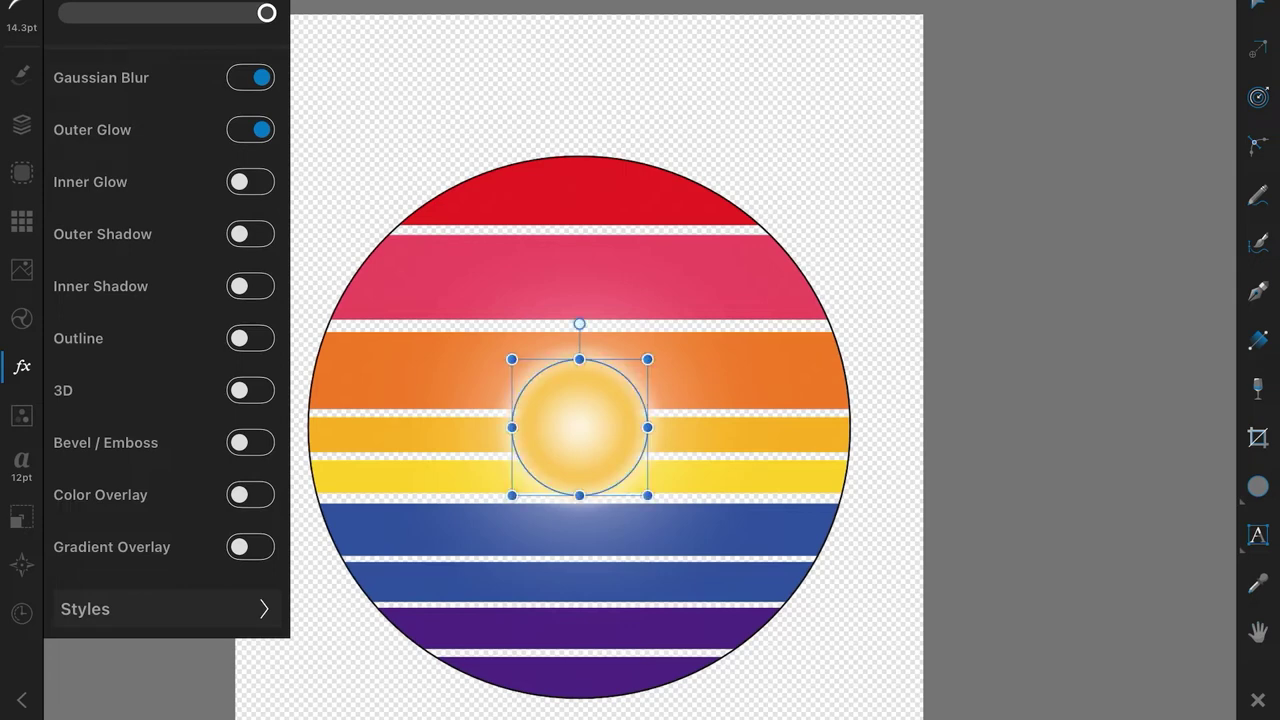
{"action": "left_click", "coordinate": [1000, 360]}
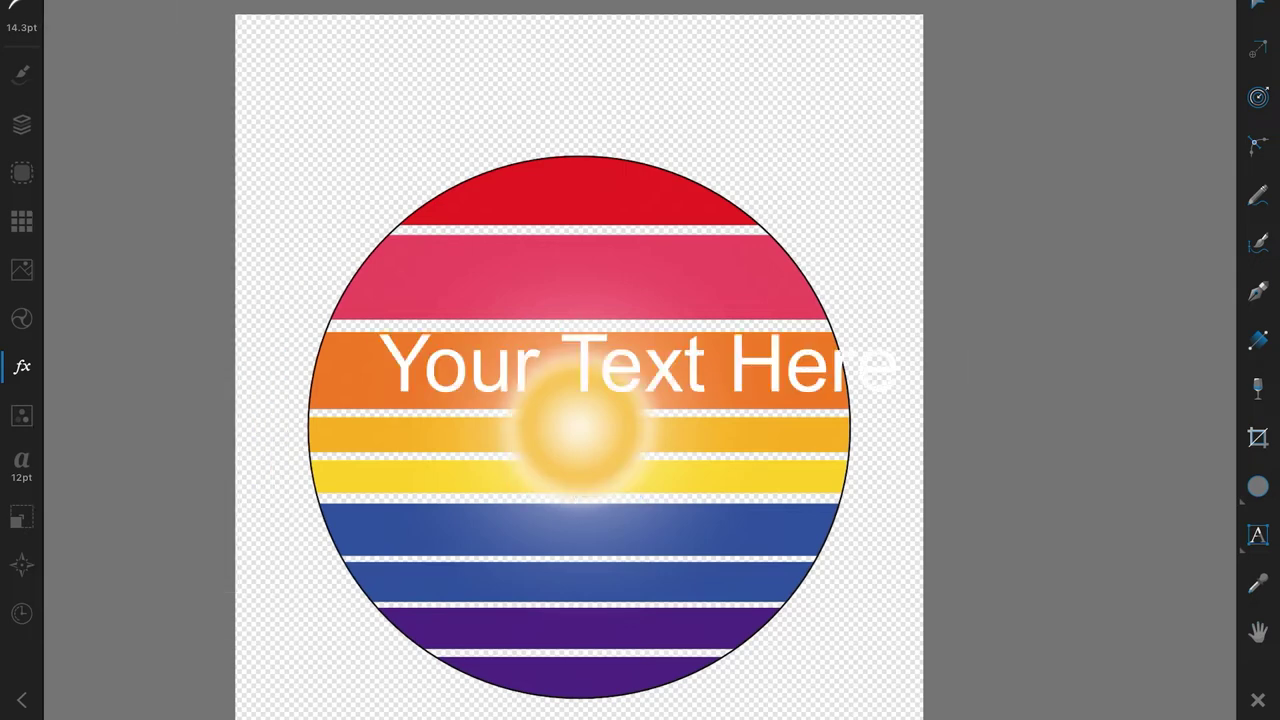
{"action": "left_click", "coordinate": [22, 270]}
{"action": "left_click_drag", "start_coordinate": [100, 70], "coordinate": [487, 495]}
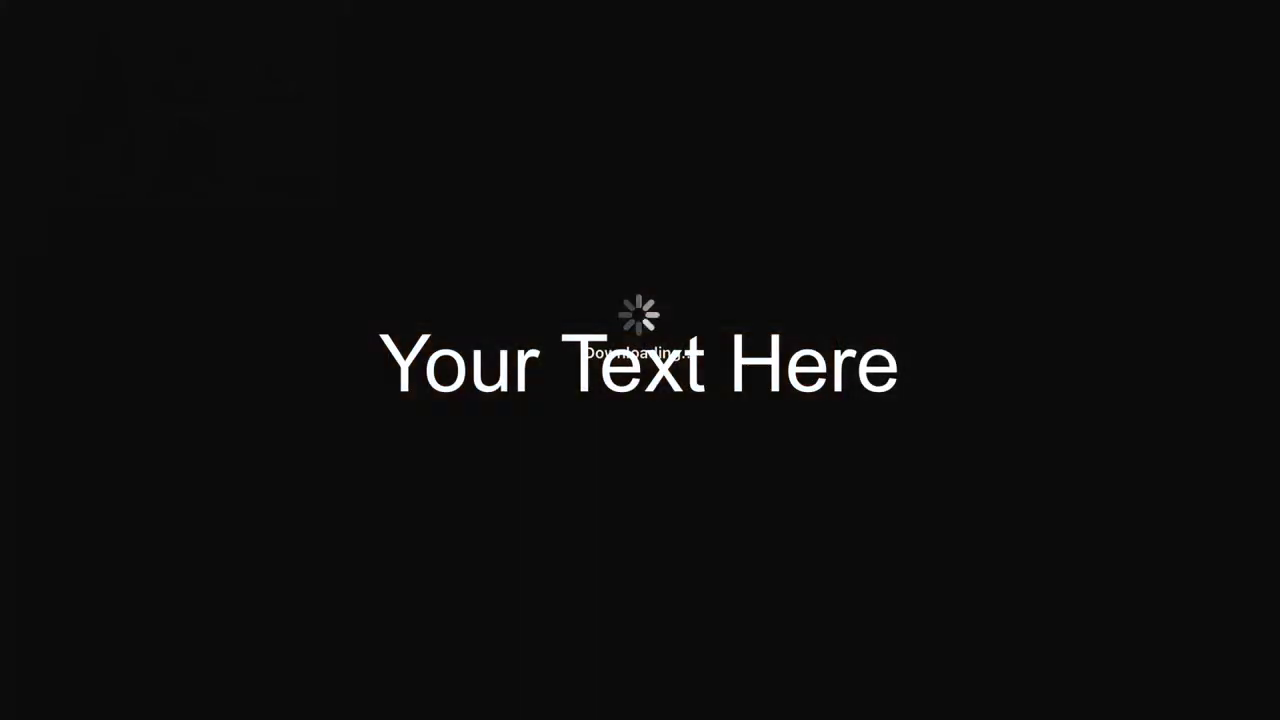
{"action": "scroll", "coordinate": [640, 360], "scroll_direction": "down", "scroll_amount": 3}
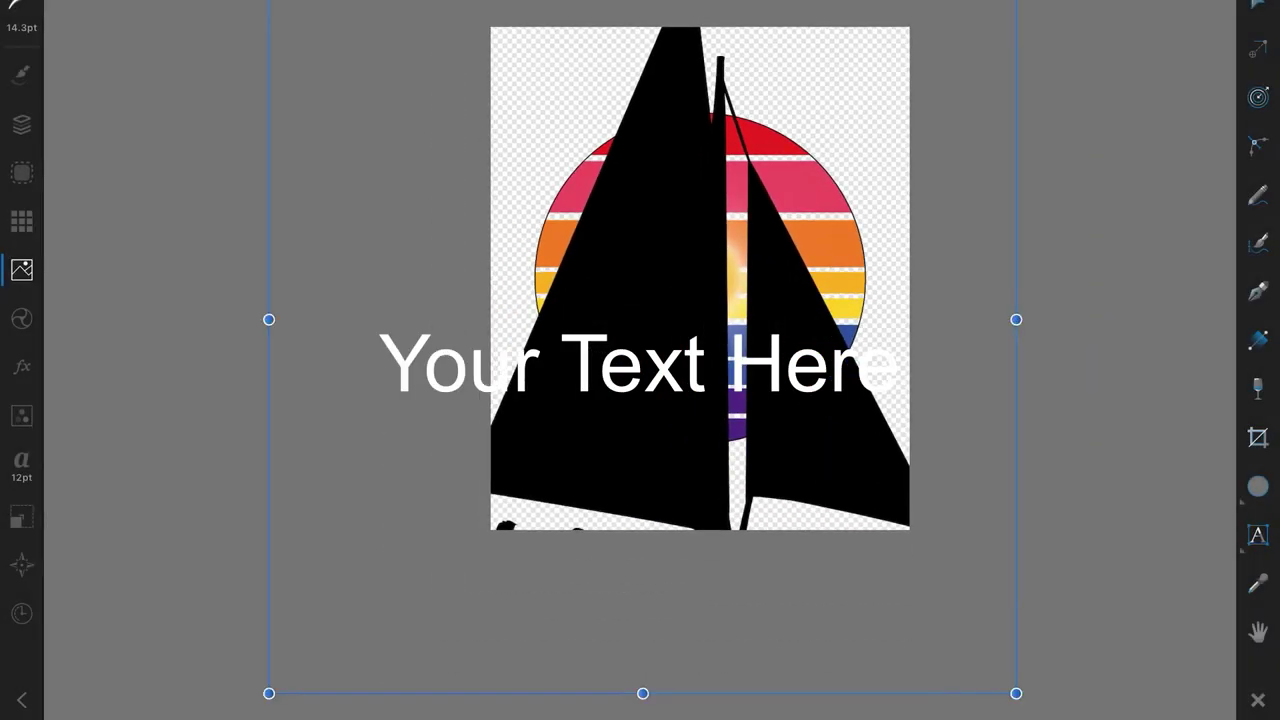
Shrink the sailboat and place it on the blue band below-left of the sun.
{"action": "mouse_move", "coordinate": [1016, 693]}
{"action": "left_mouse_down"}
{"action": "mouse_move", "coordinate": [909, 577]}
{"action": "mouse_move", "coordinate": [757, 494]}
{"action": "mouse_move", "coordinate": [807, 484]}
{"action": "mouse_move", "coordinate": [577, 251]}
{"action": "left_mouse_up"}
{"action": "left_click_drag", "start_coordinate": [423, 96], "coordinate": [665, 244]}
{"action": "mouse_move", "coordinate": [516, 401]}
{"action": "left_mouse_down"}
{"action": "mouse_move", "coordinate": [594, 300]}
{"action": "mouse_move", "coordinate": [671, 286]}
{"action": "left_mouse_up"}
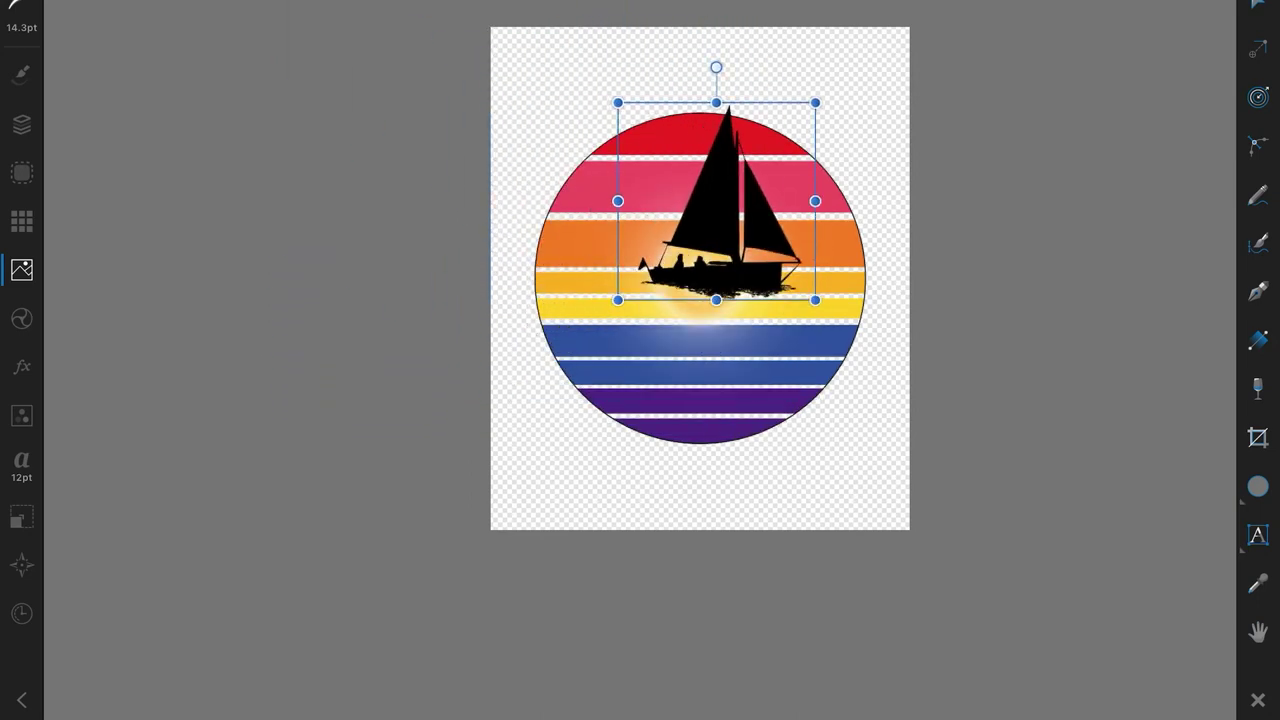
{"action": "mouse_move", "coordinate": [743, 193]}
{"action": "left_mouse_down"}
{"action": "mouse_move", "coordinate": [700, 289]}
{"action": "mouse_move", "coordinate": [668, 300]}
{"action": "left_mouse_up"}
{"action": "left_click_drag", "start_coordinate": [767, 388], "coordinate": [700, 323]}
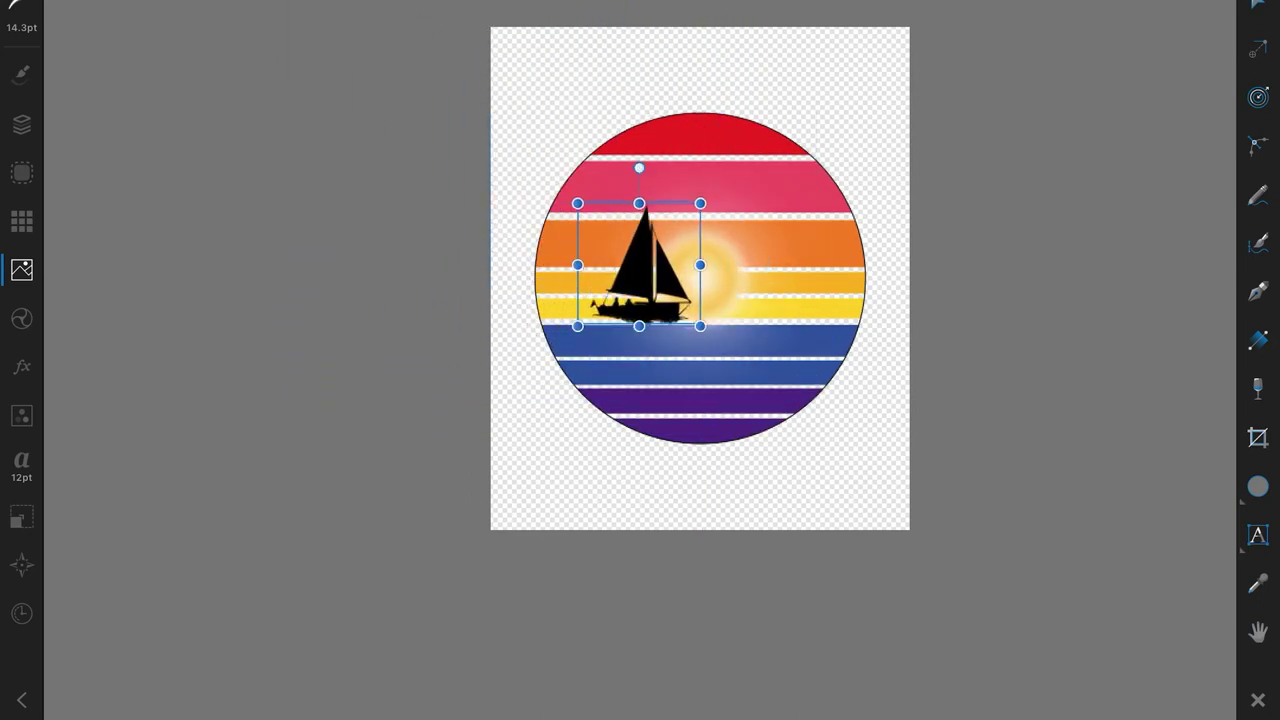
{"action": "mouse_move", "coordinate": [640, 265]}
{"action": "left_mouse_down"}
{"action": "mouse_move", "coordinate": [649, 322]}
{"action": "mouse_move", "coordinate": [639, 312]}
{"action": "left_mouse_up"}
{"action": "left_click_drag", "start_coordinate": [577, 250], "coordinate": [600, 274]}
{"action": "left_click_drag", "start_coordinate": [650, 322], "coordinate": [640, 323]}
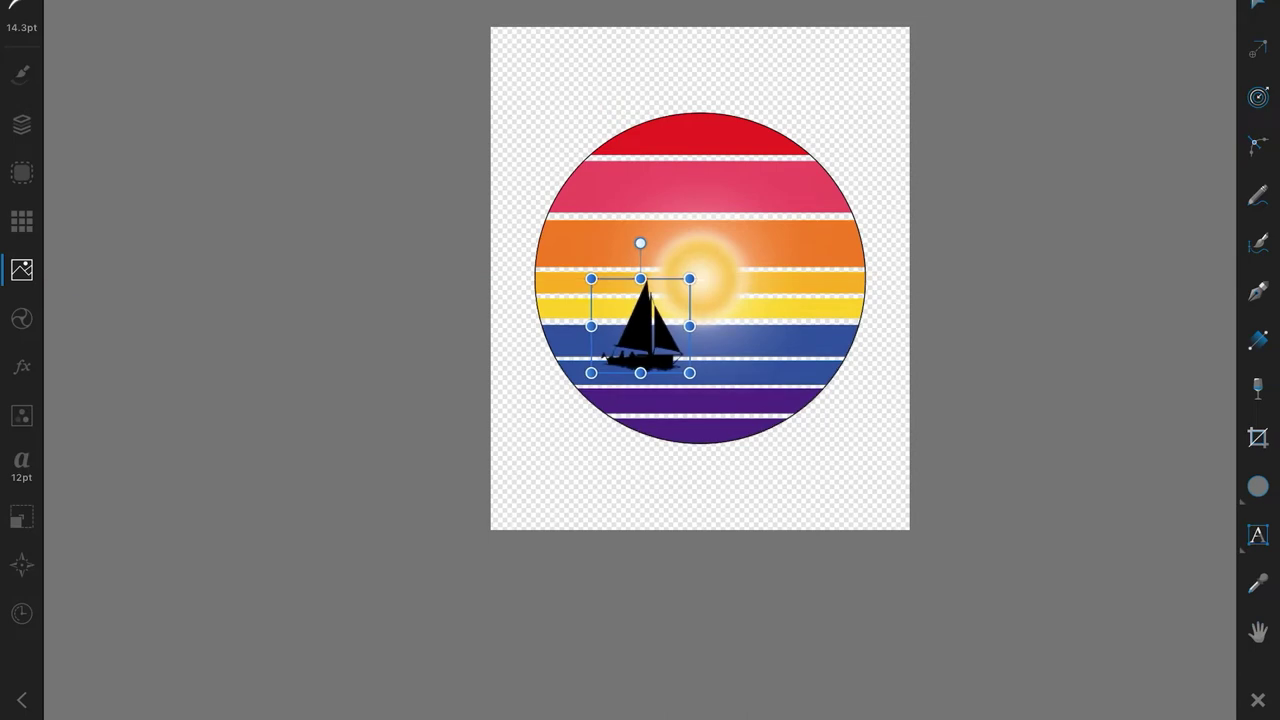
{"action": "left_click", "coordinate": [1000, 600]}
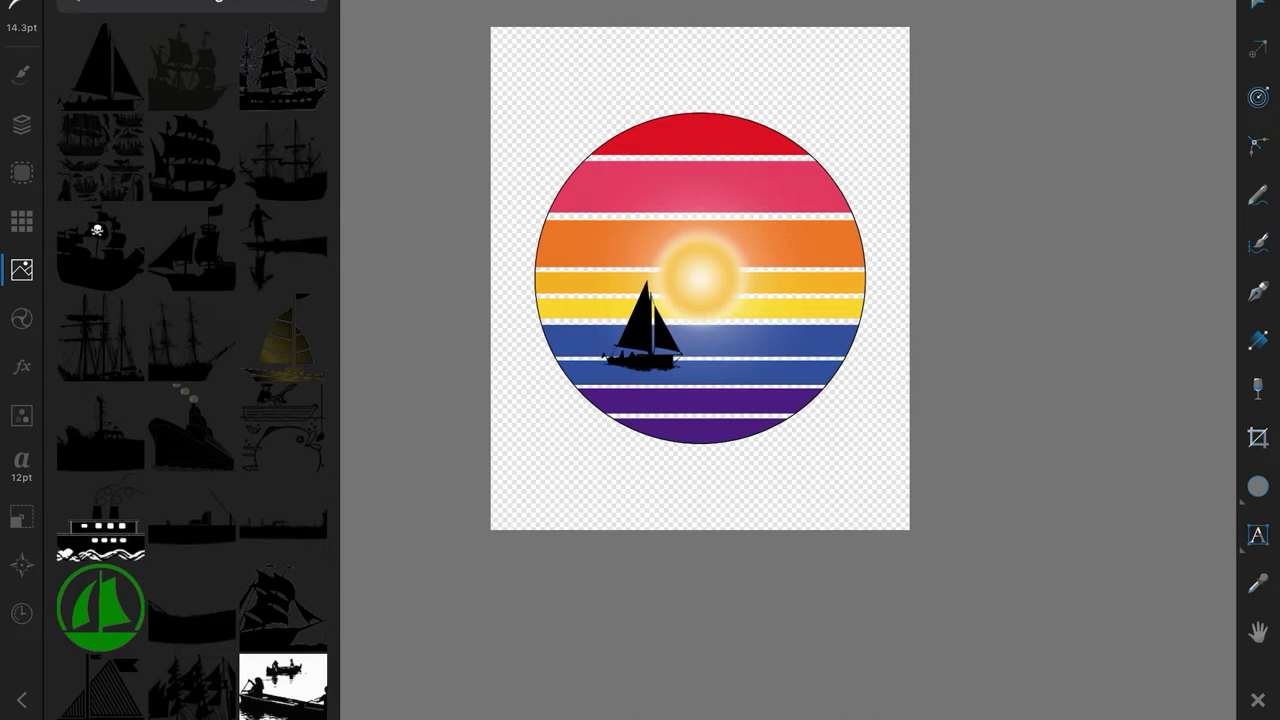
Scroll the Stock silhouettes down to the fish and octopus shapes.
{"action": "scroll", "coordinate": [192, 370], "scroll_direction": "down", "scroll_amount": 5}
{"action": "scroll", "coordinate": [192, 370], "scroll_direction": "down", "scroll_amount": 3}
{"action": "scroll", "coordinate": [192, 370], "scroll_direction": "down", "scroll_amount": 3}
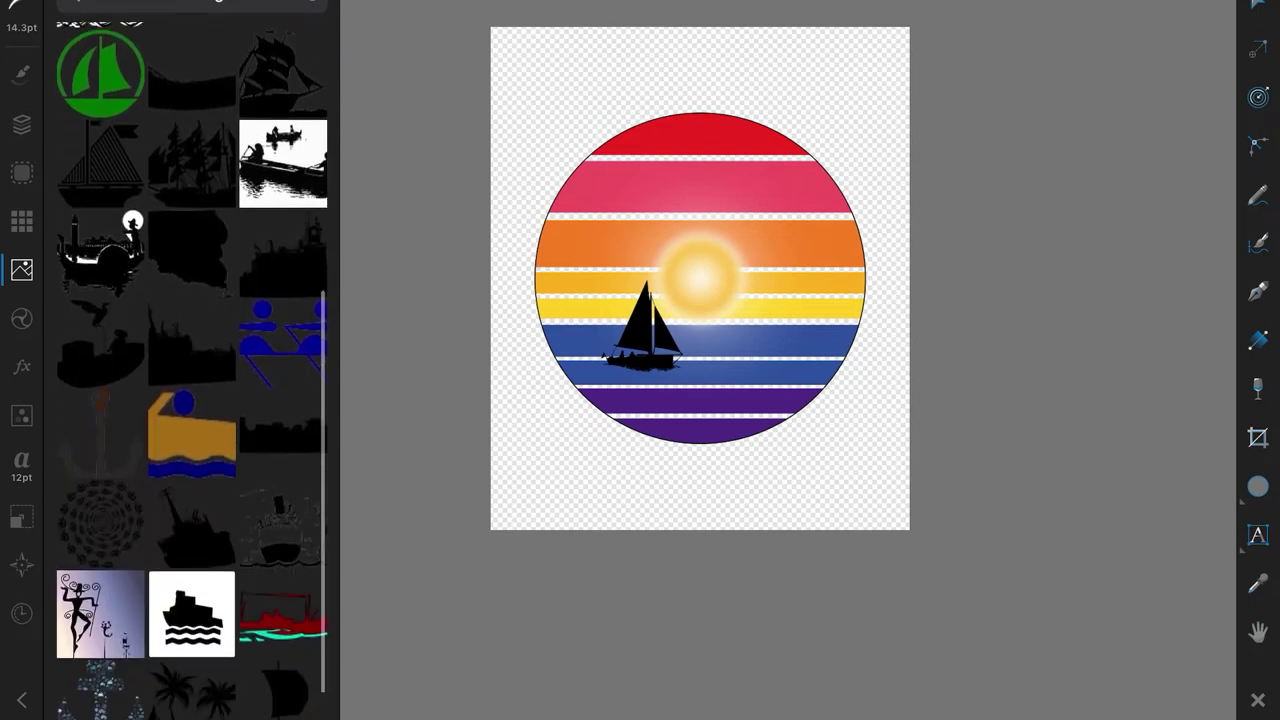
{"action": "scroll", "coordinate": [192, 370], "scroll_direction": "down", "scroll_amount": 3}
{"action": "scroll", "coordinate": [133, 370], "scroll_direction": "up", "scroll_amount": 10}
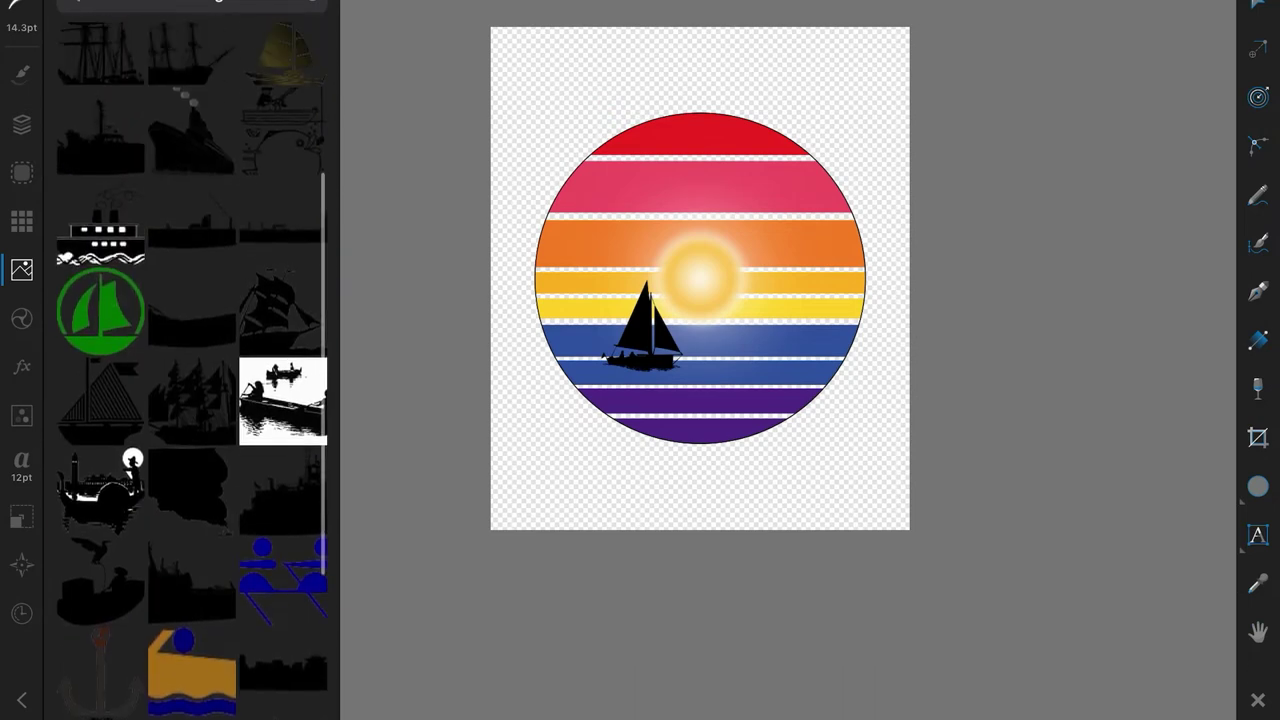
{"action": "scroll", "coordinate": [133, 370], "scroll_direction": "up", "scroll_amount": 5}
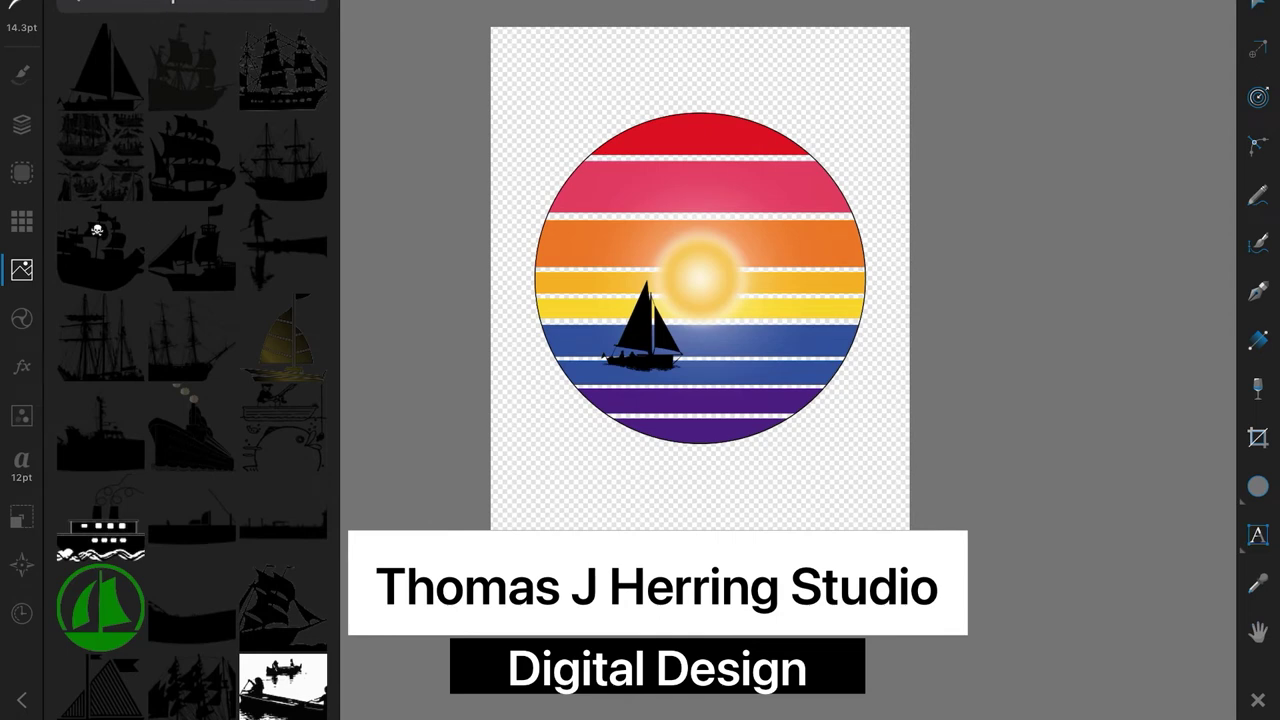
{"action": "scroll", "coordinate": [190, 370], "scroll_direction": "down", "scroll_amount": 5}
{"action": "scroll", "coordinate": [190, 370], "scroll_direction": "down", "scroll_amount": 5}
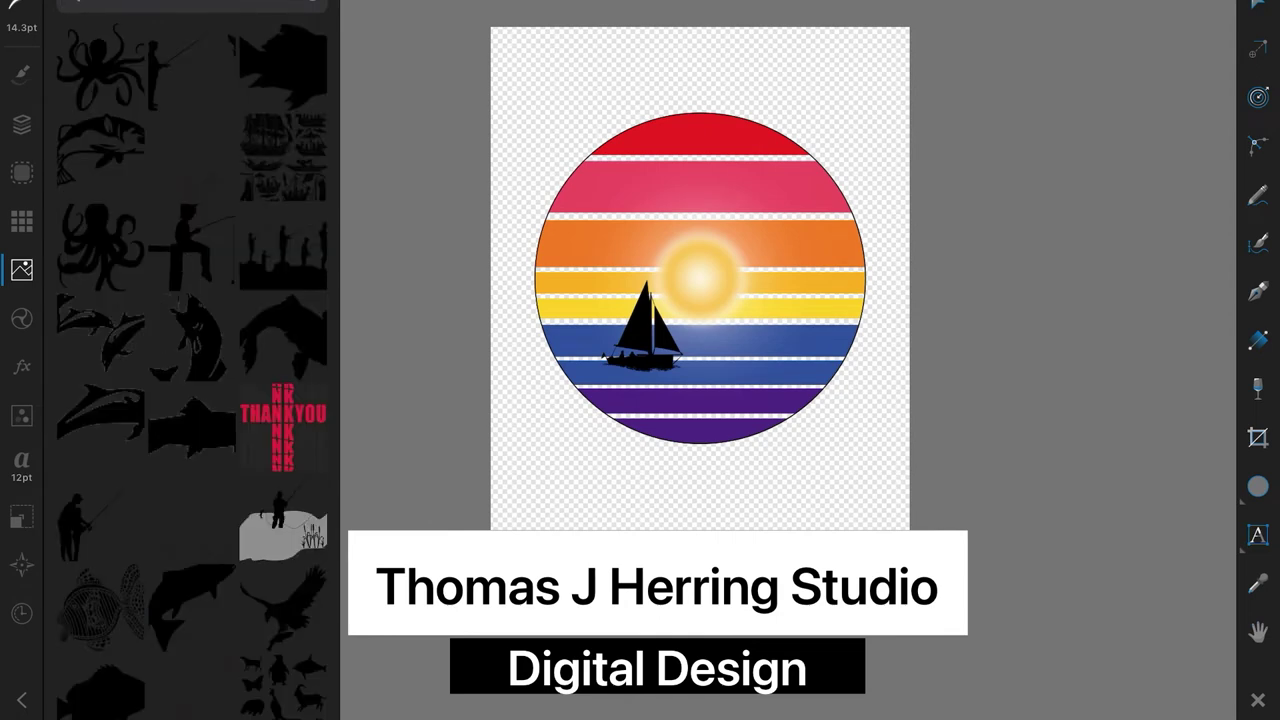
{"action": "scroll", "coordinate": [190, 370], "scroll_direction": "down", "scroll_amount": 1}
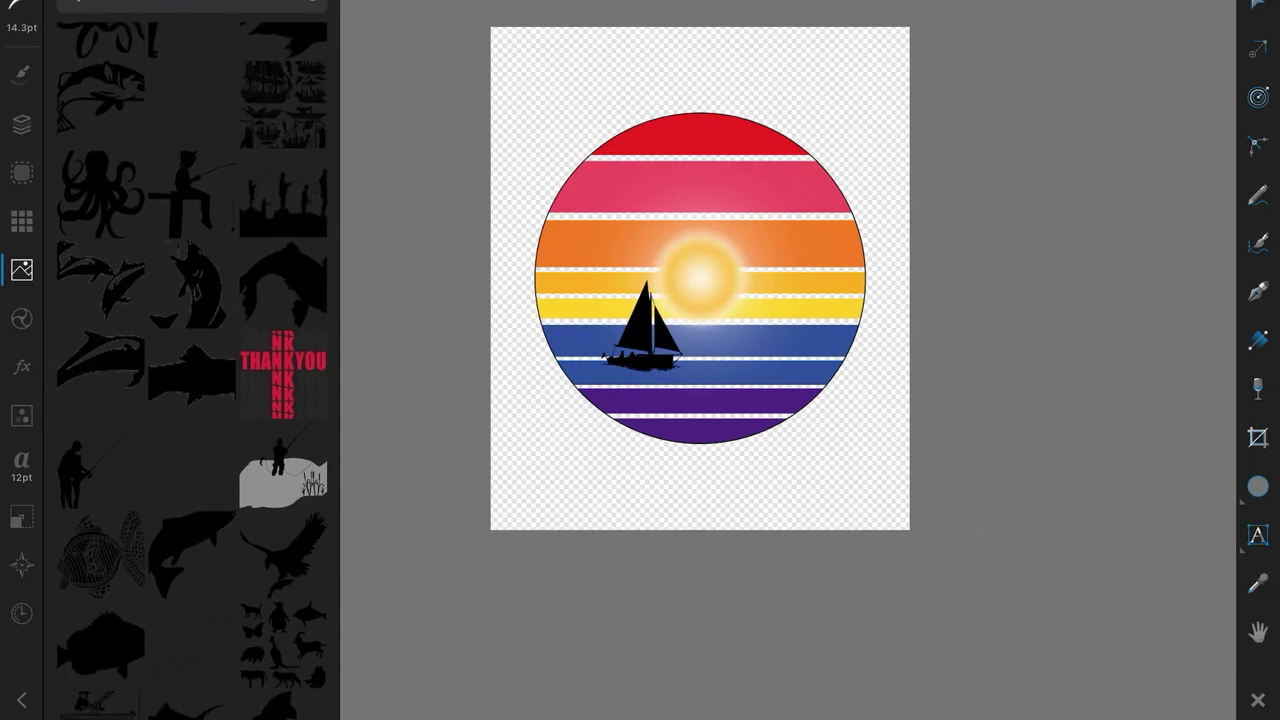
Place the jumping fish silhouette on the badge and enlarge it into the circle.
{"action": "left_click_drag", "start_coordinate": [195, 545], "coordinate": [760, 370]}
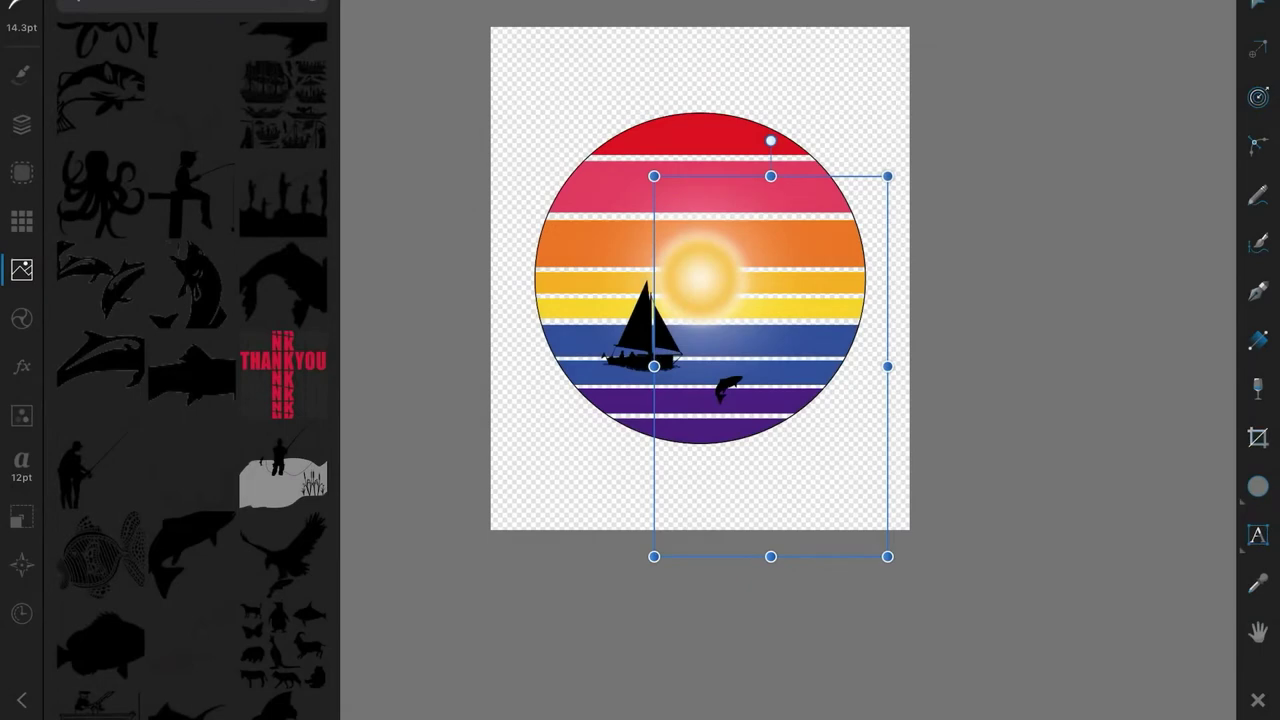
{"action": "left_click_drag", "start_coordinate": [887, 556], "coordinate": [945, 645]}
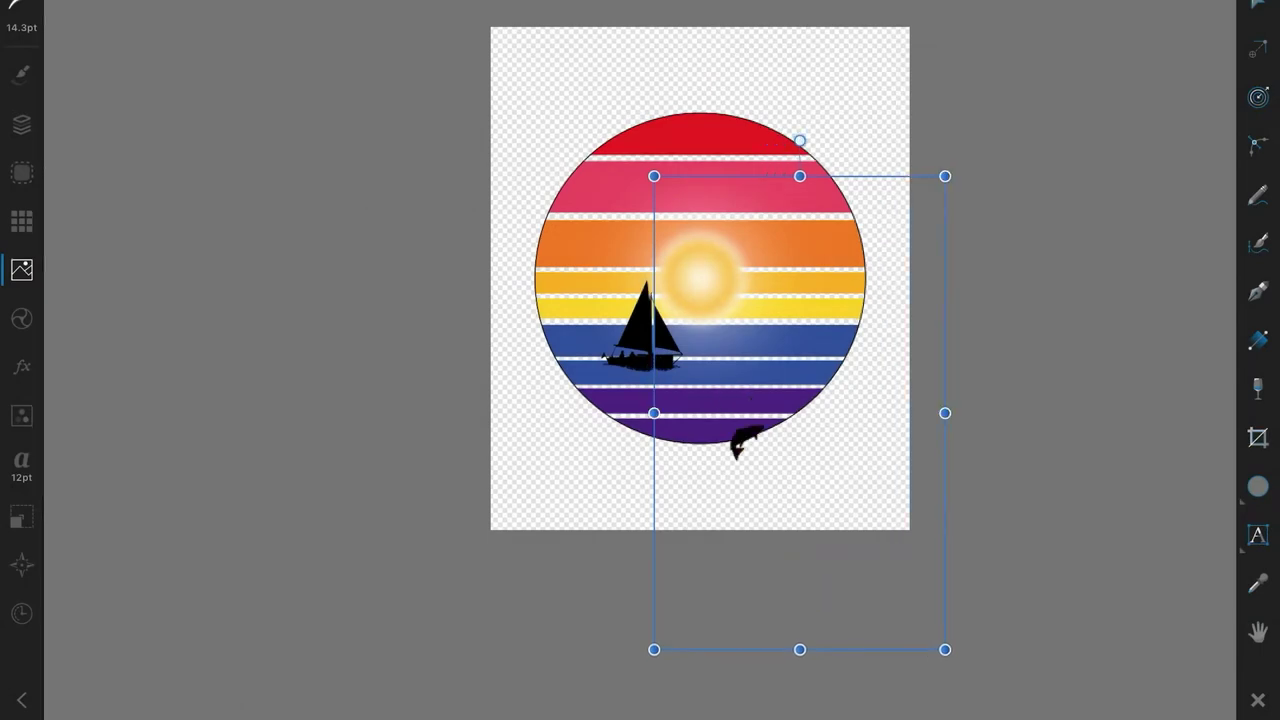
{"action": "mouse_move", "coordinate": [743, 443]}
{"action": "left_mouse_down"}
{"action": "mouse_move", "coordinate": [749, 343]}
{"action": "mouse_move", "coordinate": [757, 354]}
{"action": "left_mouse_up"}
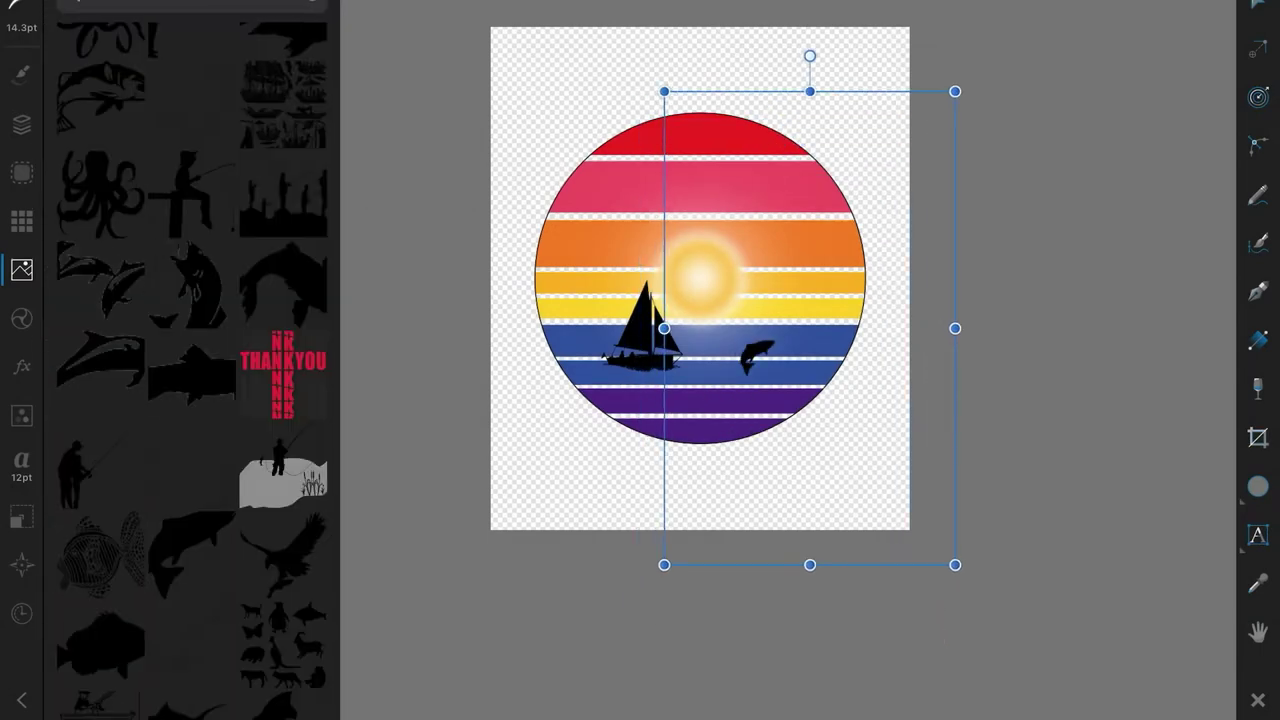
Add the fisherman-and-child silhouette, shrink it and position it over the sun.
{"action": "left_click_drag", "start_coordinate": [134, 447], "coordinate": [574, 364]}
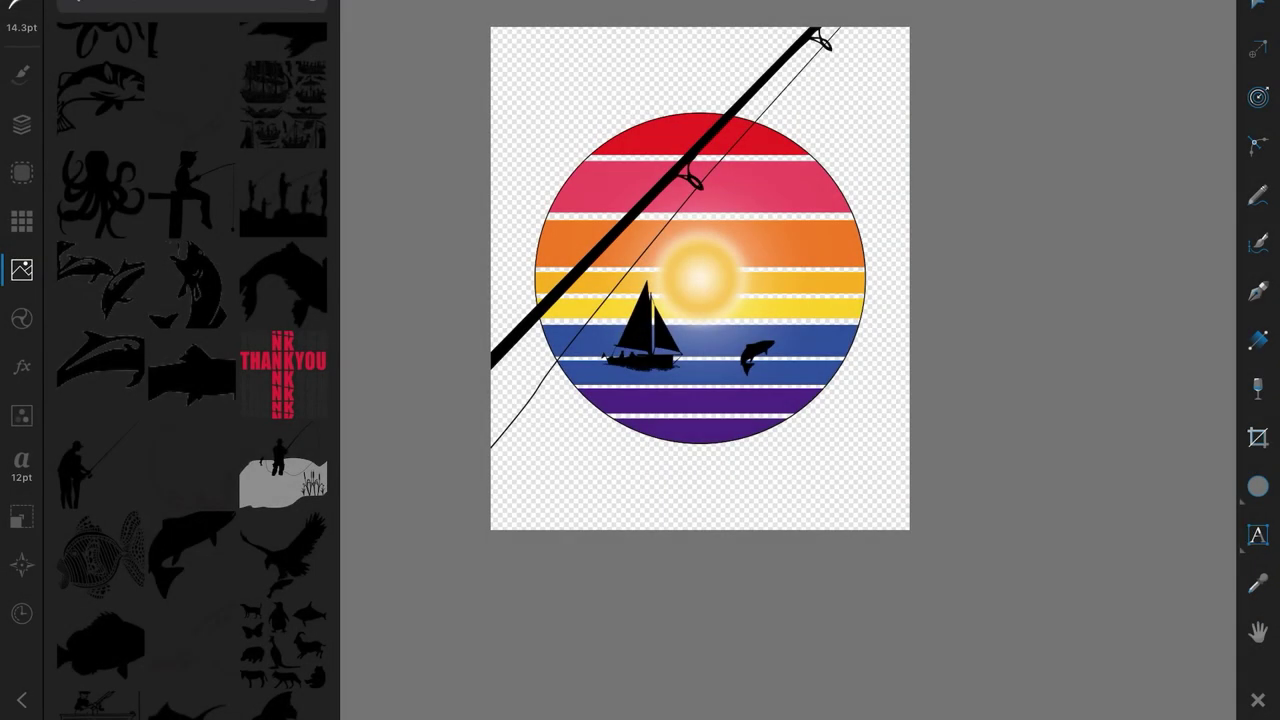
{"action": "scroll", "coordinate": [700, 278], "scroll_direction": "down", "scroll_amount": 3}
{"action": "scroll", "coordinate": [828, 331], "scroll_direction": "down", "scroll_amount": 2}
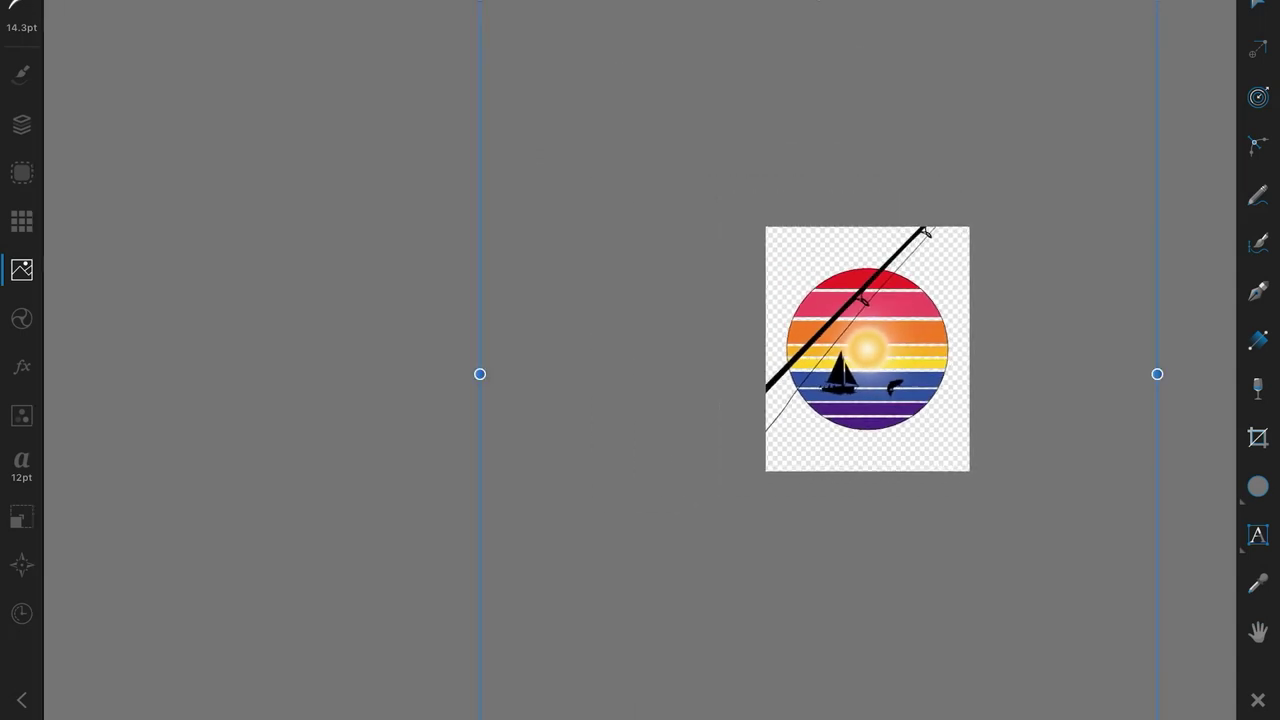
{"action": "left_click_drag", "start_coordinate": [480, 374], "coordinate": [1014, 677]}
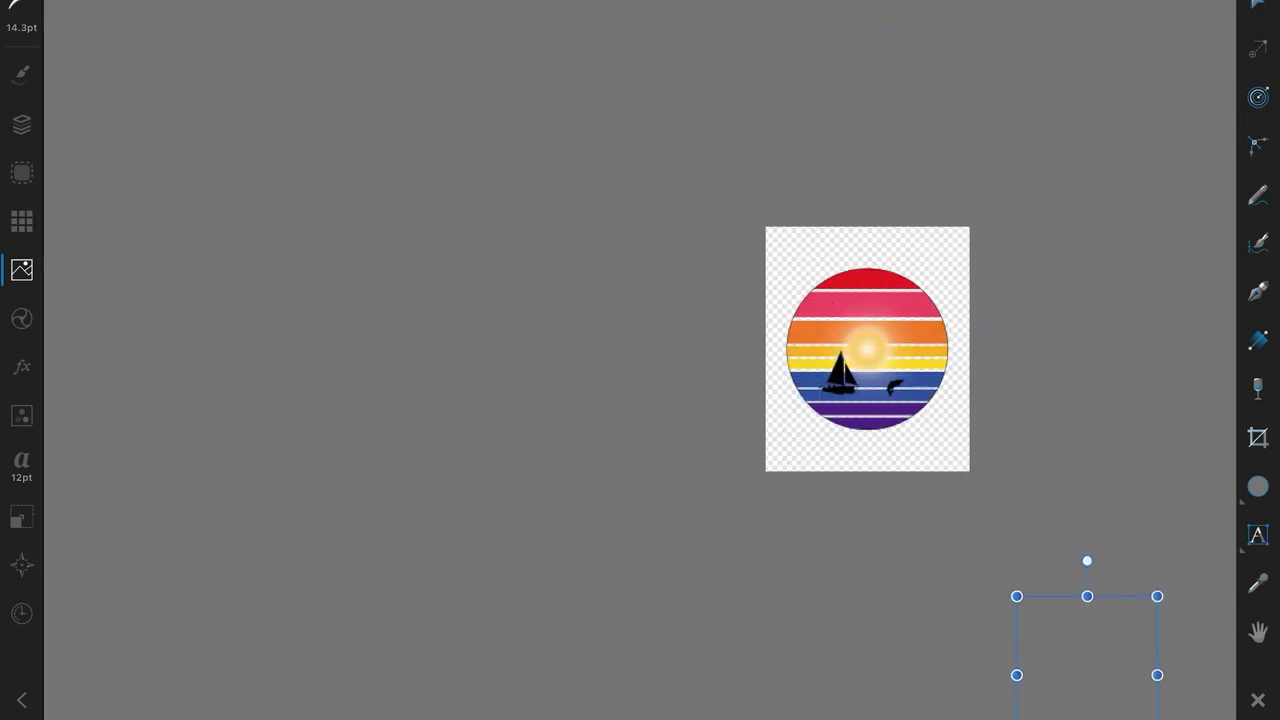
{"action": "mouse_move", "coordinate": [1086, 640]}
{"action": "left_mouse_down"}
{"action": "mouse_move", "coordinate": [924, 384]}
{"action": "mouse_move", "coordinate": [874, 349]}
{"action": "left_mouse_up"}
{"action": "left_click_drag", "start_coordinate": [943, 428], "coordinate": [903, 386]}
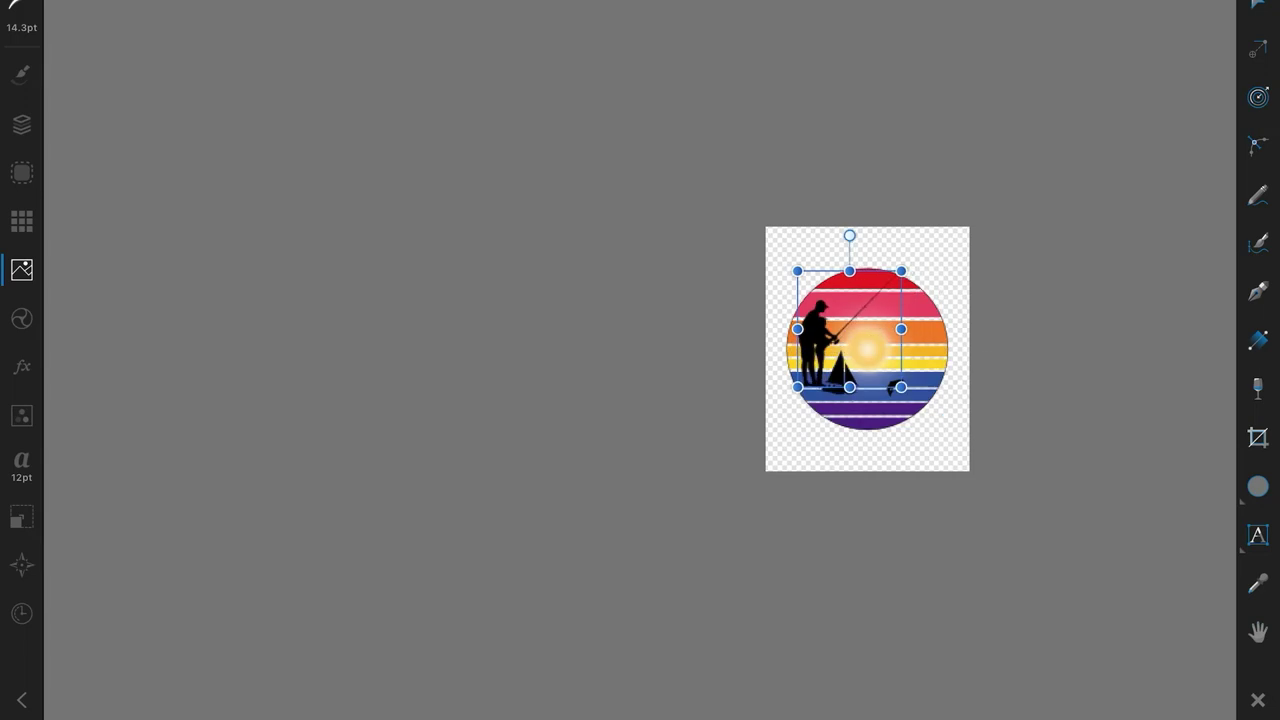
{"action": "mouse_move", "coordinate": [850, 329]}
{"action": "left_mouse_down"}
{"action": "mouse_move", "coordinate": [869, 362]}
{"action": "mouse_move", "coordinate": [840, 369]}
{"action": "left_mouse_up"}
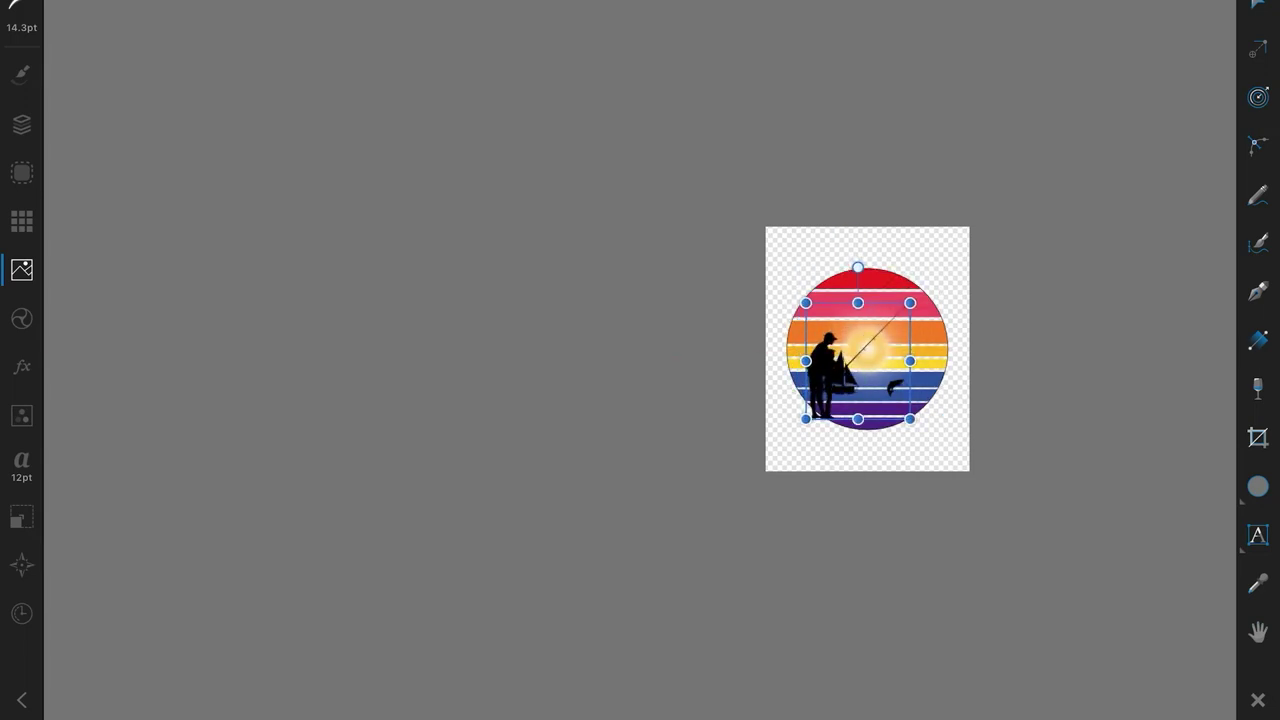
{"action": "scroll", "coordinate": [867, 349], "scroll_direction": "up", "scroll_amount": 5}
Centre and shrink the fisherman, and enlarge the boat-and-fish image.
{"action": "left_click_drag", "start_coordinate": [544, 375], "coordinate": [539, 345]}
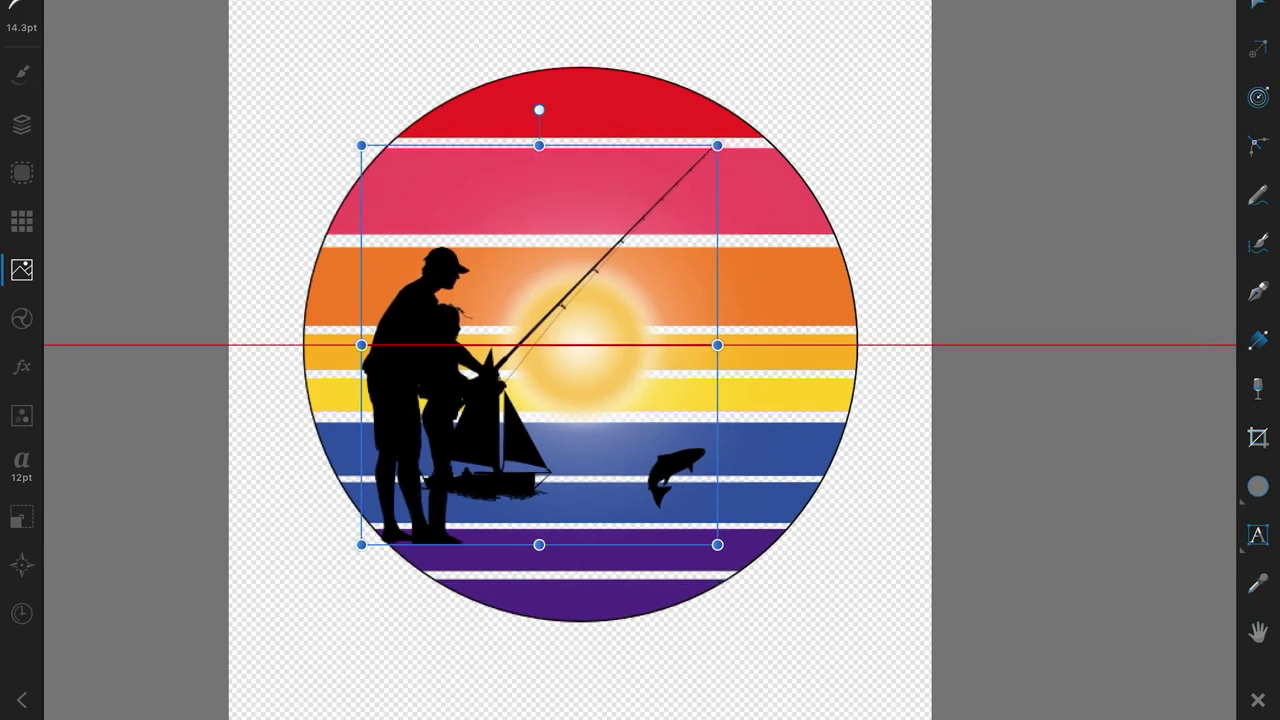
{"action": "mouse_move", "coordinate": [480, 400]}
{"action": "left_mouse_down"}
{"action": "mouse_move", "coordinate": [599, 400]}
{"action": "mouse_move", "coordinate": [522, 400]}
{"action": "left_mouse_up"}
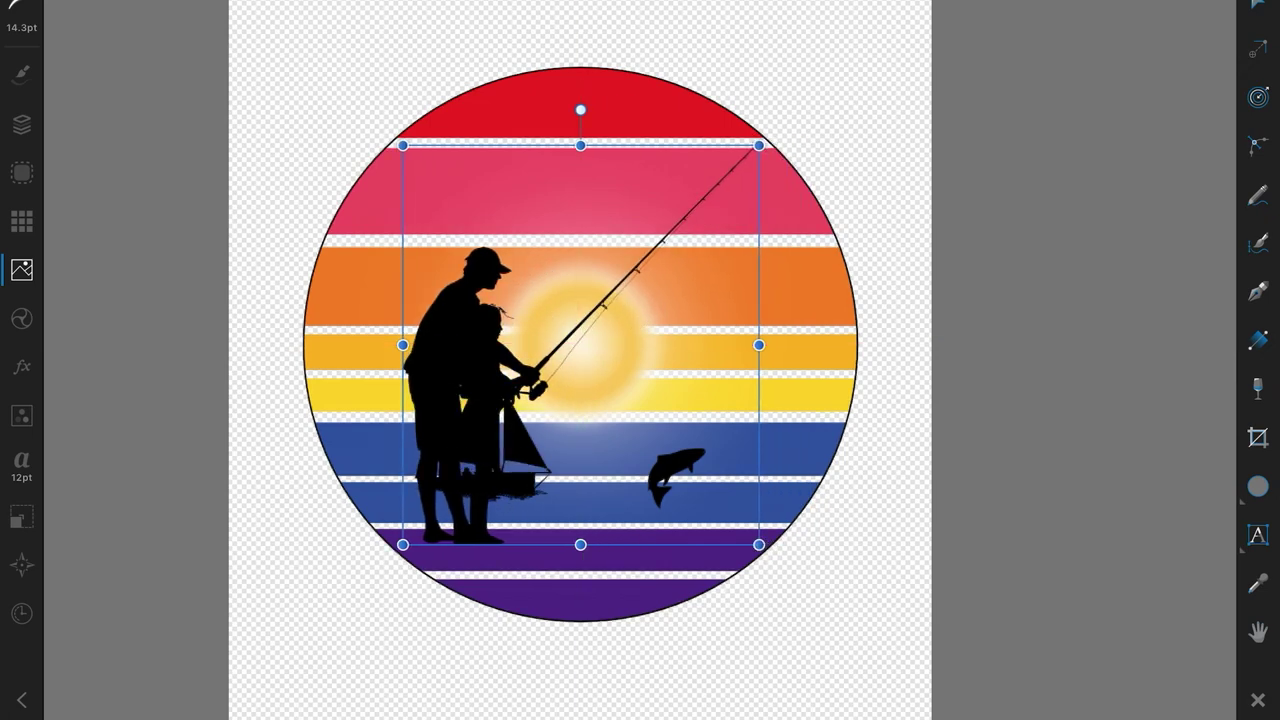
{"action": "mouse_move", "coordinate": [759, 544]}
{"action": "left_mouse_down"}
{"action": "mouse_move", "coordinate": [777, 563]}
{"action": "mouse_move", "coordinate": [697, 474]}
{"action": "left_mouse_up"}
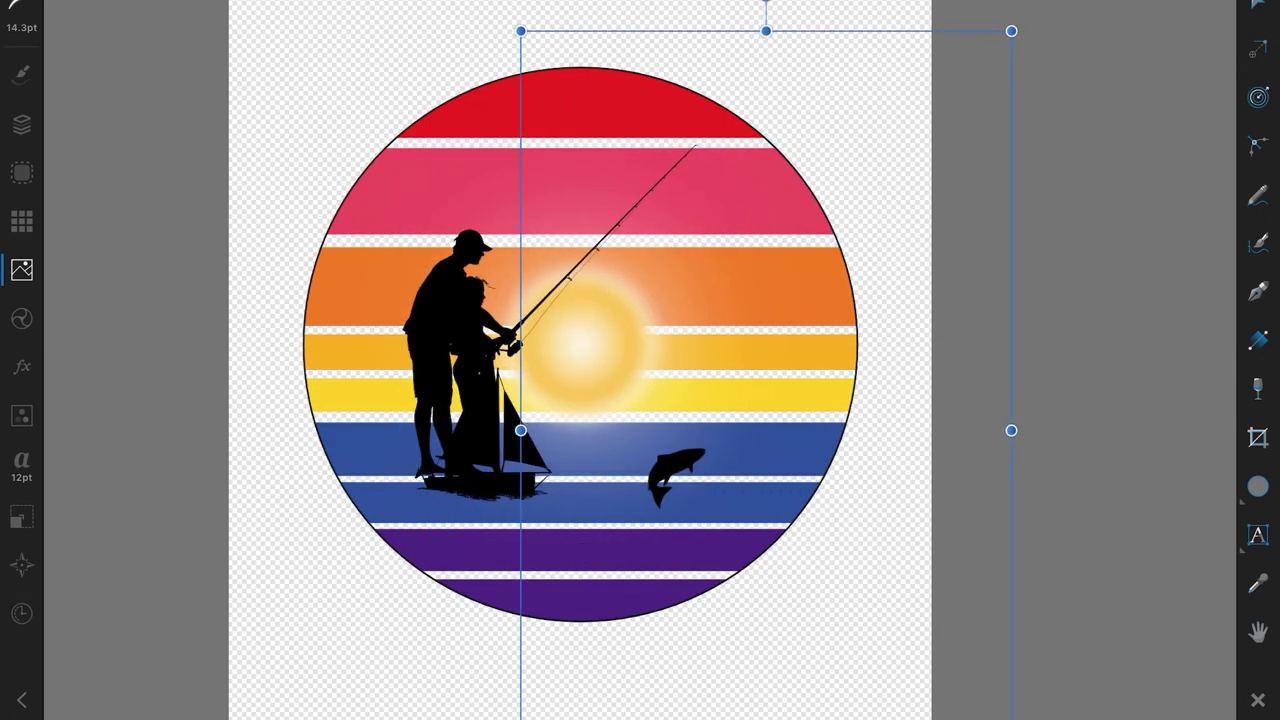
{"action": "left_click_drag", "start_coordinate": [520, 31], "coordinate": [507, 8]}
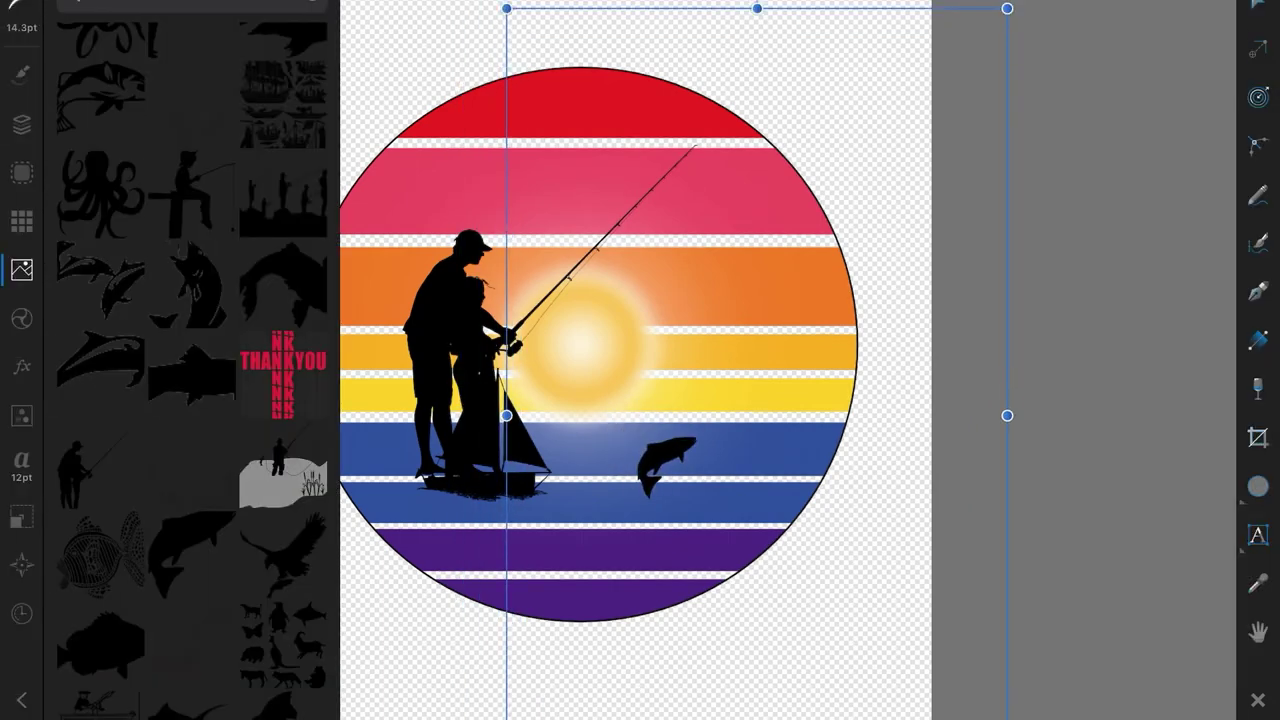
{"action": "scroll", "coordinate": [192, 370], "scroll_direction": "down", "scroll_amount": 5}
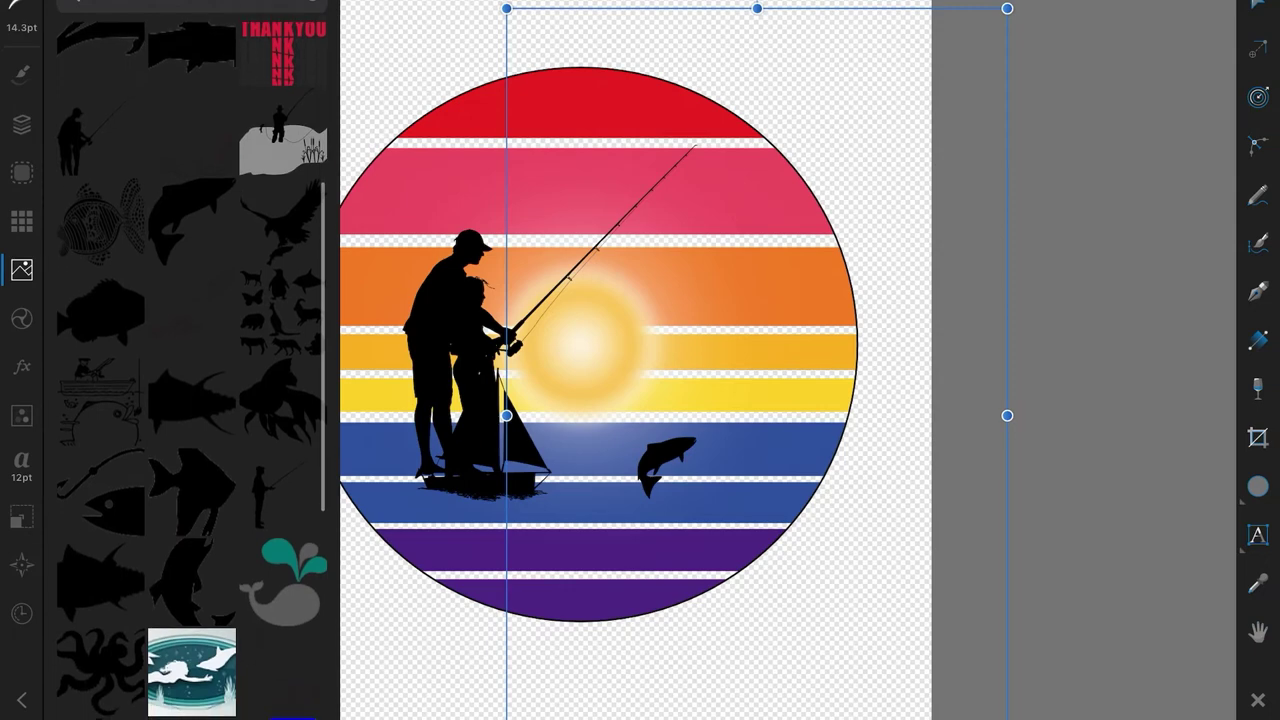
Move the sailboat right onto the water; set a smaller fisherman at lower left.
{"action": "left_click", "coordinate": [520, 455]}
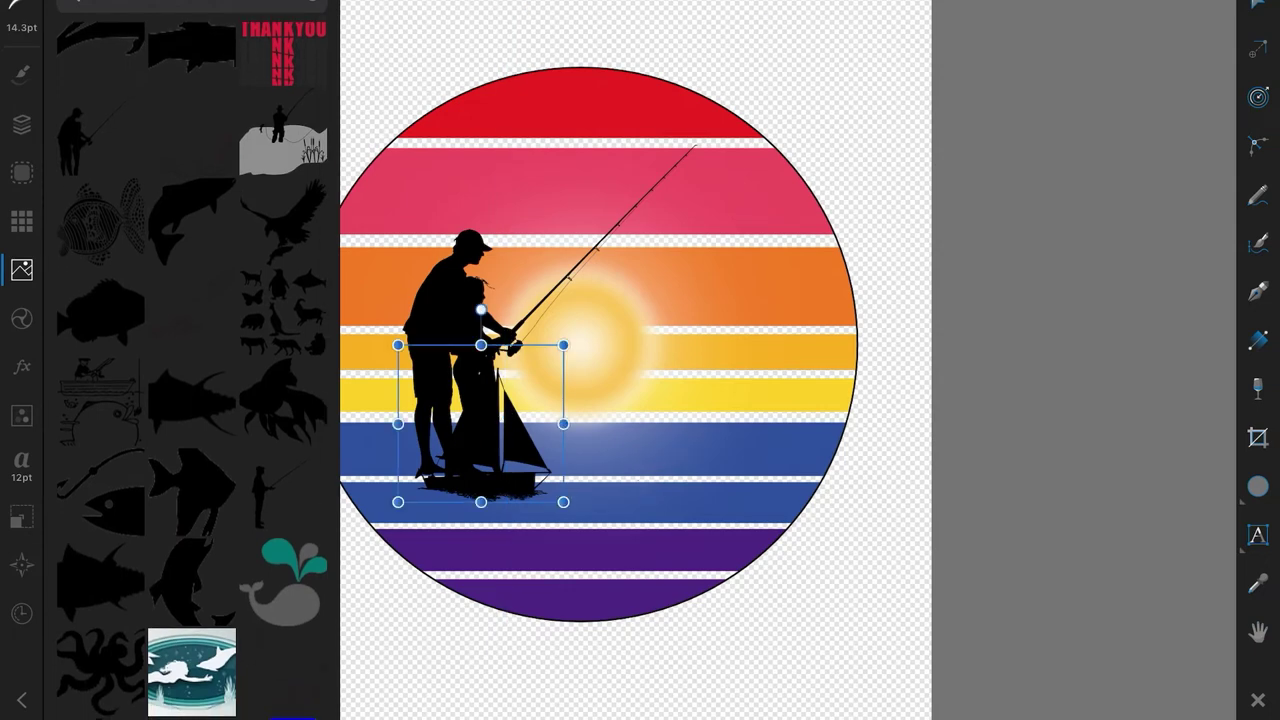
{"action": "left_click_drag", "start_coordinate": [500, 450], "coordinate": [725, 390]}
{"action": "left_click", "coordinate": [440, 380]}
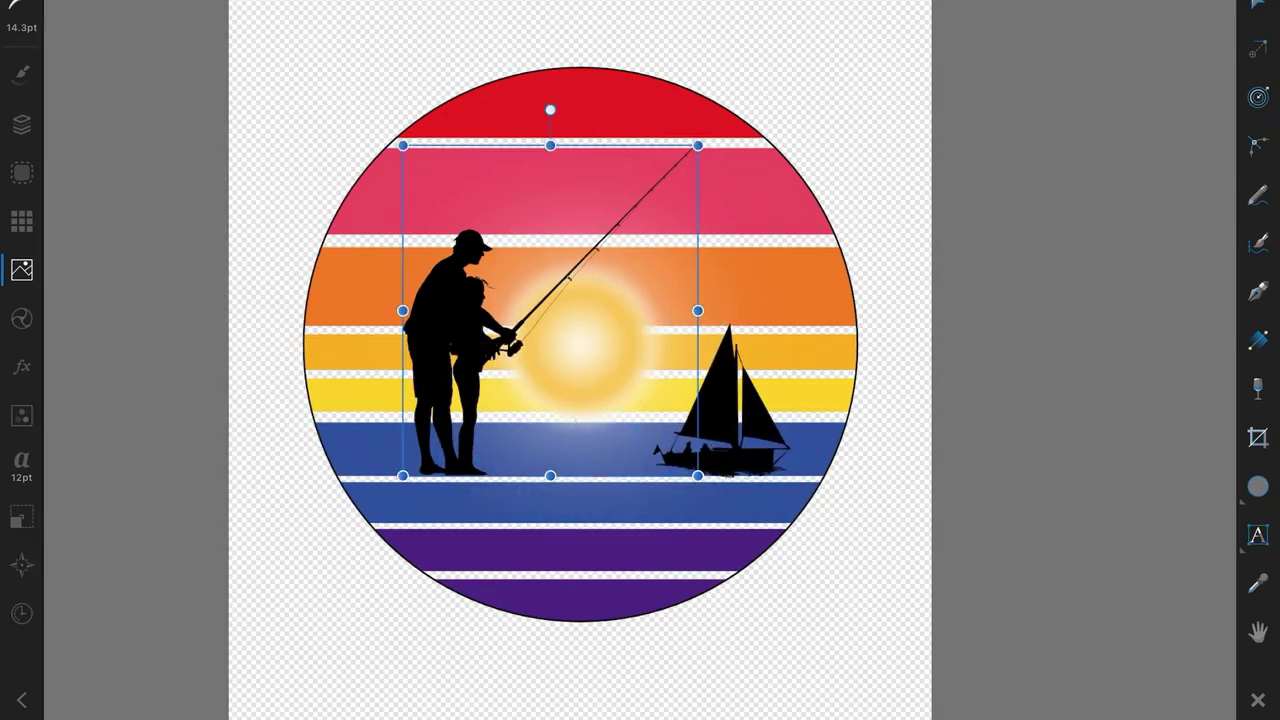
{"action": "mouse_move", "coordinate": [470, 380]}
{"action": "left_mouse_down"}
{"action": "mouse_move", "coordinate": [438, 441]}
{"action": "mouse_move", "coordinate": [424, 438]}
{"action": "left_mouse_up"}
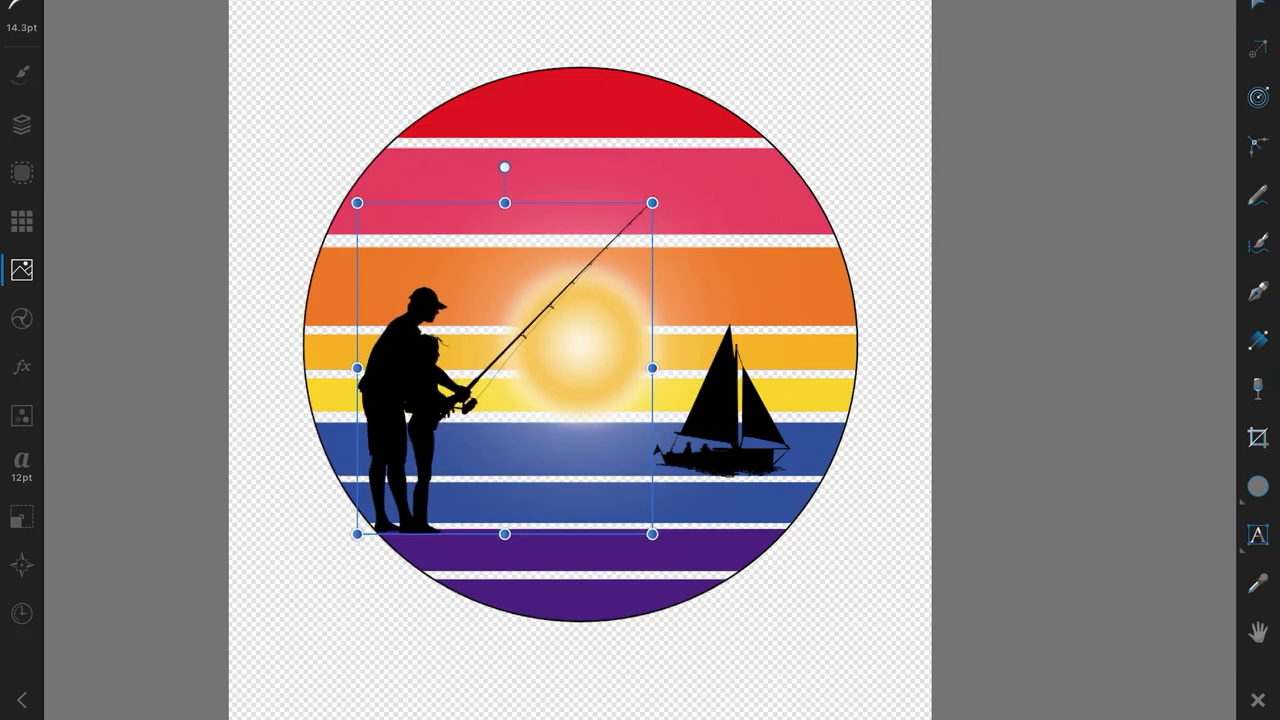
{"action": "left_click_drag", "start_coordinate": [652, 534], "coordinate": [583, 451]}
{"action": "mouse_move", "coordinate": [470, 330]}
{"action": "left_mouse_down"}
{"action": "mouse_move", "coordinate": [470, 396]}
{"action": "mouse_move", "coordinate": [492, 410]}
{"action": "left_mouse_up"}
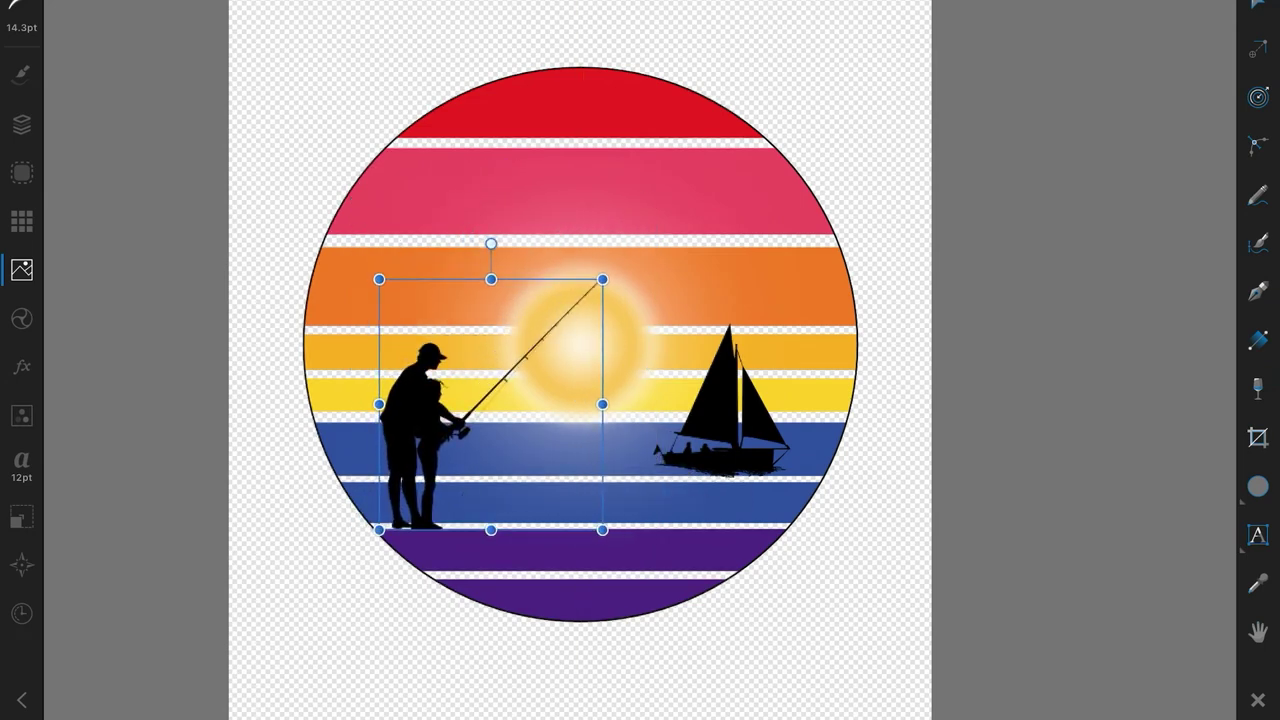
Place a grey fish silhouette from the Assets panel and shrink it beside the boat.
{"action": "left_click", "coordinate": [22, 269]}
{"action": "scroll", "coordinate": [190, 370], "scroll_direction": "up", "scroll_amount": 5}
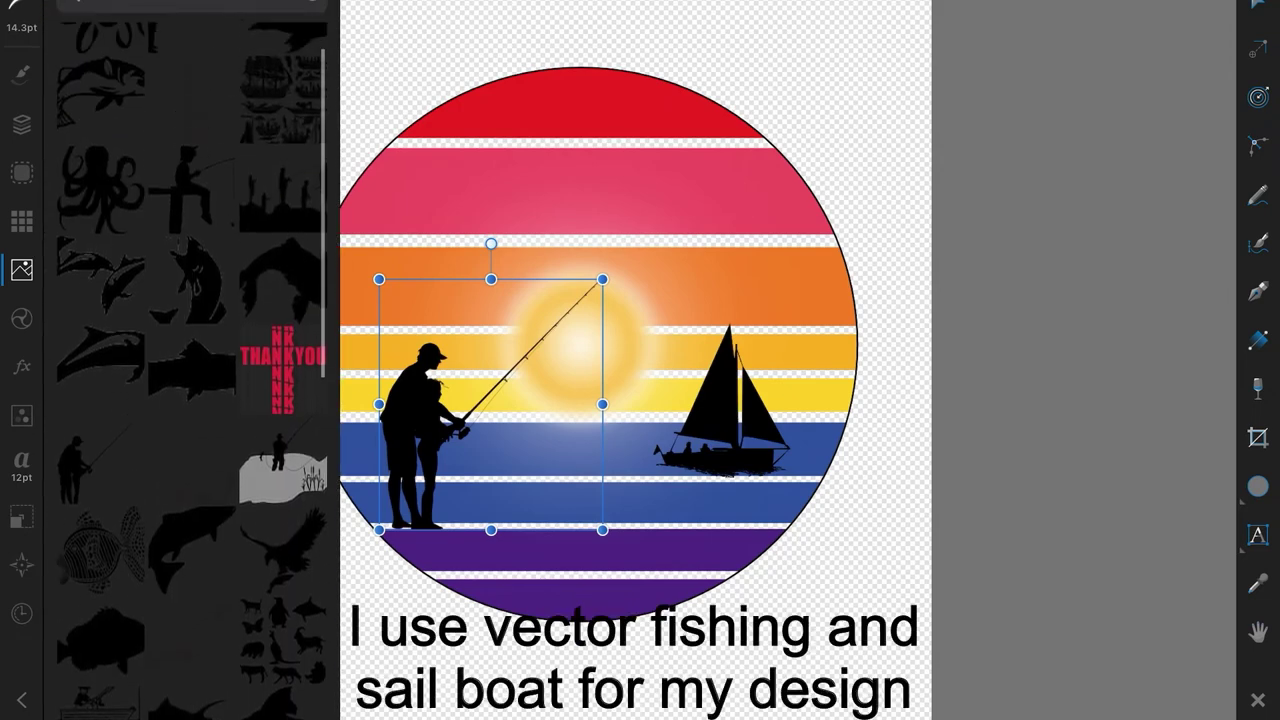
{"action": "scroll", "coordinate": [190, 370], "scroll_direction": "up", "scroll_amount": 2}
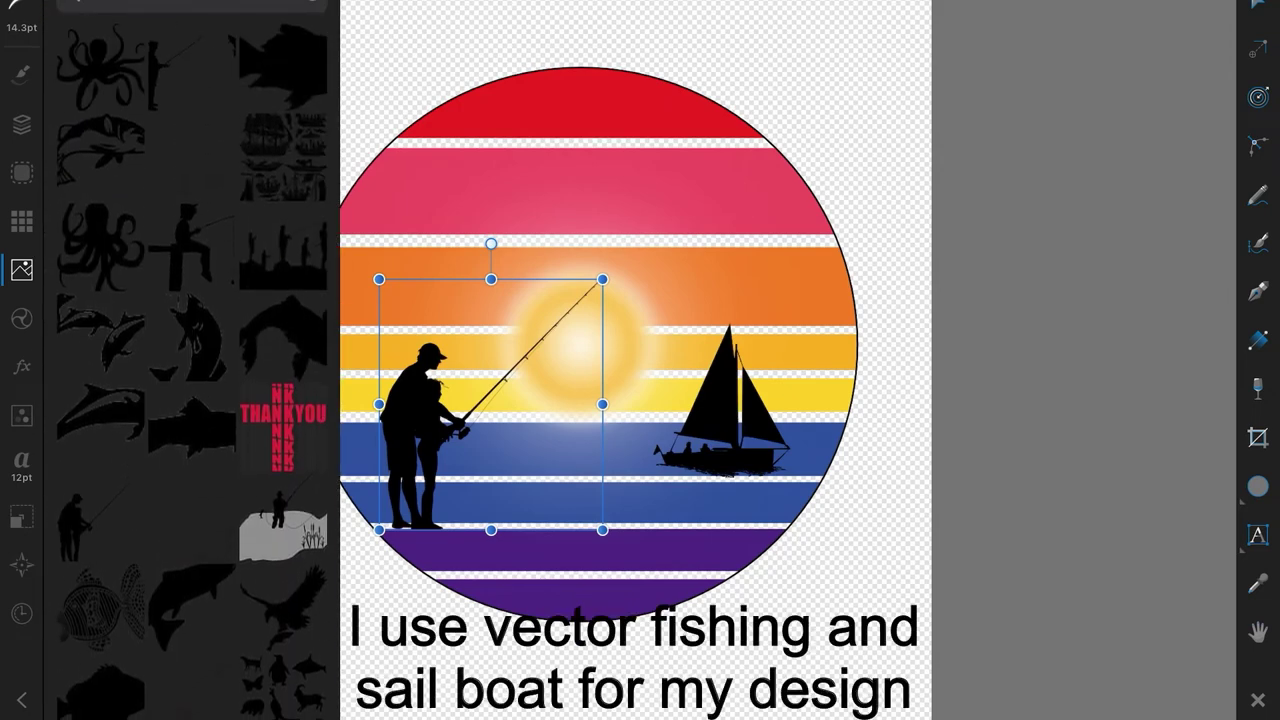
{"action": "scroll", "coordinate": [190, 500], "scroll_direction": "down", "scroll_amount": 2}
{"action": "scroll", "coordinate": [190, 500], "scroll_direction": "down", "scroll_amount": 2}
{"action": "scroll", "coordinate": [166, 690], "scroll_direction": "down", "scroll_amount": 2}
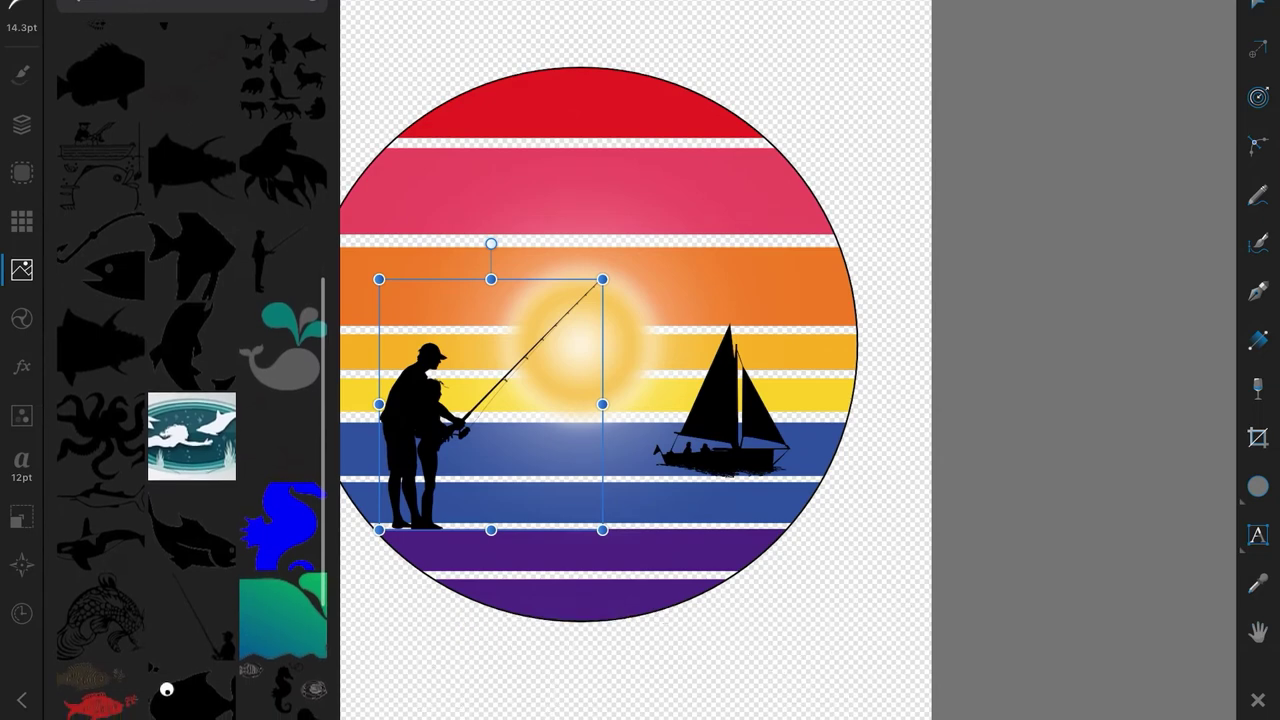
{"action": "scroll", "coordinate": [167, 650], "scroll_direction": "down", "scroll_amount": 2}
{"action": "scroll", "coordinate": [190, 400], "scroll_direction": "down", "scroll_amount": 3}
{"action": "scroll", "coordinate": [190, 400], "scroll_direction": "down", "scroll_amount": 3}
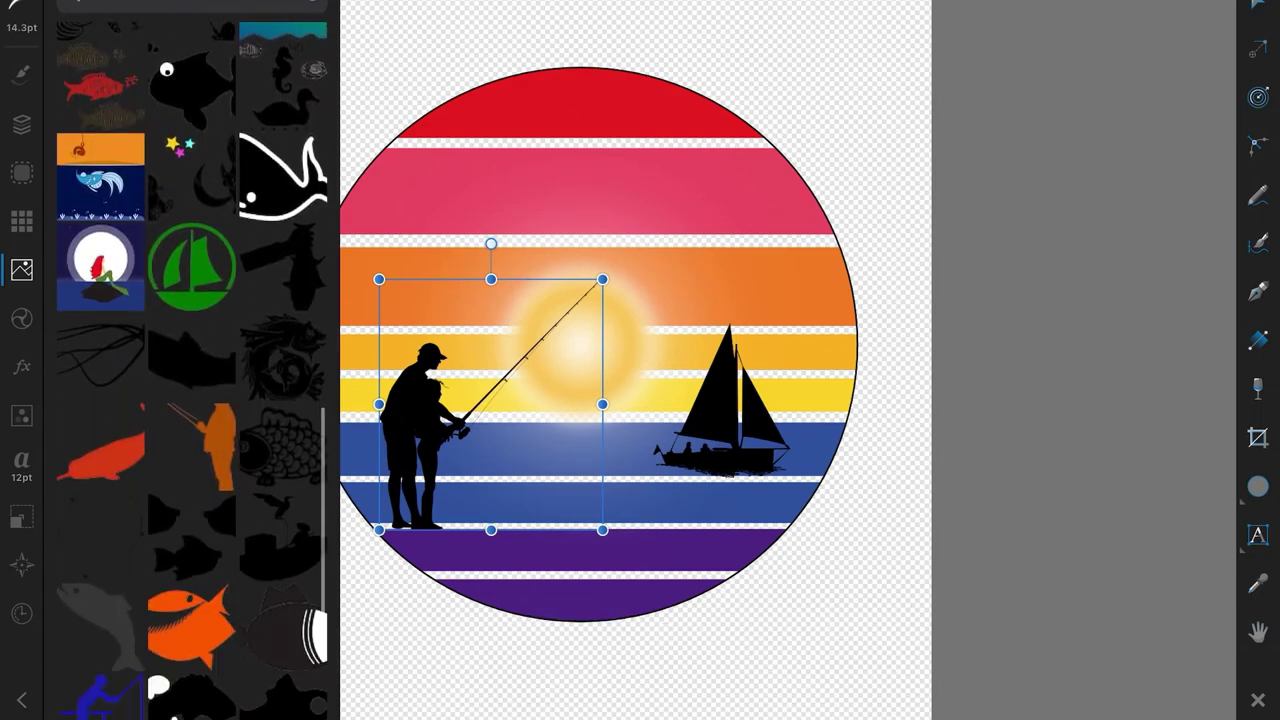
{"action": "scroll", "coordinate": [190, 400], "scroll_direction": "down", "scroll_amount": 3}
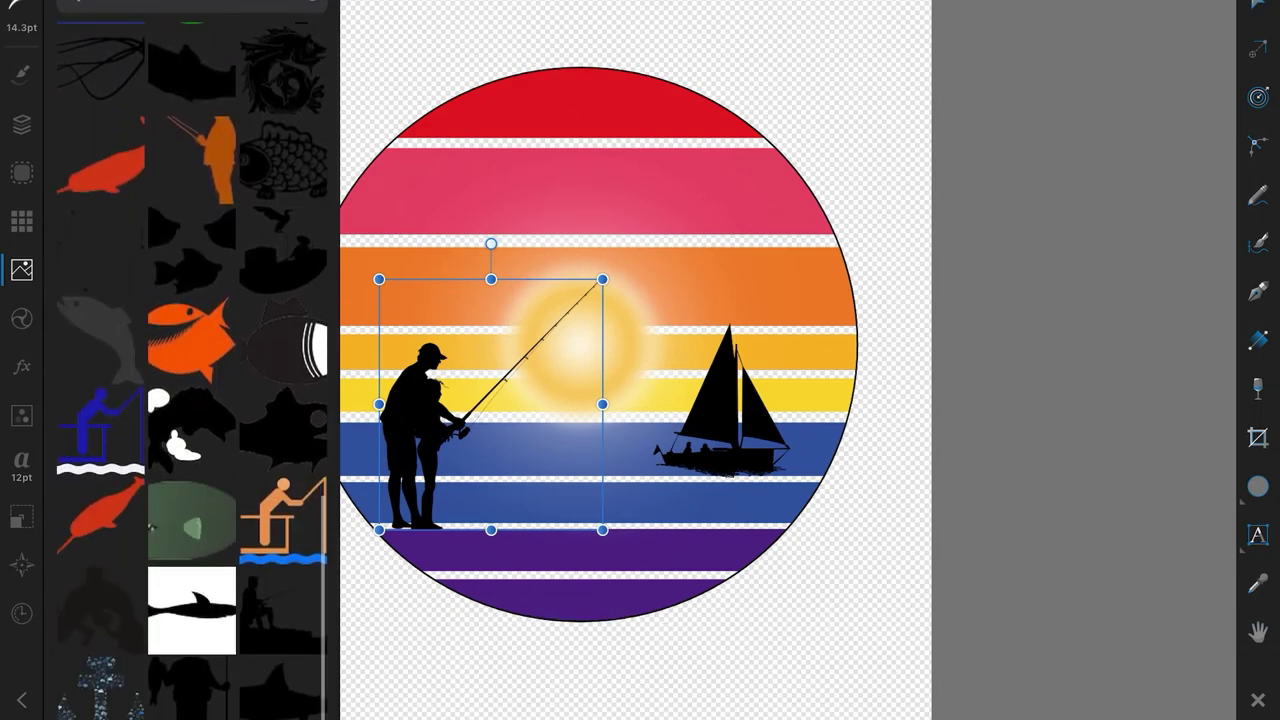
{"action": "scroll", "coordinate": [190, 400], "scroll_direction": "down", "scroll_amount": 2}
{"action": "scroll", "coordinate": [190, 400], "scroll_direction": "down", "scroll_amount": 2}
{"action": "scroll", "coordinate": [190, 400], "scroll_direction": "up", "scroll_amount": 1}
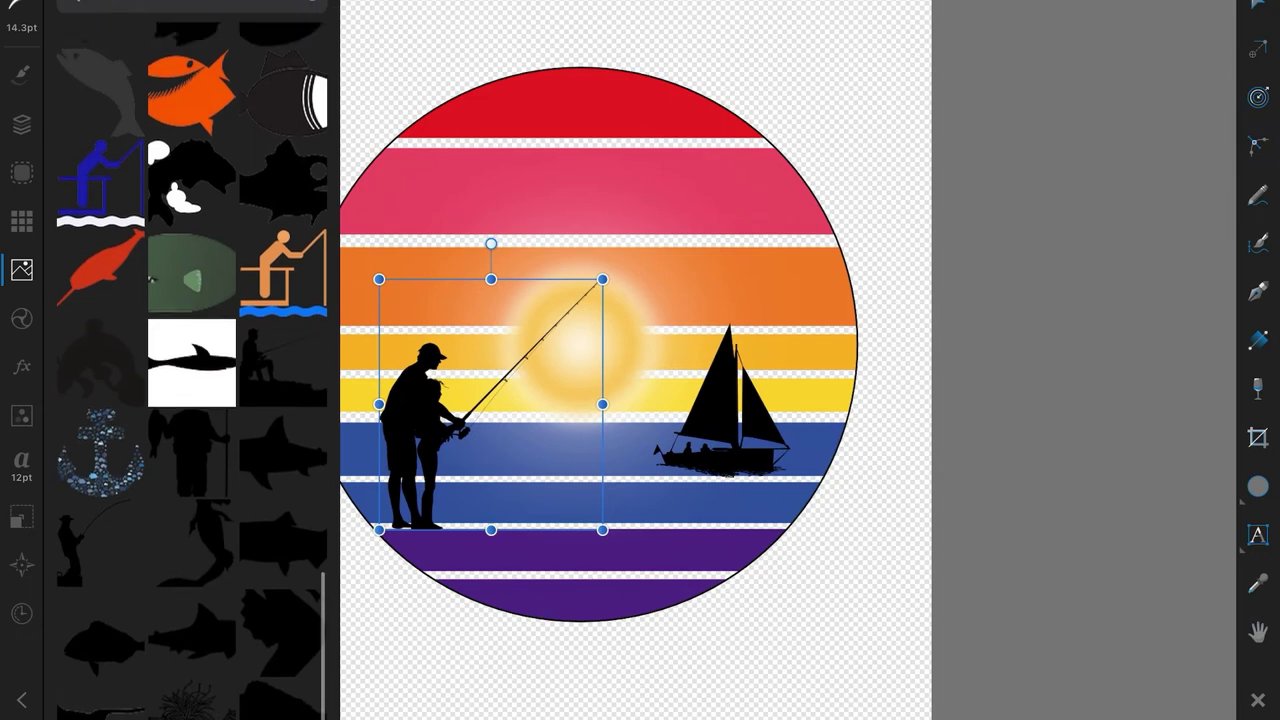
{"action": "scroll", "coordinate": [190, 400], "scroll_direction": "up", "scroll_amount": 3}
{"action": "scroll", "coordinate": [190, 400], "scroll_direction": "up", "scroll_amount": 1}
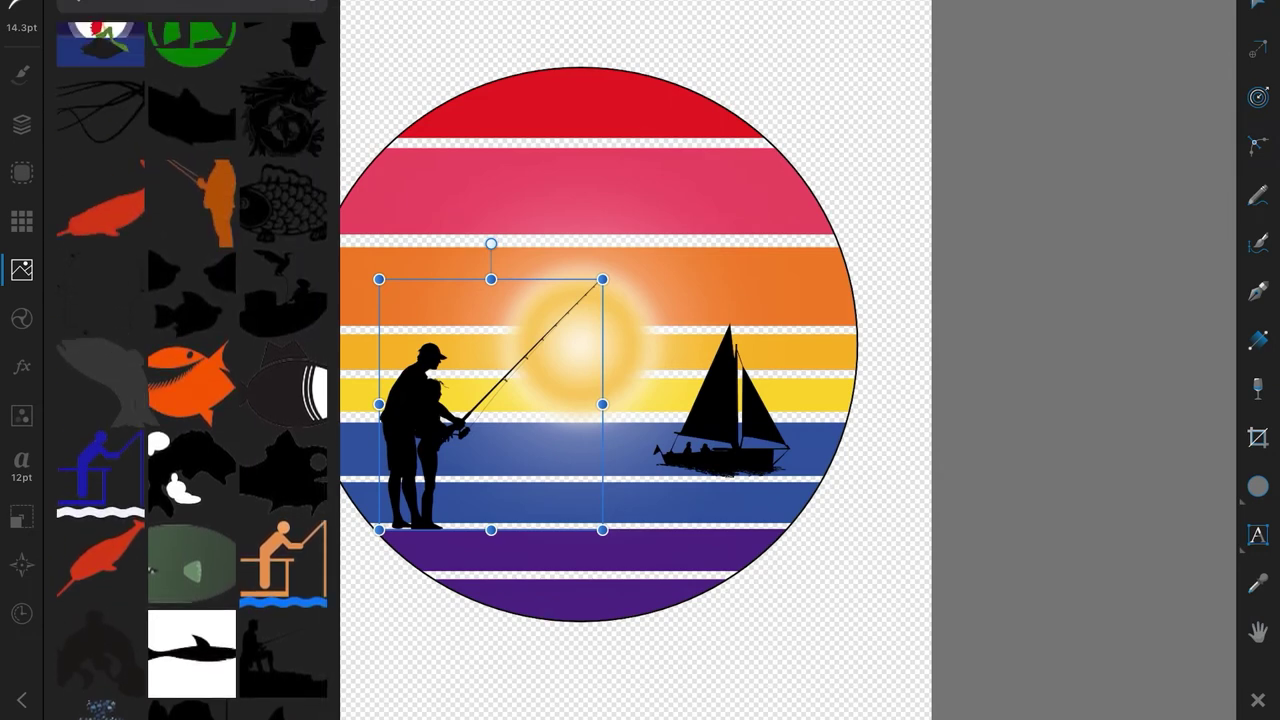
{"action": "left_click_drag", "start_coordinate": [118, 382], "coordinate": [628, 470]}
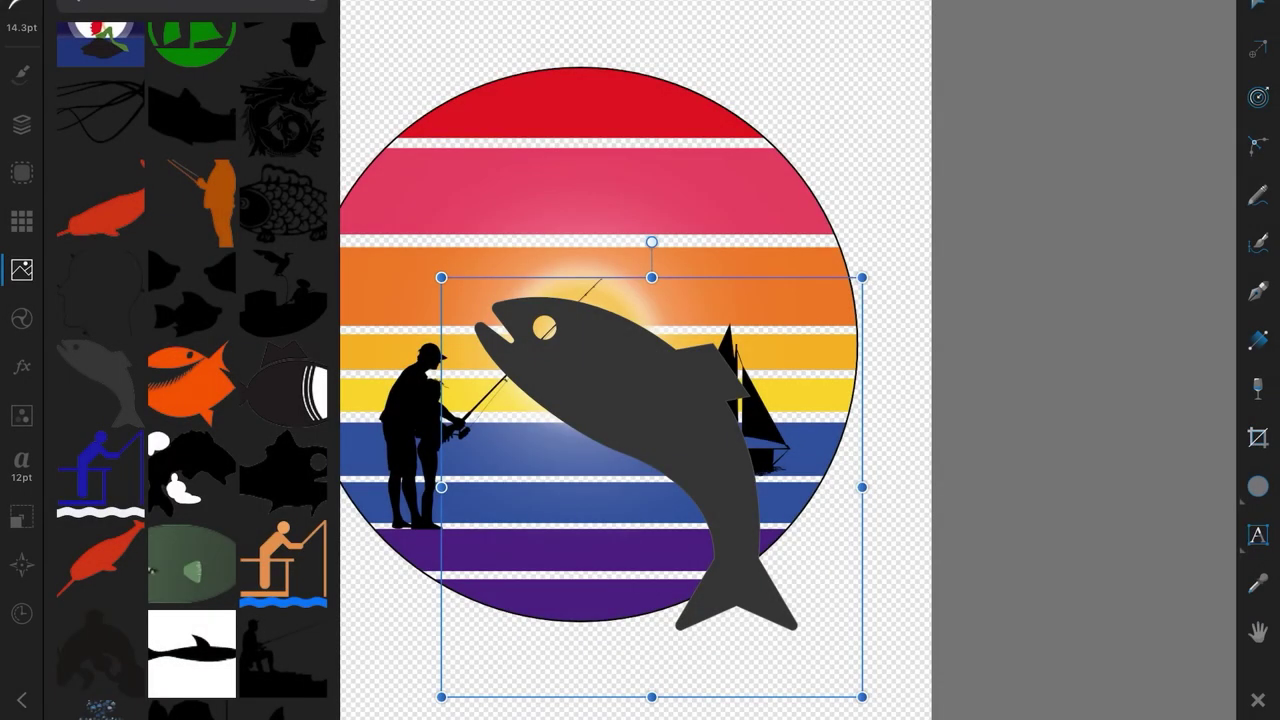
{"action": "left_click_drag", "start_coordinate": [441, 697], "coordinate": [663, 457]}
{"action": "mouse_move", "coordinate": [765, 367]}
{"action": "left_mouse_down"}
{"action": "mouse_move", "coordinate": [667, 461]}
{"action": "mouse_move", "coordinate": [681, 463]}
{"action": "left_mouse_up"}
{"action": "left_click_drag", "start_coordinate": [580, 563], "coordinate": [654, 486]}
{"action": "left_click_drag", "start_coordinate": [721, 426], "coordinate": [680, 453]}
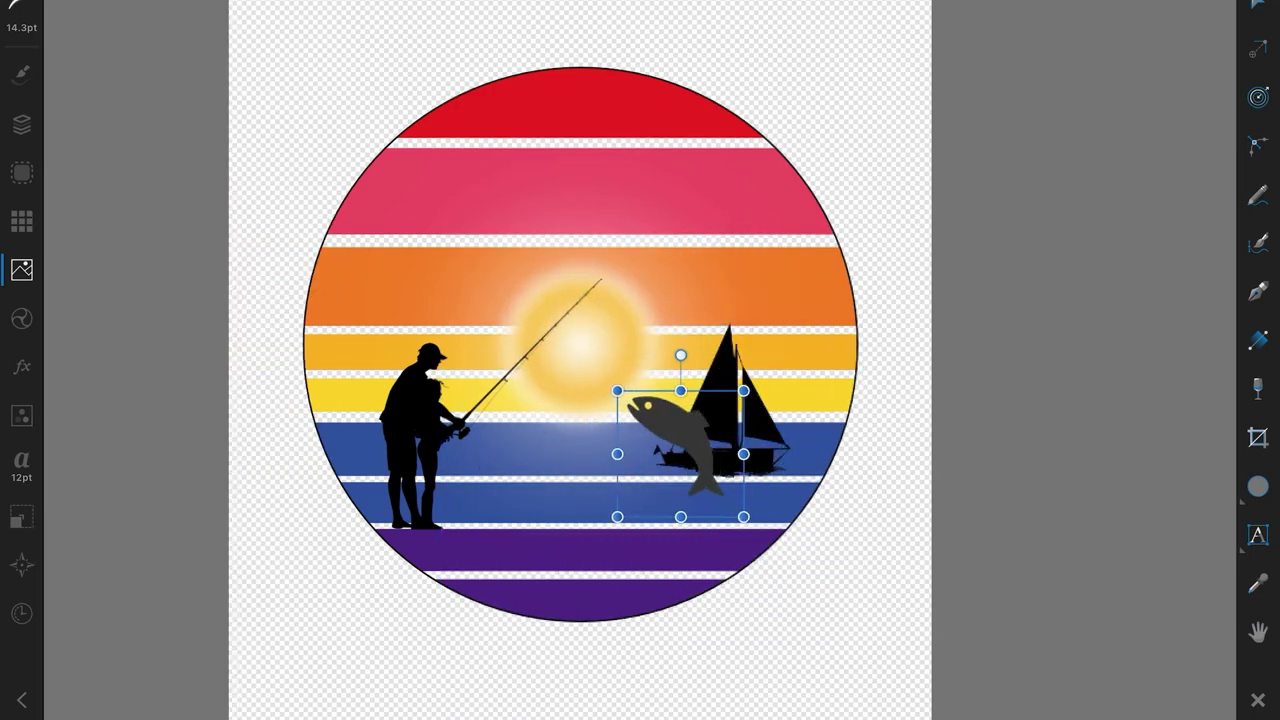
Shrink the sailboat in front of the sun and move the fish to its right.
{"action": "left_click", "coordinate": [748, 405]}
{"action": "left_click_drag", "start_coordinate": [748, 405], "coordinate": [545, 400]}
{"action": "left_click_drag", "start_coordinate": [621, 470], "coordinate": [581, 434]}
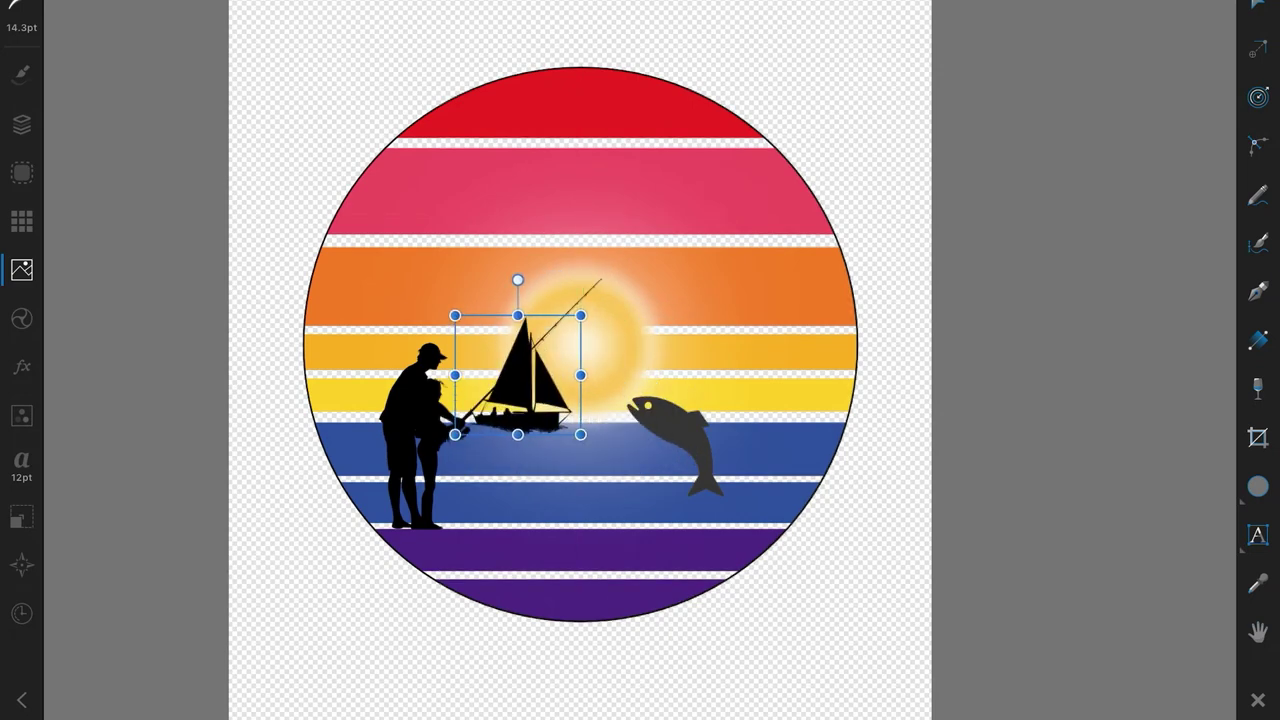
{"action": "left_click", "coordinate": [675, 440]}
{"action": "left_click_drag", "start_coordinate": [675, 445], "coordinate": [730, 442]}
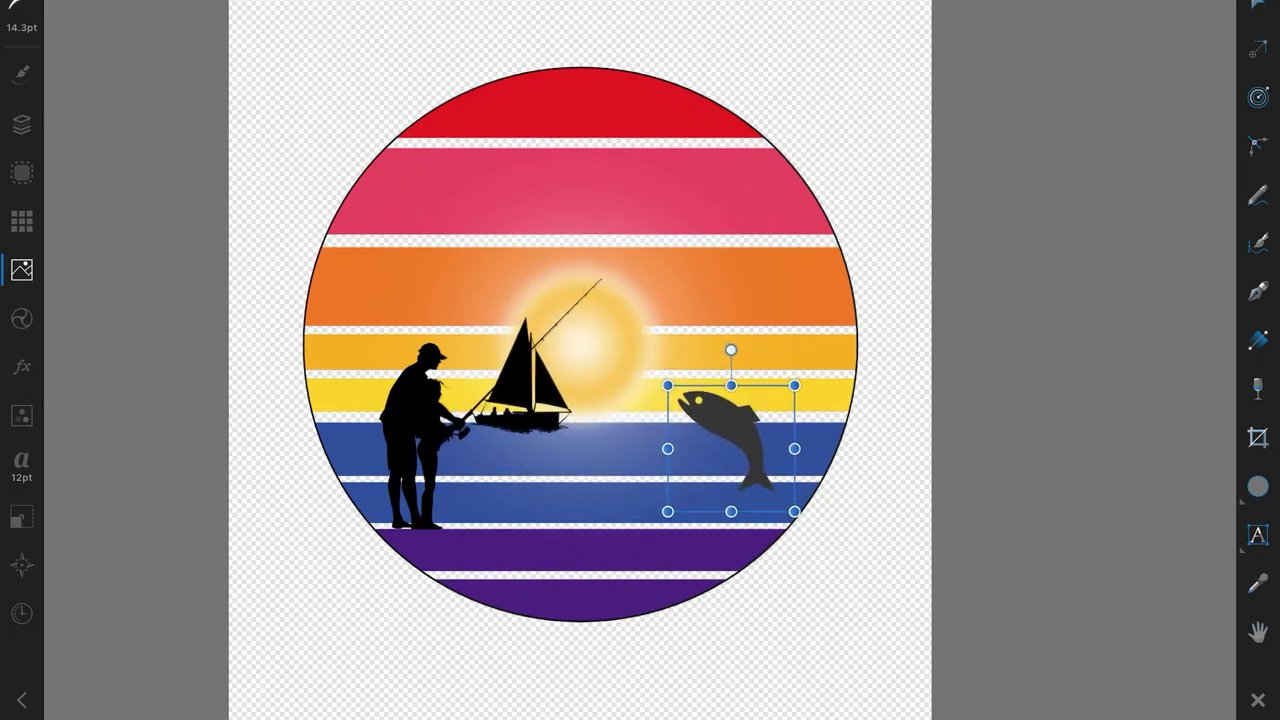
Reposition and enlarge the fisherman silhouette, then show the layer list.
{"action": "left_click", "coordinate": [410, 450]}
{"action": "left_click_drag", "start_coordinate": [410, 450], "coordinate": [406, 460]}
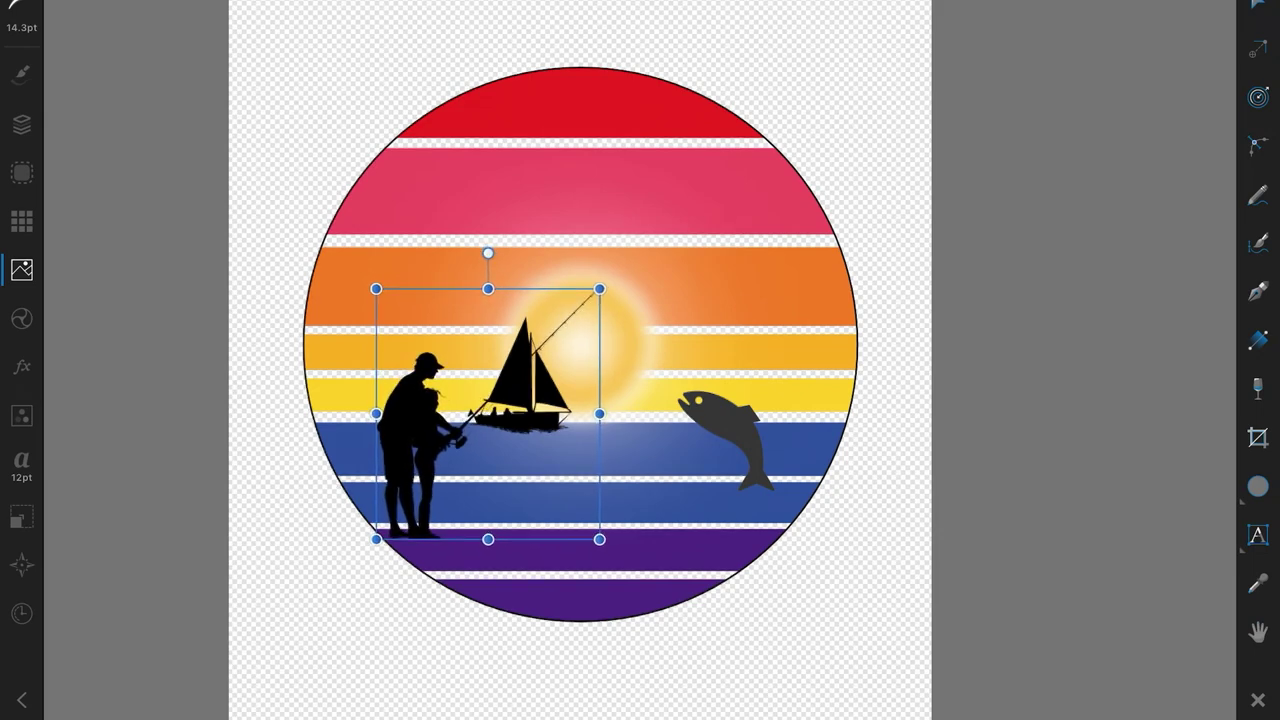
{"action": "mouse_move", "coordinate": [599, 539]}
{"action": "left_mouse_down"}
{"action": "mouse_move", "coordinate": [580, 517]}
{"action": "mouse_move", "coordinate": [626, 569]}
{"action": "left_mouse_up"}
{"action": "left_click_drag", "start_coordinate": [440, 460], "coordinate": [461, 463]}
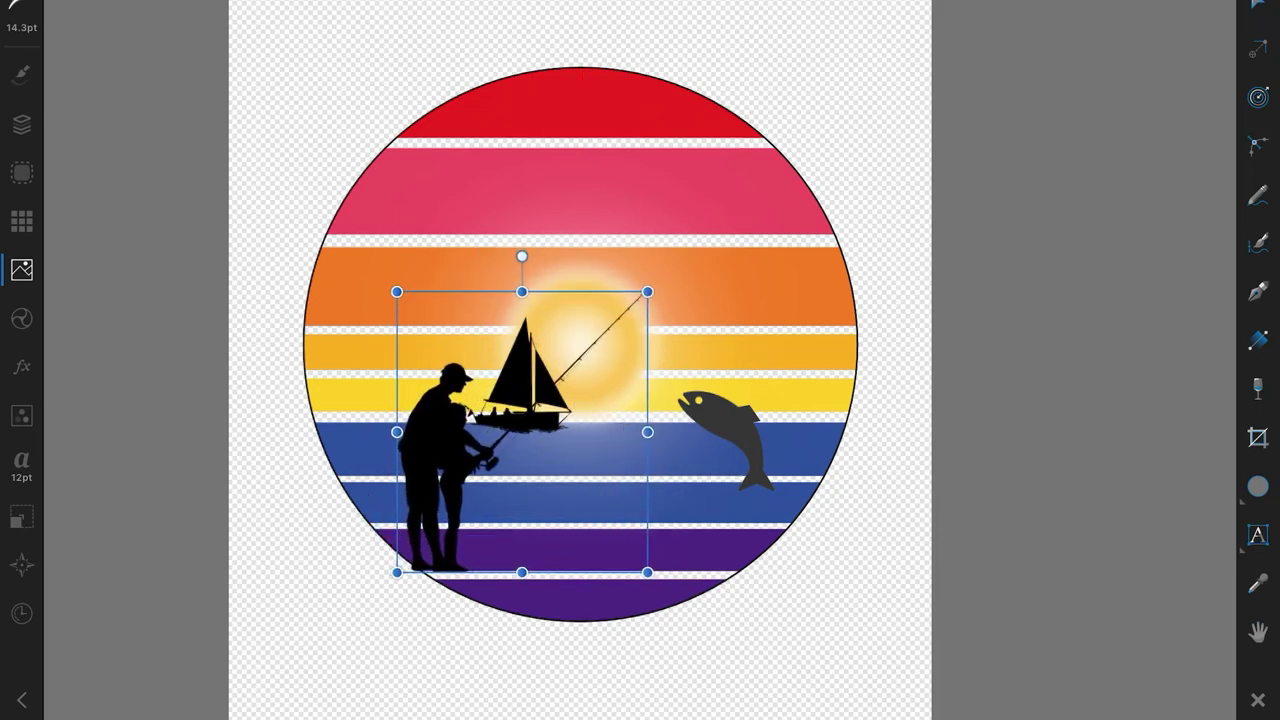
{"action": "left_click", "coordinate": [22, 124]}
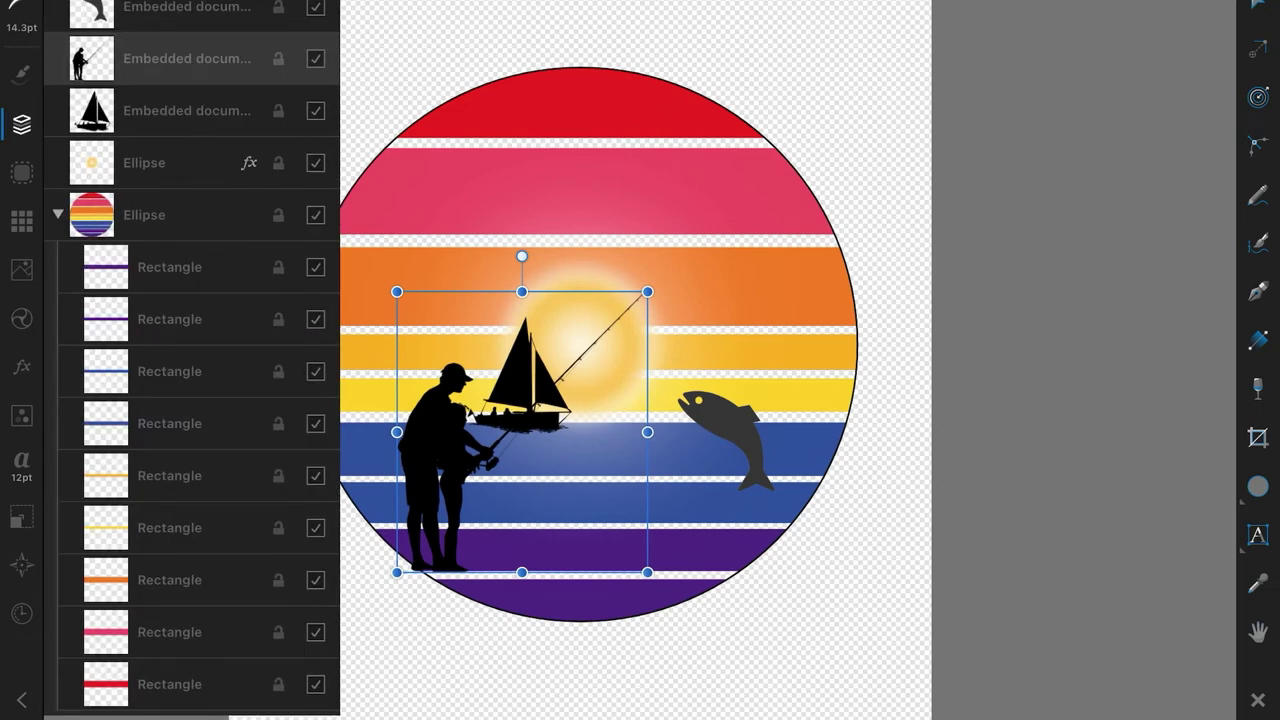
Nest the fisherman in the striped Ellipse group, move it left, and enlarge the fish.
{"action": "mouse_move", "coordinate": [92, 58]}
{"action": "left_mouse_down"}
{"action": "mouse_move", "coordinate": [80, 206]}
{"action": "mouse_move", "coordinate": [92, 214]}
{"action": "left_mouse_up"}
{"action": "left_click", "coordinate": [22, 124]}
{"action": "left_click_drag", "start_coordinate": [430, 470], "coordinate": [382, 462]}
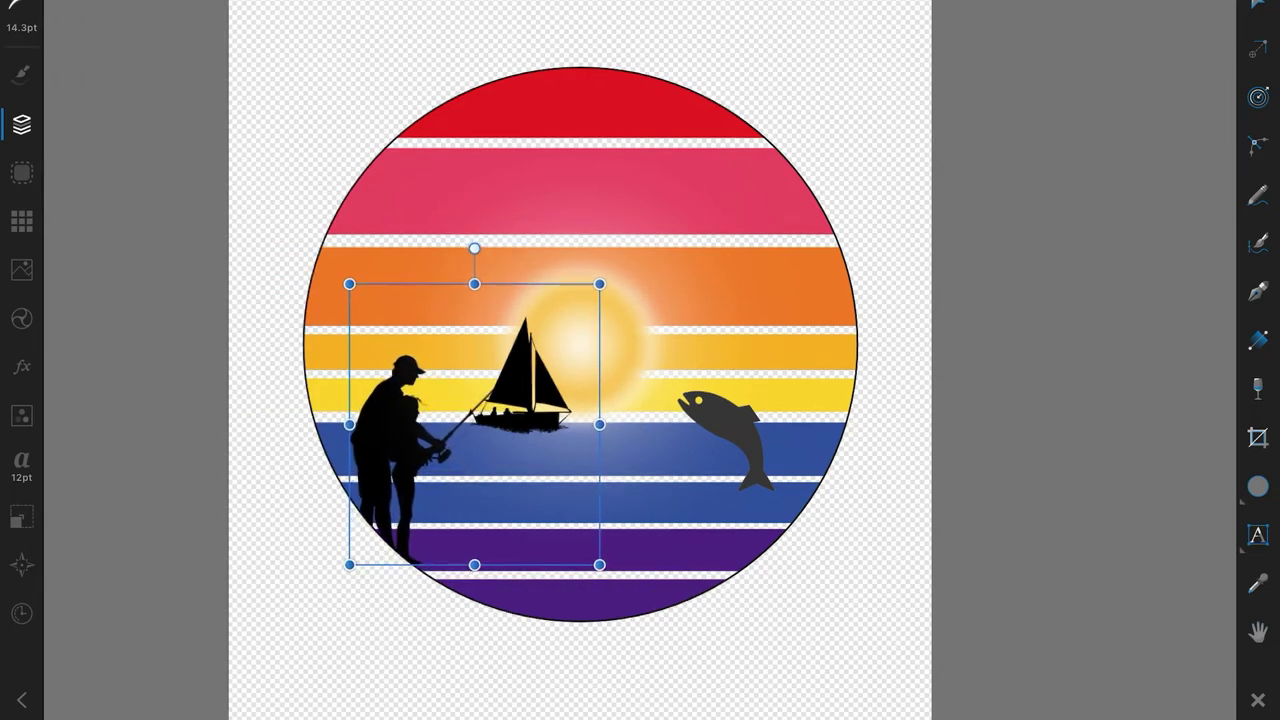
{"action": "left_click", "coordinate": [720, 435]}
{"action": "left_click_drag", "start_coordinate": [720, 440], "coordinate": [693, 466]}
{"action": "left_click_drag", "start_coordinate": [640, 412], "coordinate": [618, 398]}
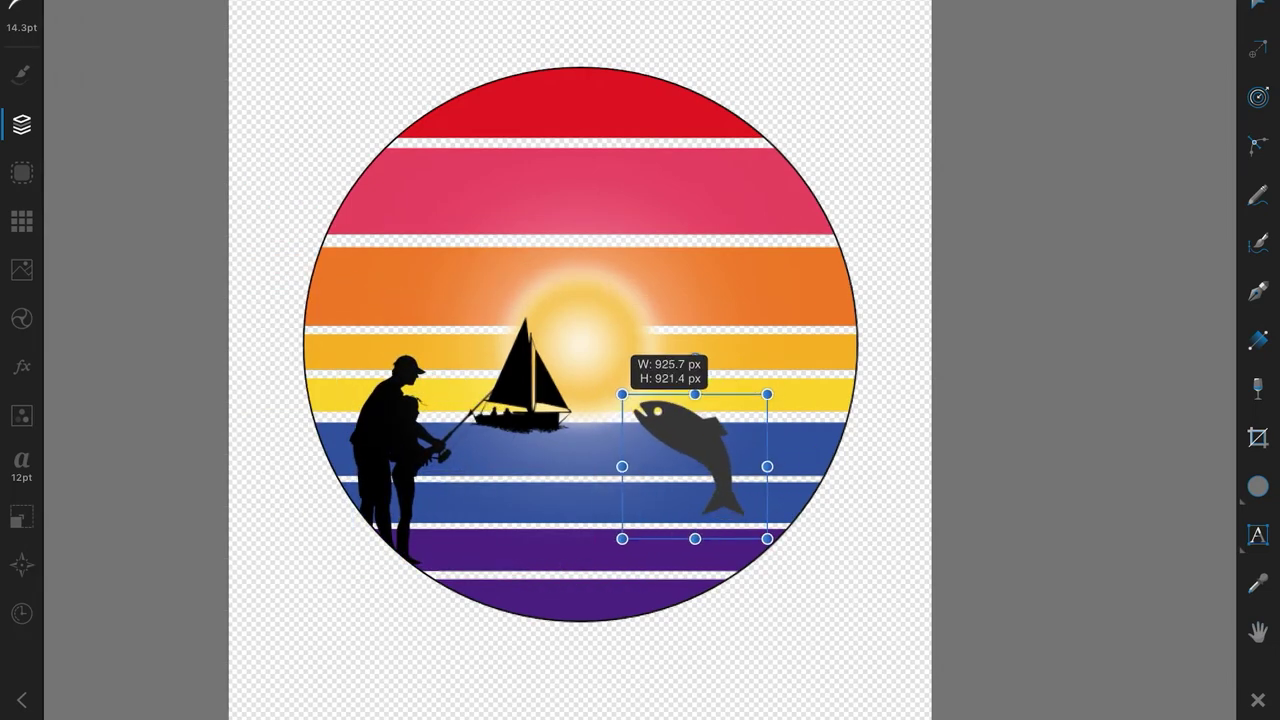
Delete the leaping fish and move the sailboat to the right of the sun.
{"action": "left_click", "coordinate": [525, 380]}
{"action": "left_click_drag", "start_coordinate": [518, 380], "coordinate": [570, 422]}
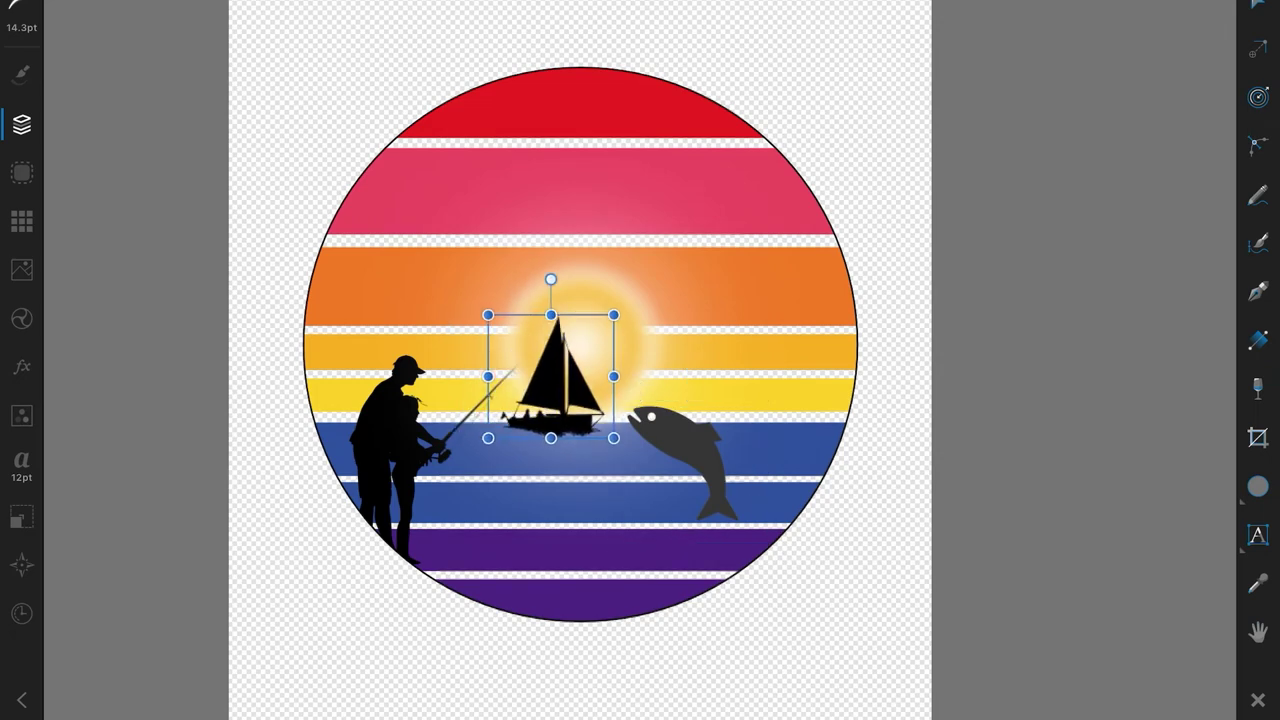
{"action": "left_click", "coordinate": [690, 455]}
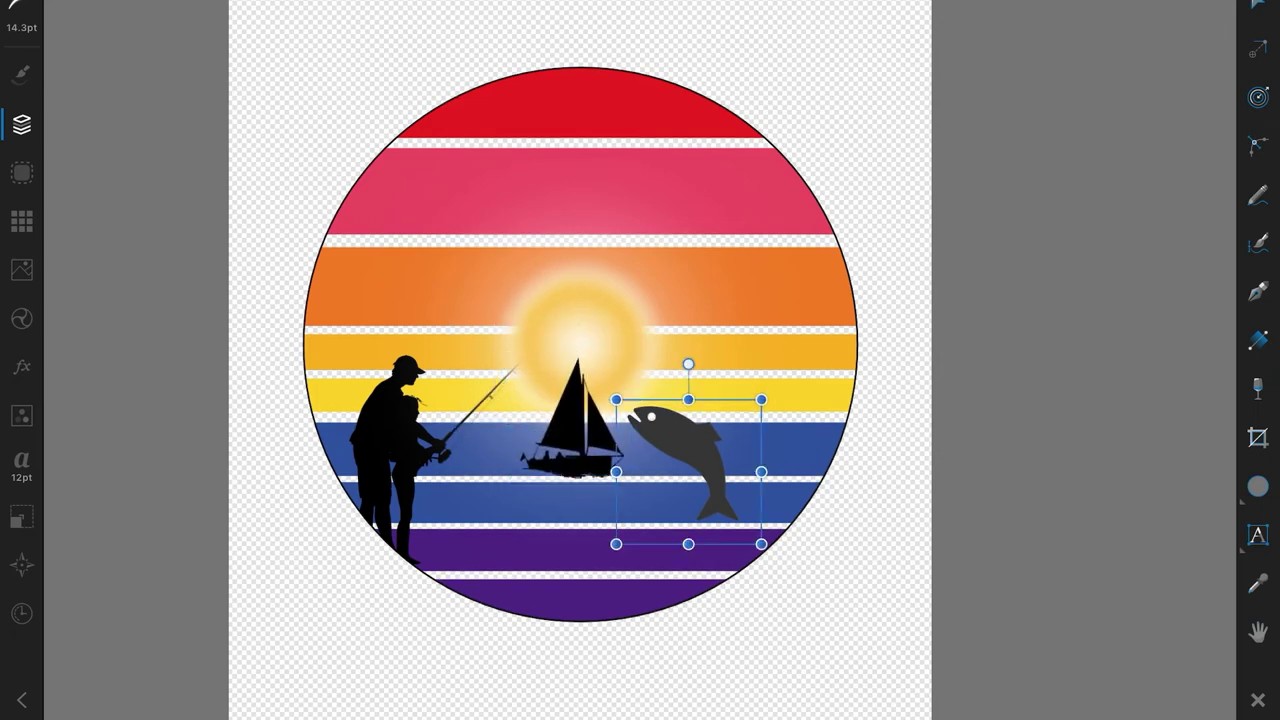
{"action": "key", "text": "Escape"}
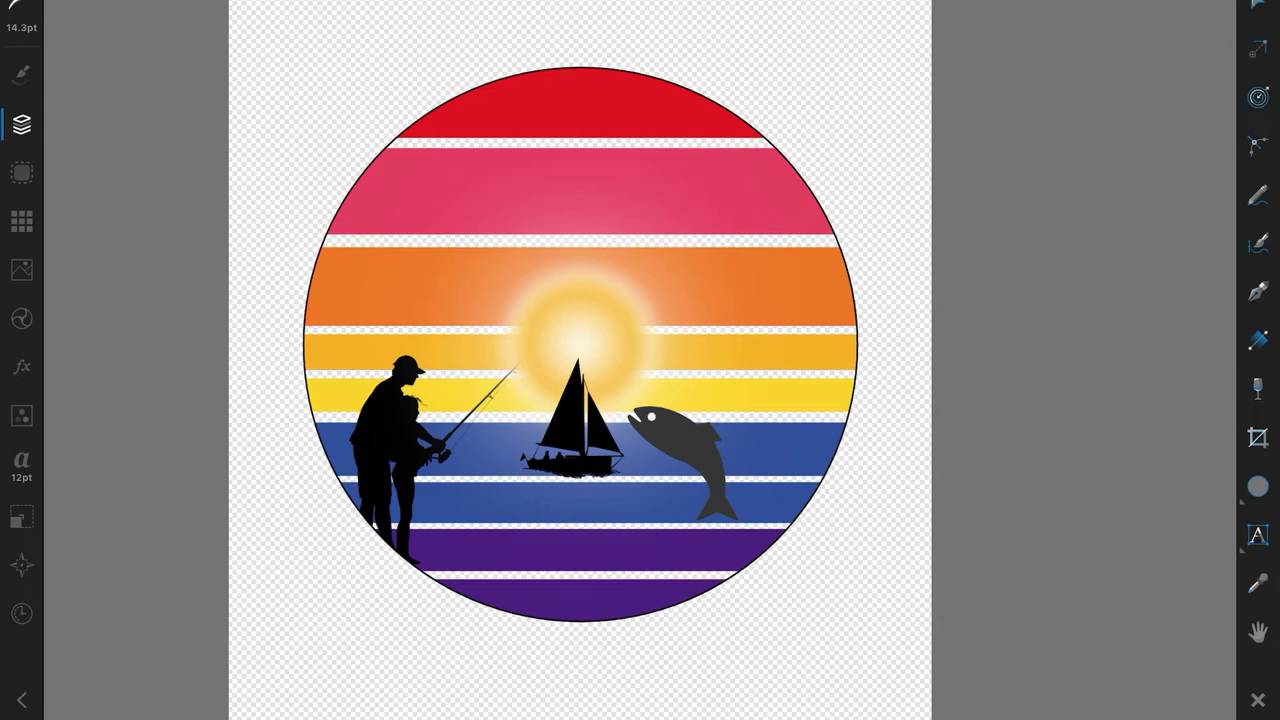
{"action": "key", "text": "Delete"}
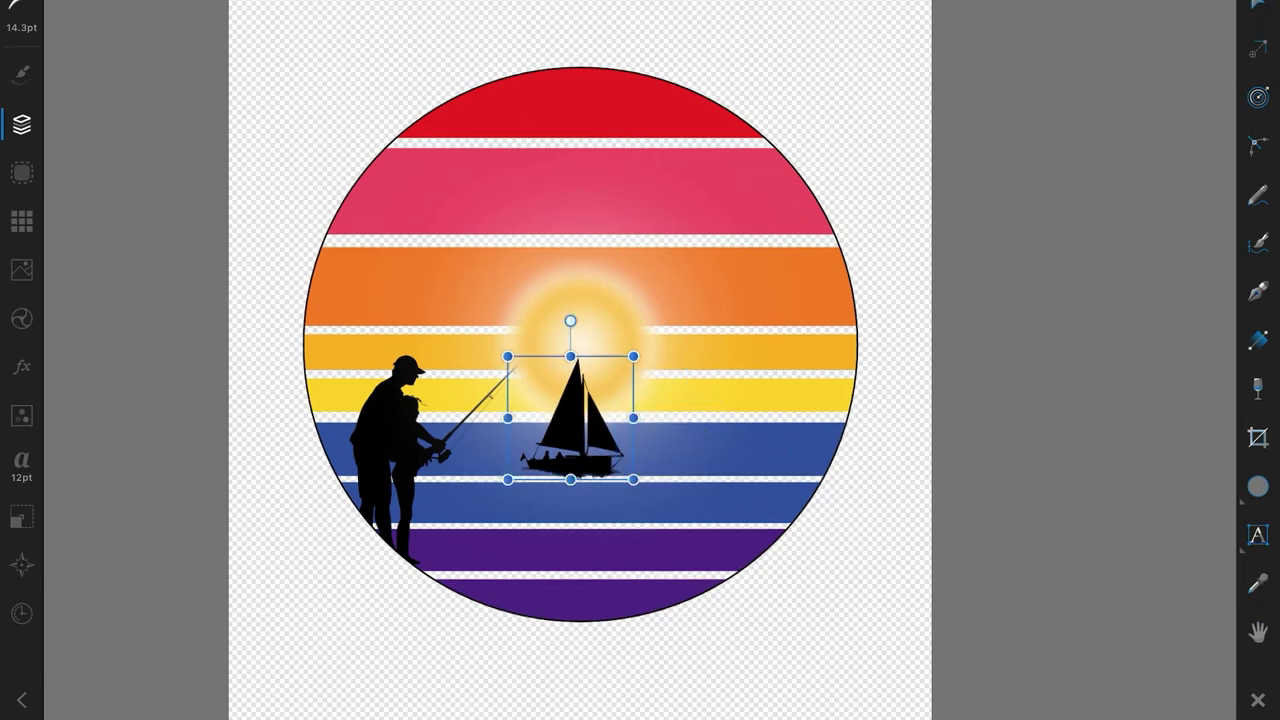
{"action": "left_click_drag", "start_coordinate": [570, 418], "coordinate": [702, 406]}
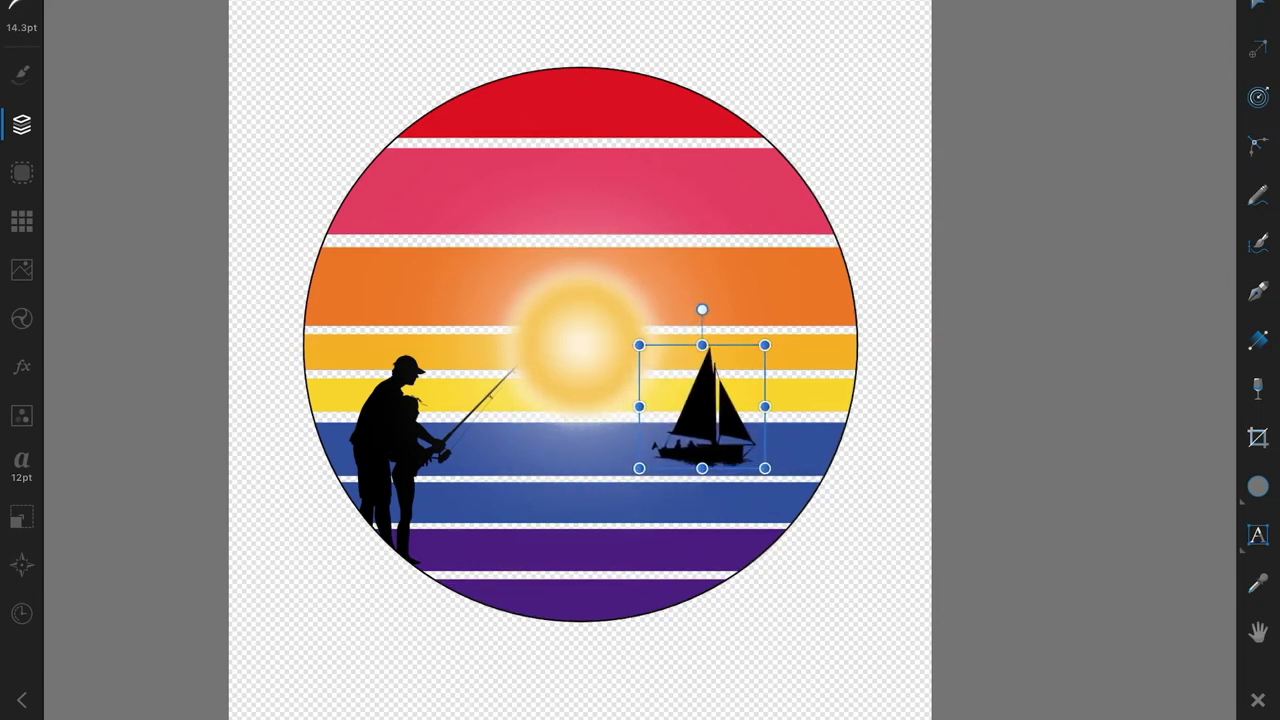
{"action": "left_click", "coordinate": [580, 200]}
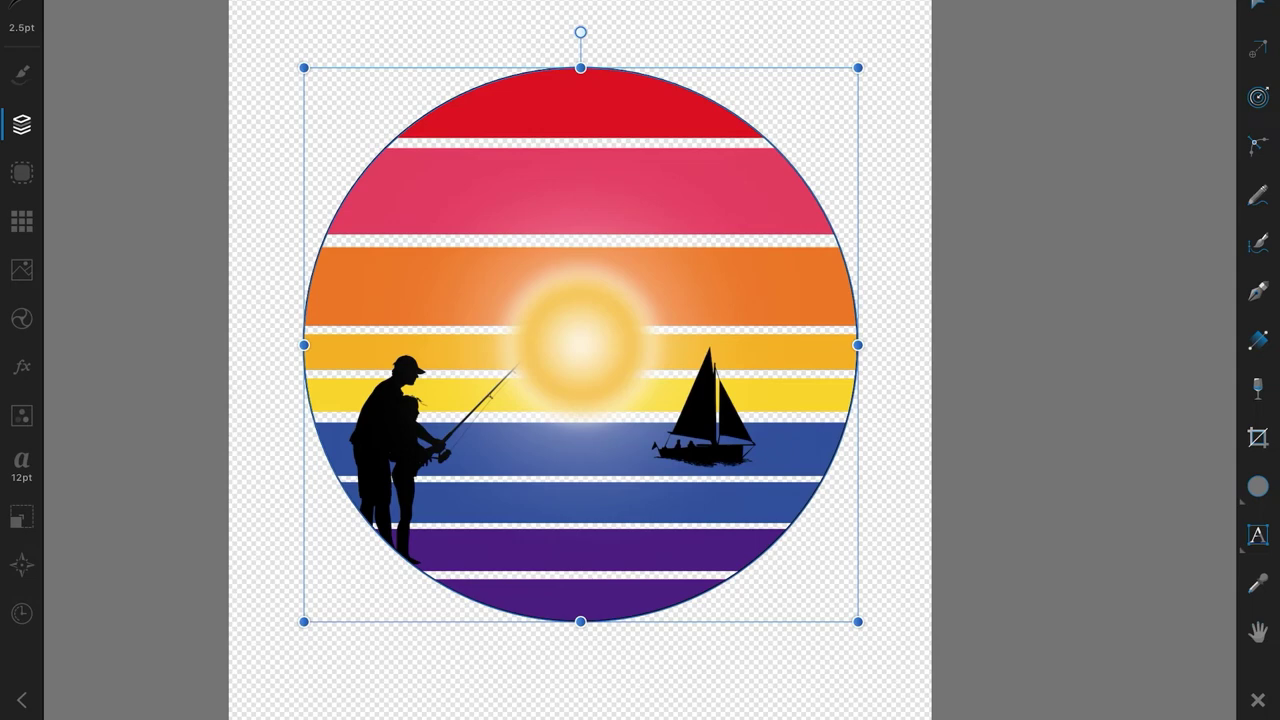
Recolour the second-lowest purple stripe dark maroon with the CMYK sliders.
{"action": "left_click", "coordinate": [22, 124]}
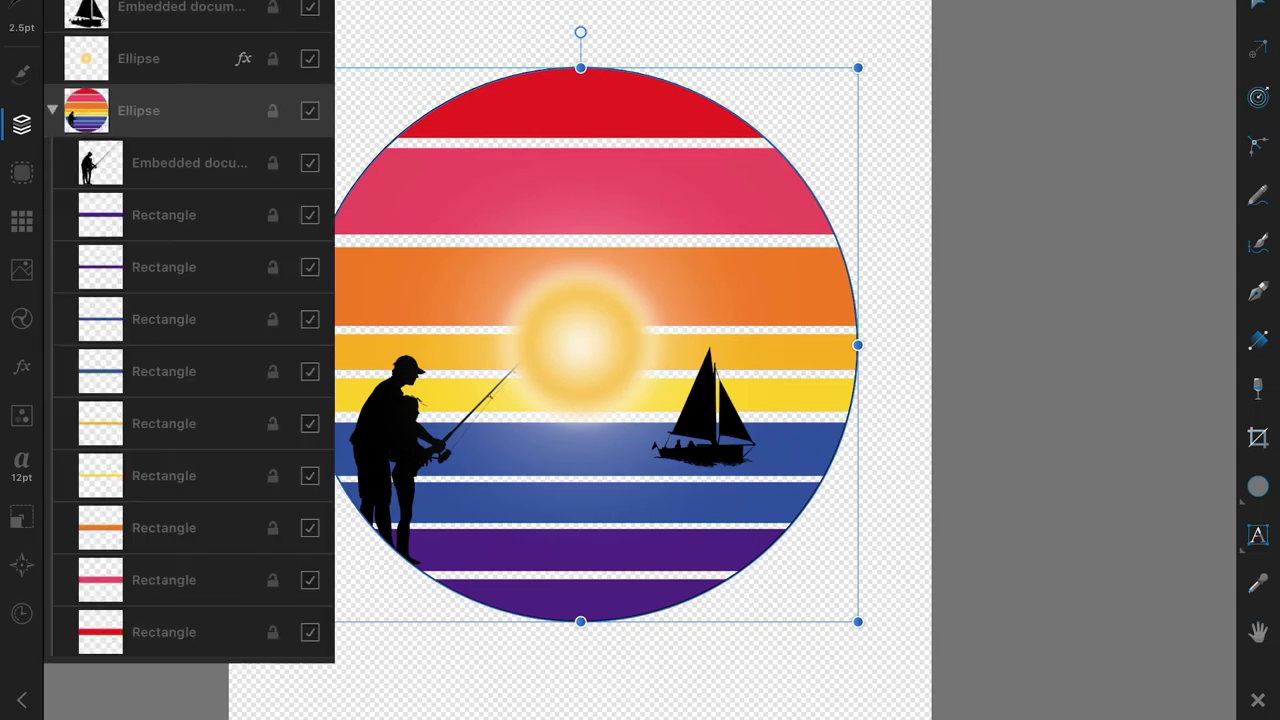
{"action": "left_click", "coordinate": [170, 215]}
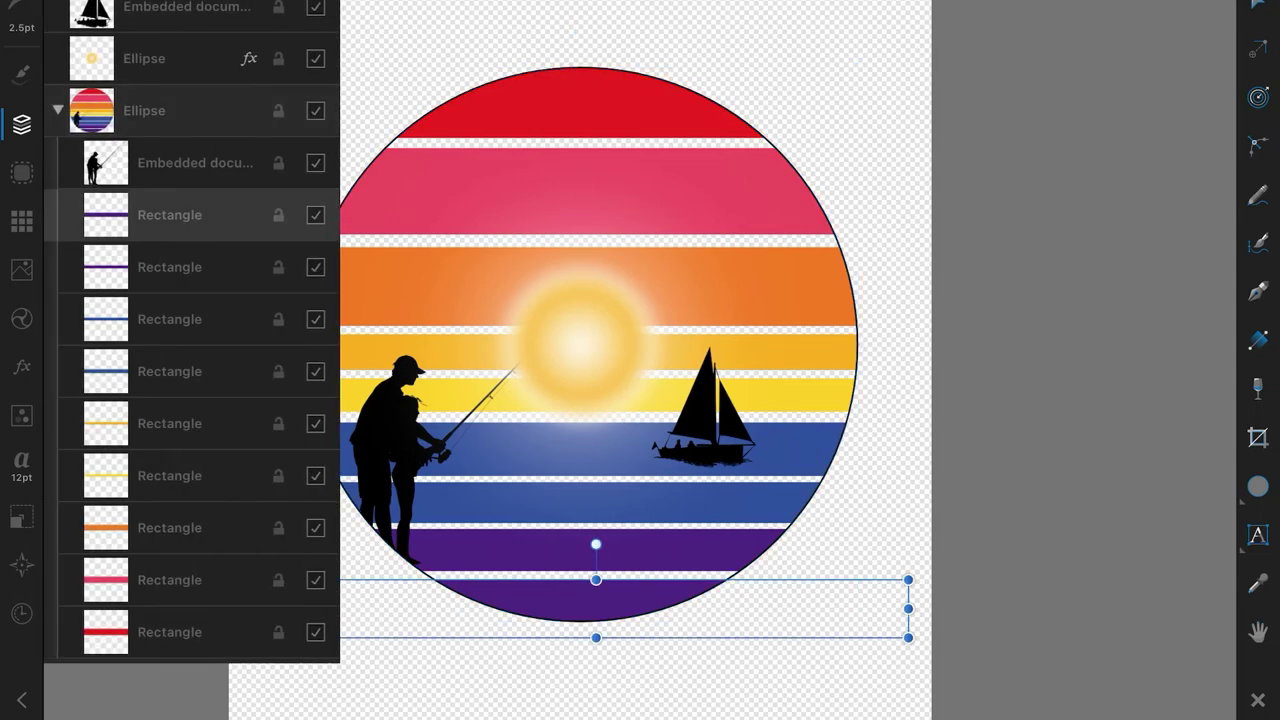
{"action": "left_click", "coordinate": [170, 267]}
{"action": "left_click", "coordinate": [22, 10]}
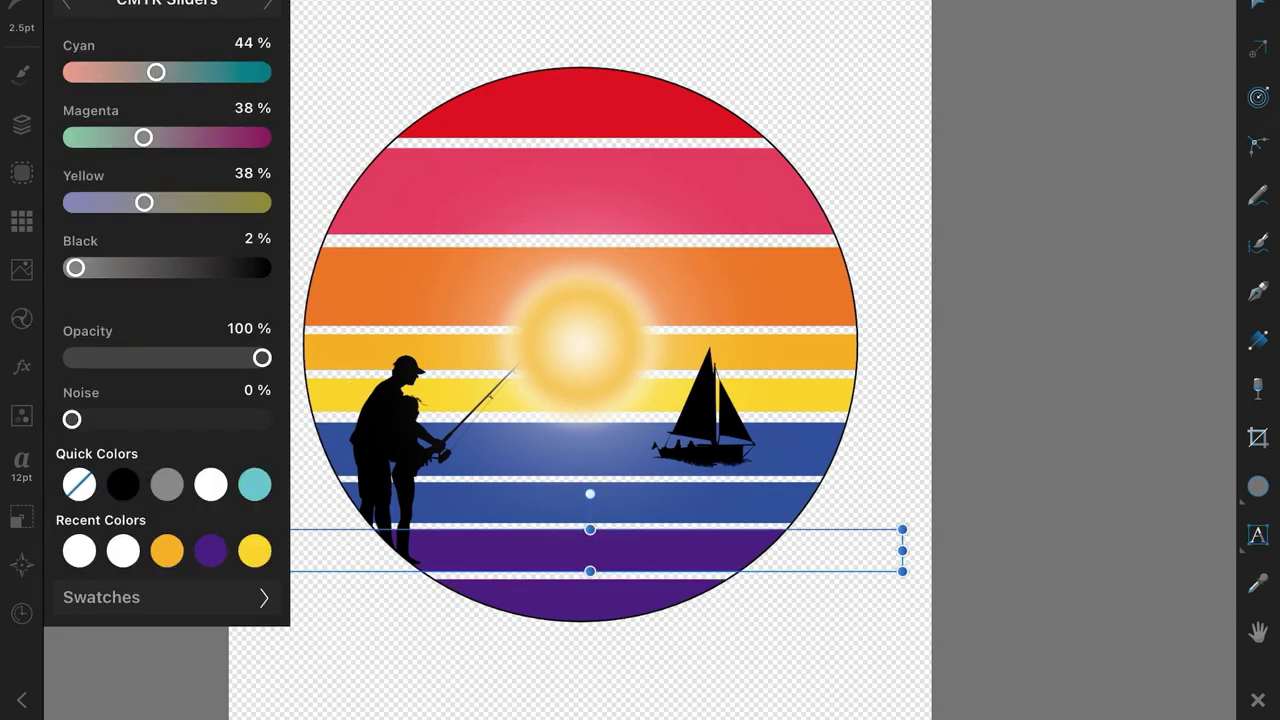
{"action": "left_click_drag", "start_coordinate": [72, 202], "coordinate": [239, 202]}
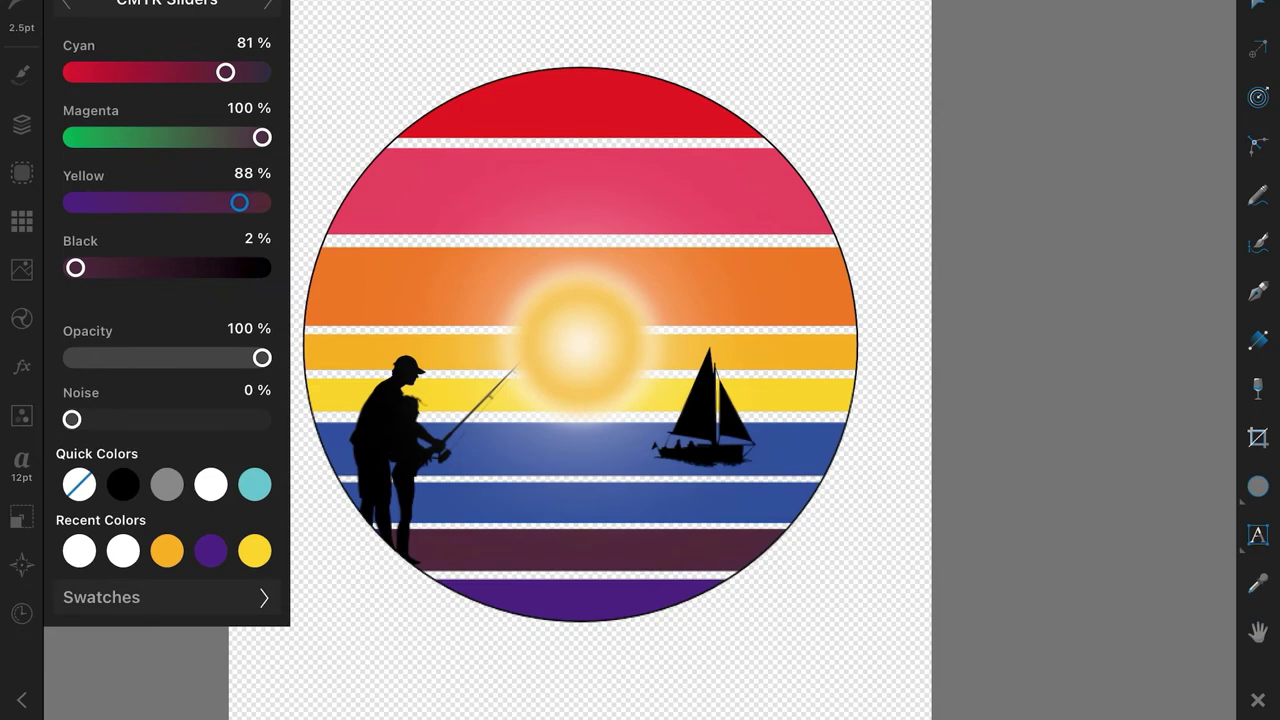
{"action": "left_click_drag", "start_coordinate": [239, 137], "coordinate": [247, 137]}
{"action": "left_click_drag", "start_coordinate": [226, 72], "coordinate": [207, 72]}
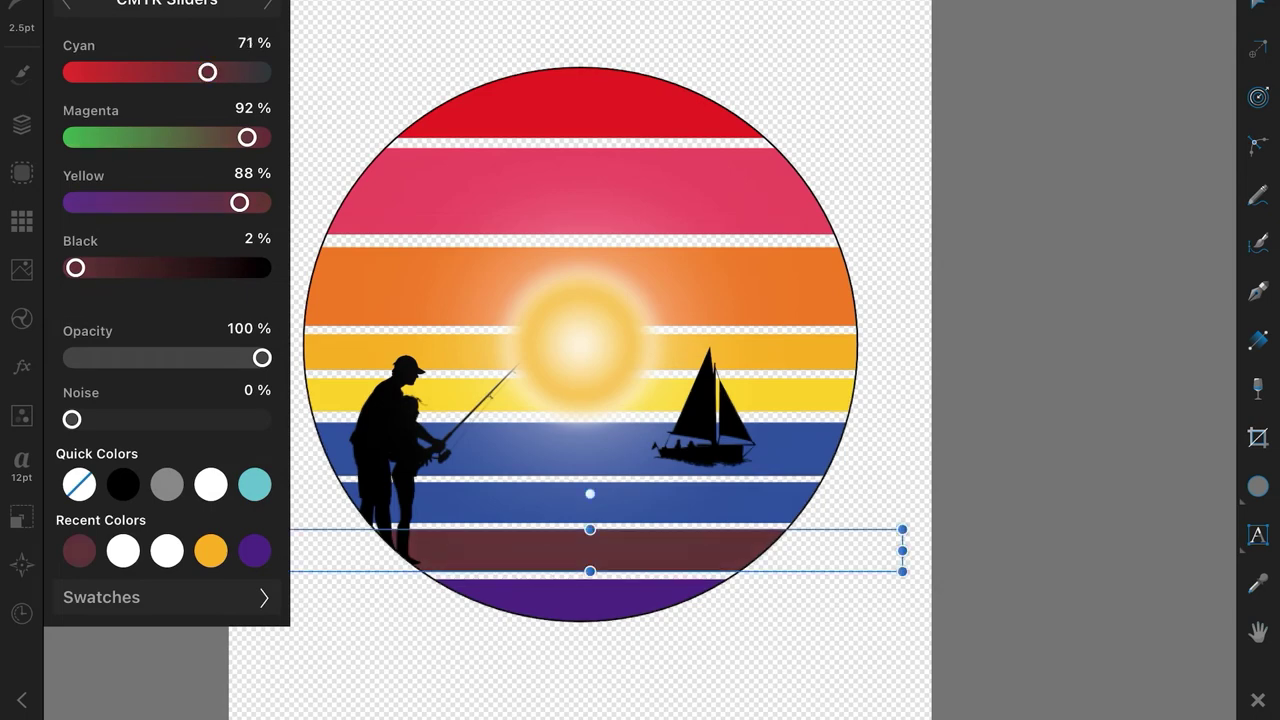
Turn the bottom purple stripe olive green by cutting magenta and cyan, adding yellow.
{"action": "left_click", "coordinate": [590, 600]}
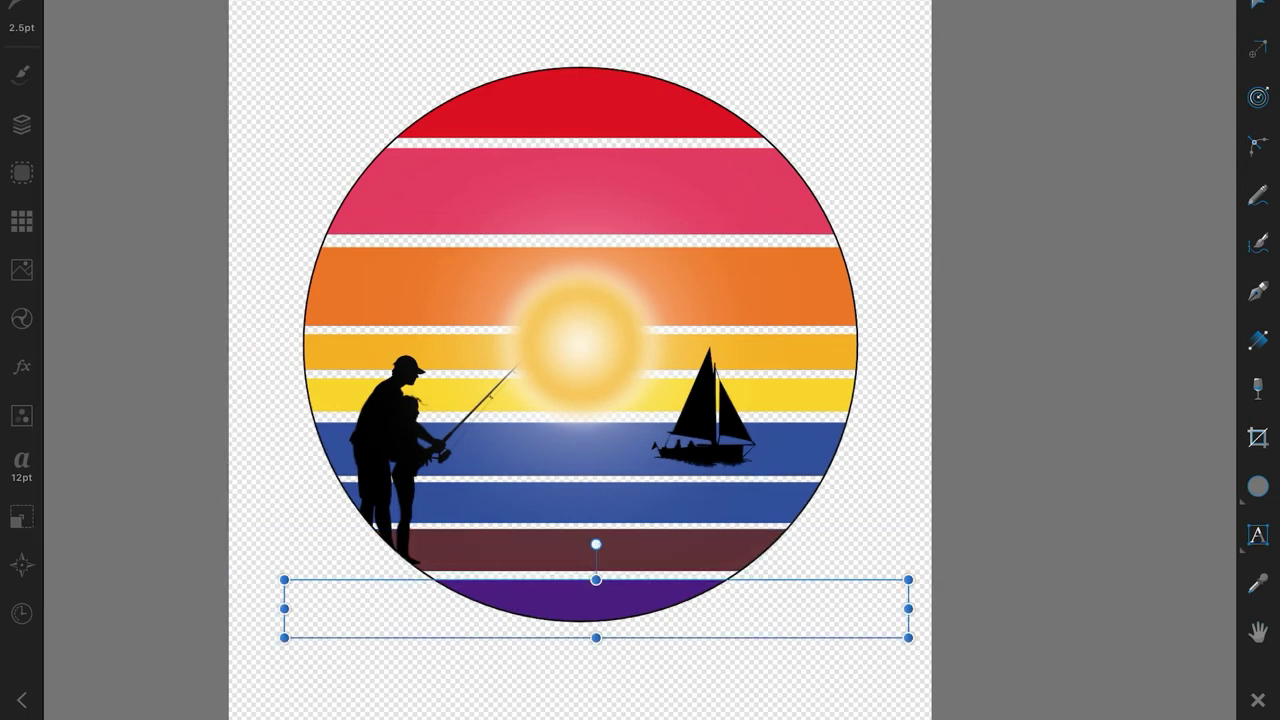
{"action": "left_click", "coordinate": [1258, 486]}
{"action": "left_click_drag", "start_coordinate": [262, 137], "coordinate": [197, 137]}
{"action": "left_click_drag", "start_coordinate": [226, 72], "coordinate": [200, 72]}
{"action": "mouse_move", "coordinate": [72, 202]}
{"action": "left_mouse_down"}
{"action": "mouse_move", "coordinate": [123, 202]}
{"action": "mouse_move", "coordinate": [72, 202]}
{"action": "left_mouse_up"}
{"action": "left_click_drag", "start_coordinate": [197, 137], "coordinate": [108, 137]}
{"action": "left_click_drag", "start_coordinate": [200, 72], "coordinate": [203, 72]}
{"action": "left_click_drag", "start_coordinate": [72, 202], "coordinate": [244, 202]}
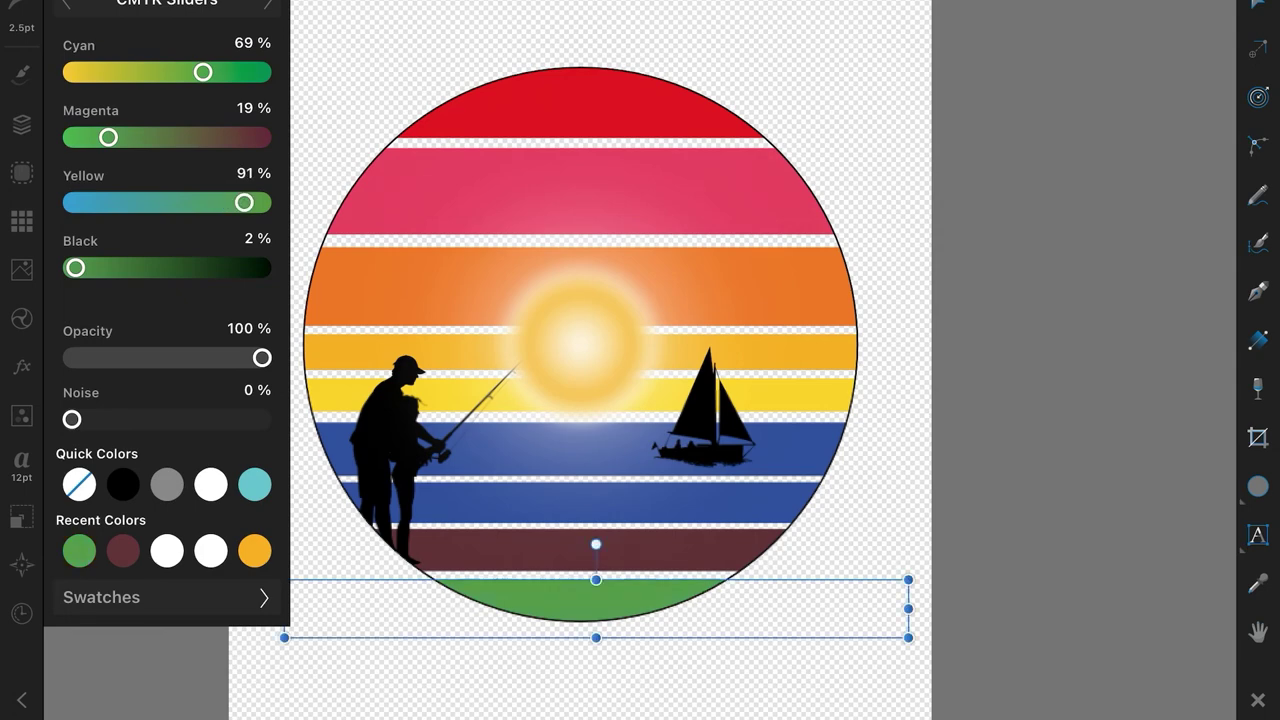
{"action": "mouse_move", "coordinate": [108, 137]}
{"action": "left_mouse_down"}
{"action": "mouse_move", "coordinate": [240, 137]}
{"action": "mouse_move", "coordinate": [133, 137]}
{"action": "left_mouse_up"}
Give the bottom stripe a brown colour with the CMYK sliders.
{"action": "left_click", "coordinate": [395, 440]}
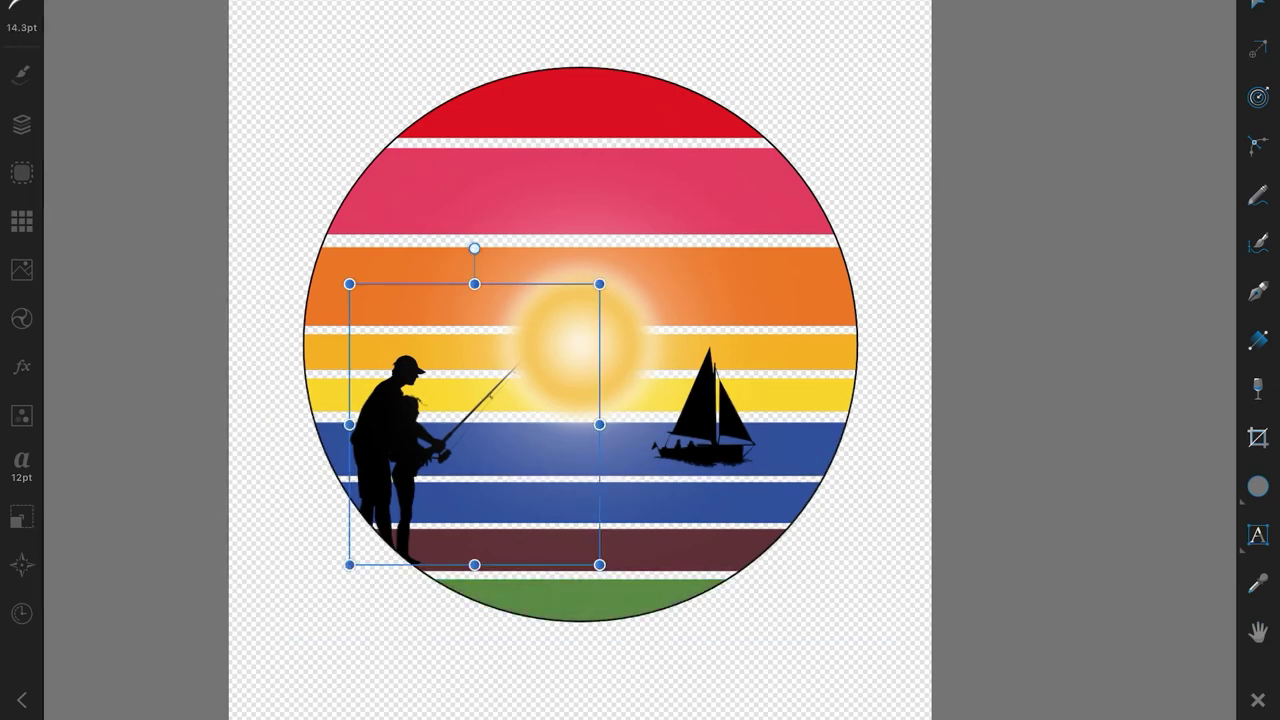
{"action": "left_click", "coordinate": [22, 318]}
{"action": "left_click", "coordinate": [22, 124]}
{"action": "left_click", "coordinate": [170, 215]}
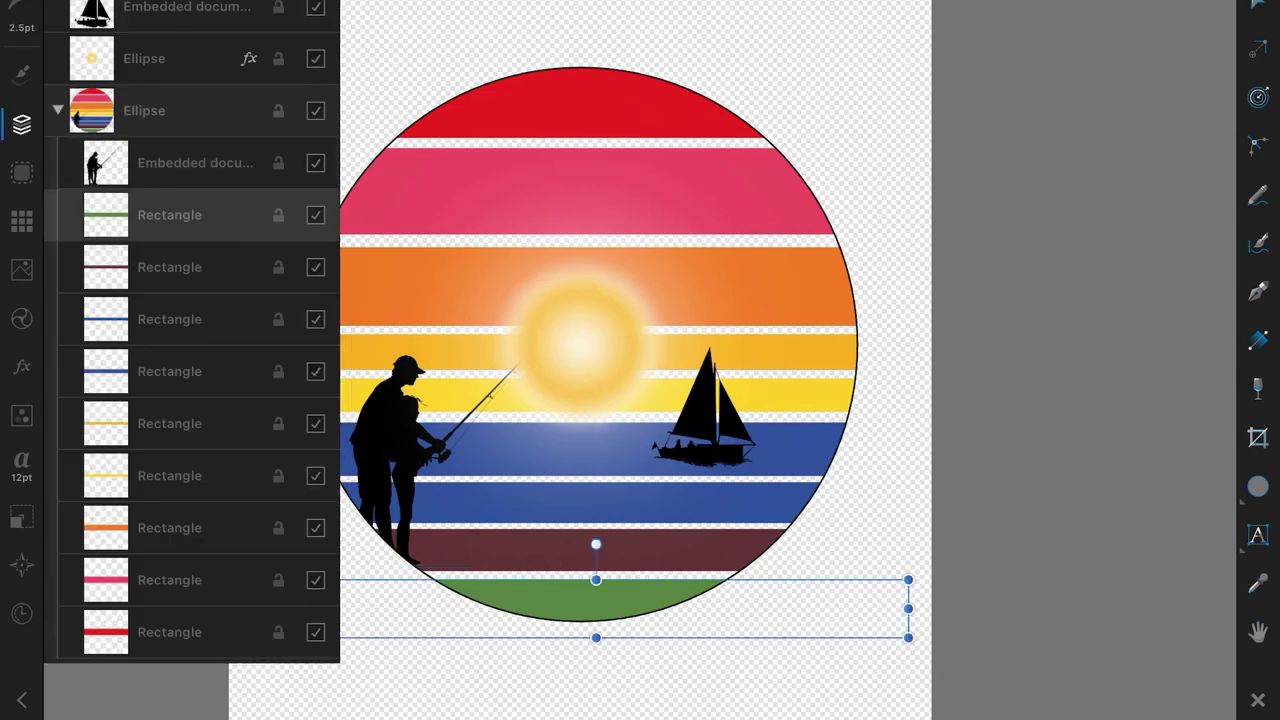
{"action": "left_click", "coordinate": [22, 318]}
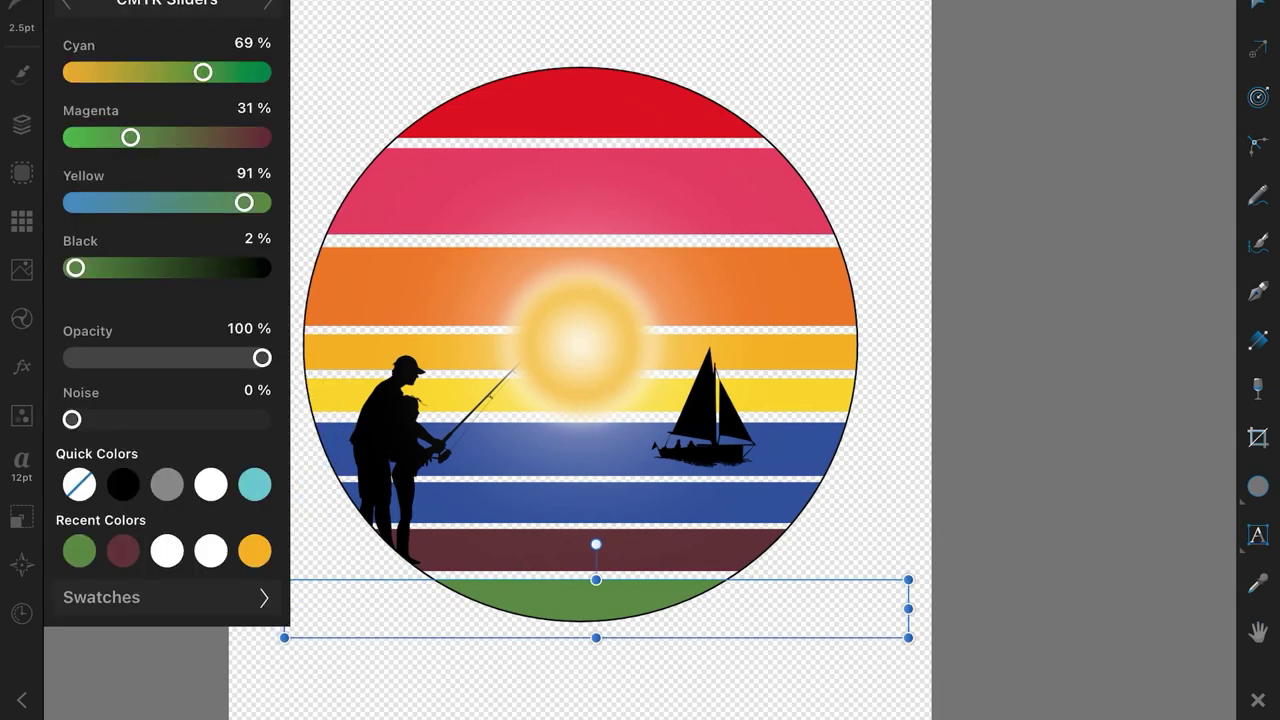
{"action": "left_click", "coordinate": [123, 550]}
{"action": "left_click_drag", "start_coordinate": [247, 137], "coordinate": [186, 137]}
{"action": "left_click_drag", "start_coordinate": [207, 72], "coordinate": [140, 72]}
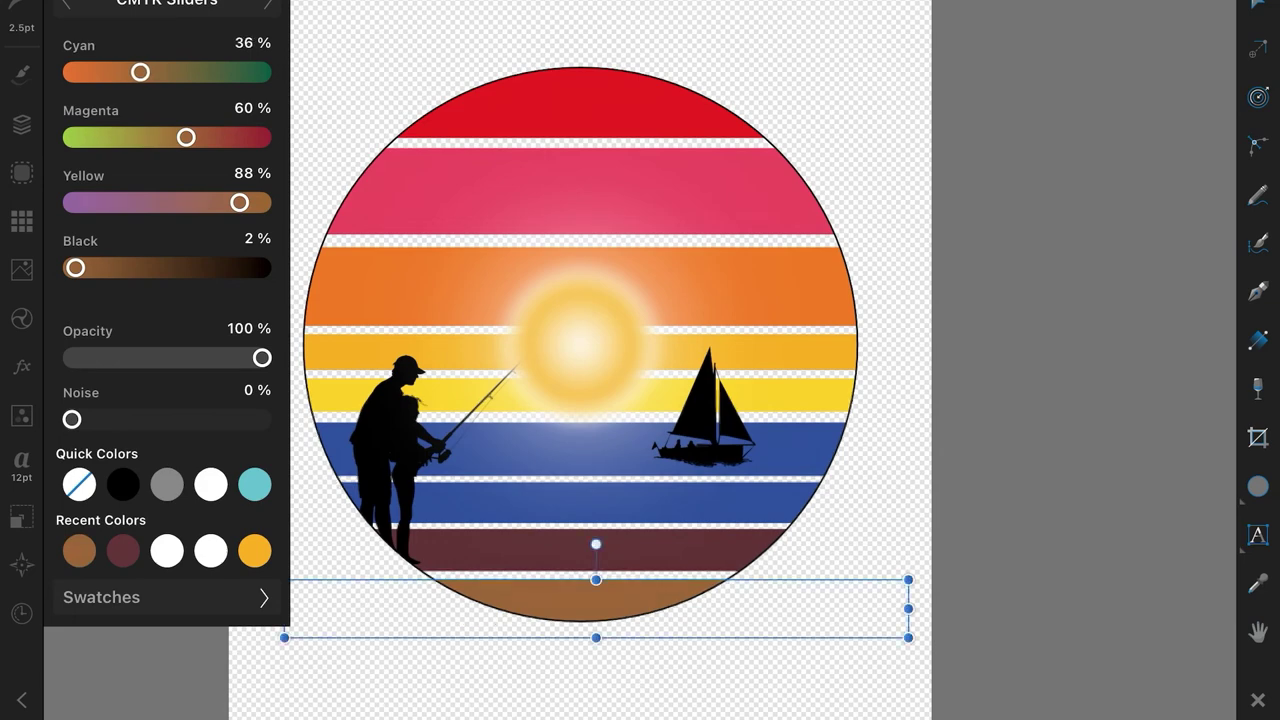
Recolour the maroon stripe above the bottom to olive green.
{"action": "left_click", "coordinate": [390, 450]}
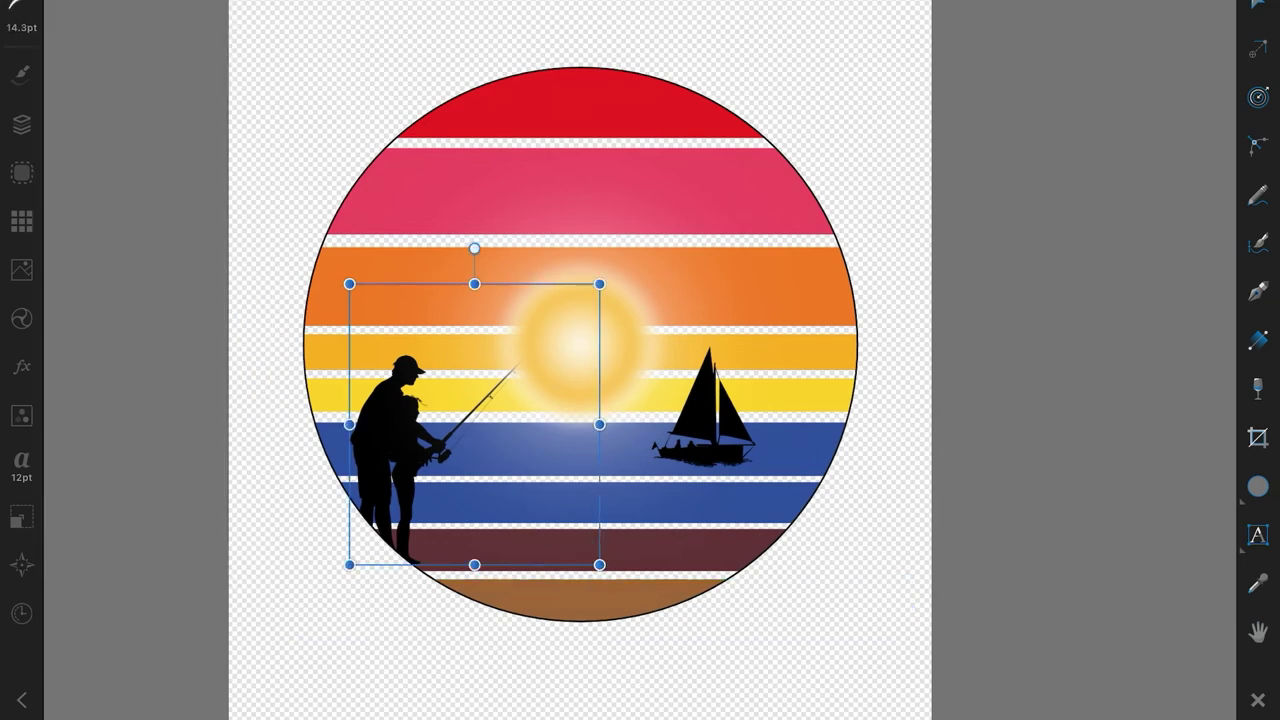
{"action": "left_click", "coordinate": [600, 550]}
{"action": "left_click", "coordinate": [22, 318]}
{"action": "mouse_move", "coordinate": [234, 137]}
{"action": "left_mouse_down"}
{"action": "mouse_move", "coordinate": [248, 137]}
{"action": "mouse_move", "coordinate": [180, 137]}
{"action": "left_mouse_up"}
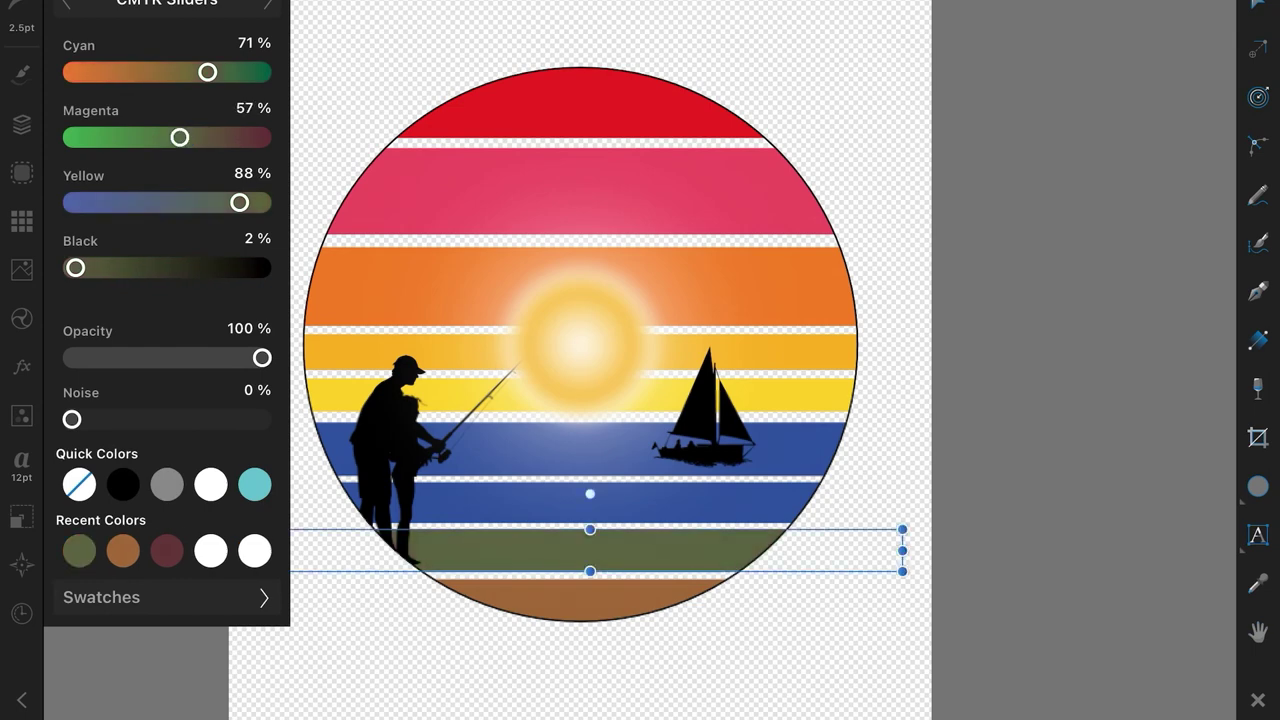
{"action": "left_click_drag", "start_coordinate": [239, 202], "coordinate": [242, 202]}
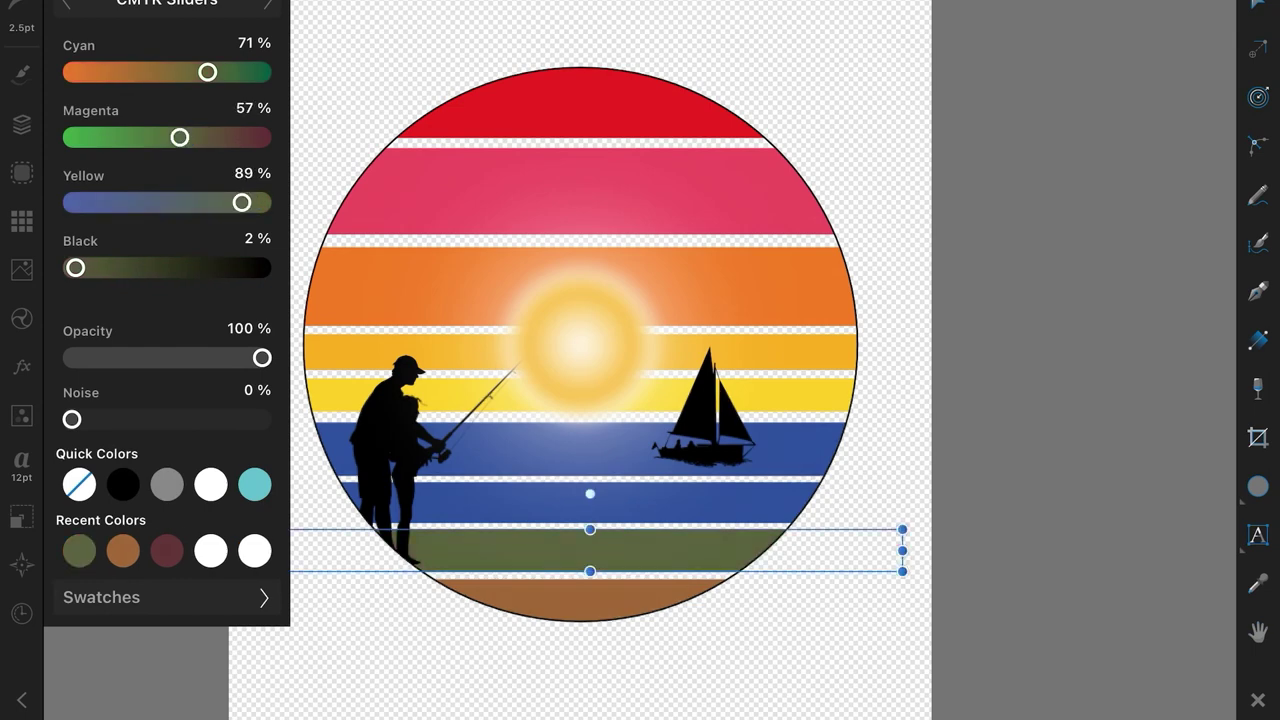
Raise the Black slider to darken the bottom brown stripe, then deselect.
{"action": "left_click", "coordinate": [590, 600]}
{"action": "left_click", "coordinate": [22, 124]}
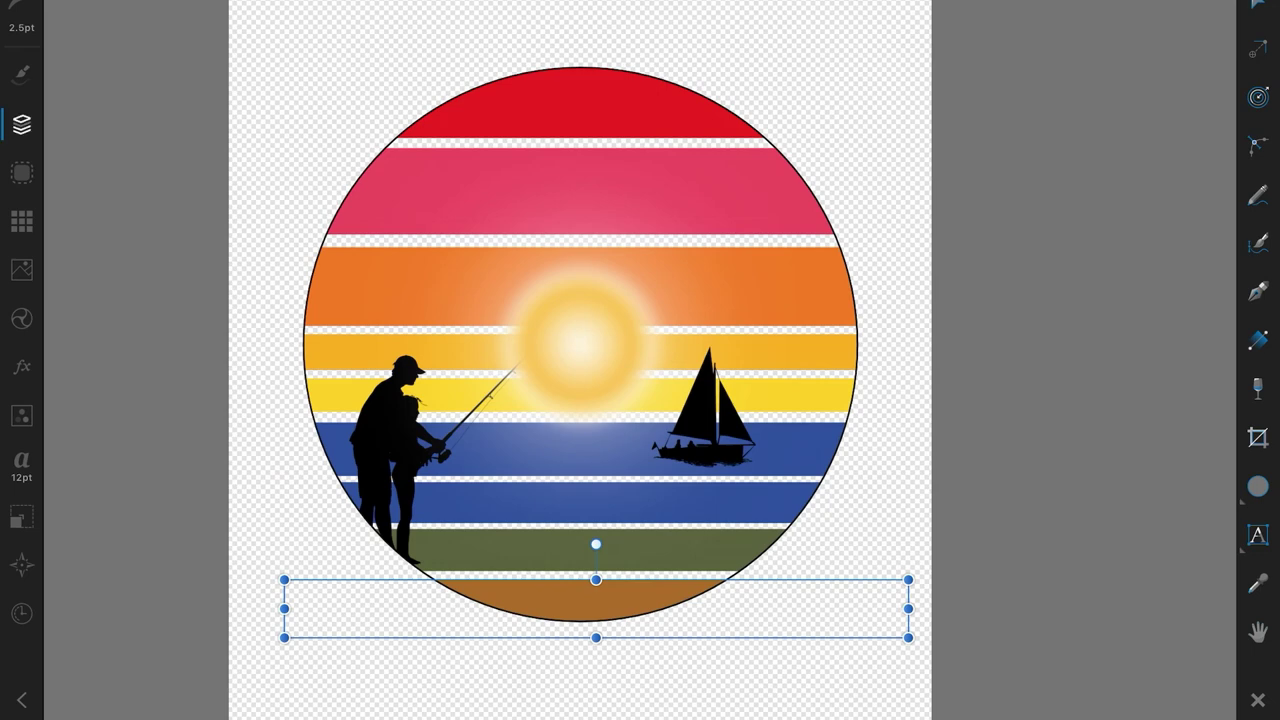
{"action": "left_click", "coordinate": [22, 318]}
{"action": "left_click_drag", "start_coordinate": [87, 267], "coordinate": [131, 267]}
{"action": "key", "text": "Escape"}
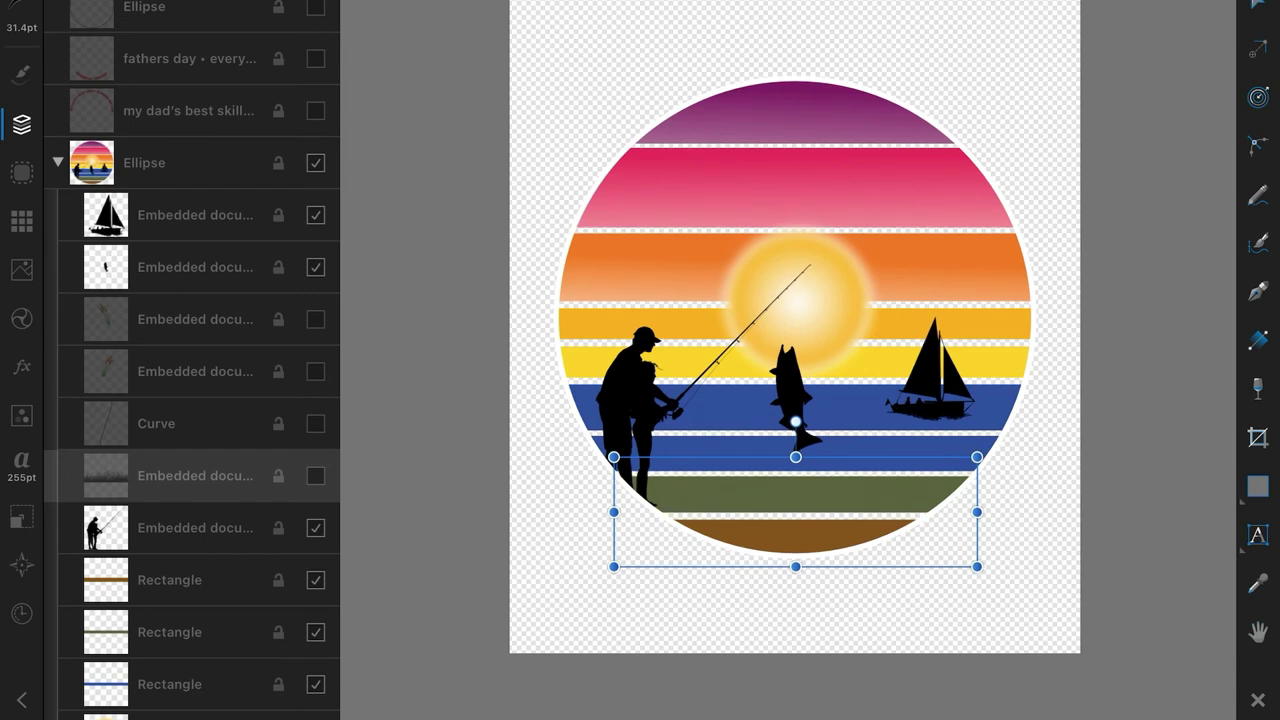
Unhide the outer black Ellipse ring and the 'FATHERS DAY • EVERYDAY' text layer.
{"action": "left_click", "coordinate": [316, 7]}
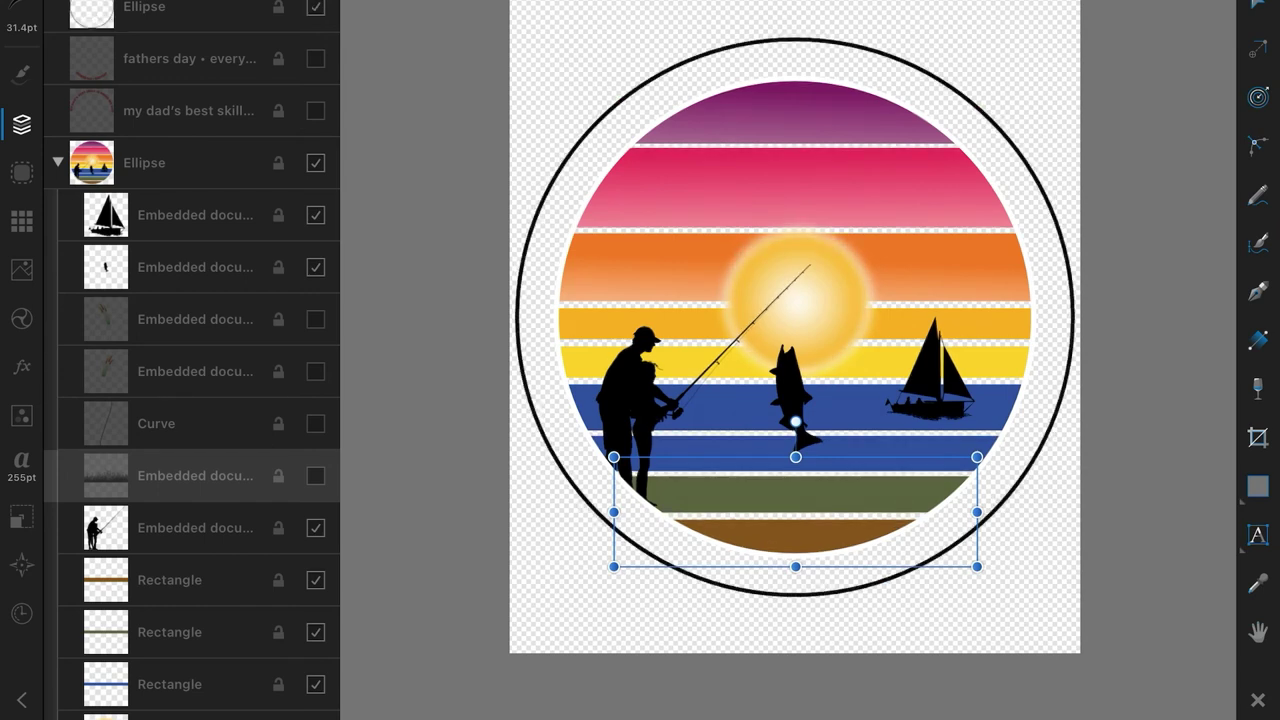
{"action": "left_click", "coordinate": [316, 58]}
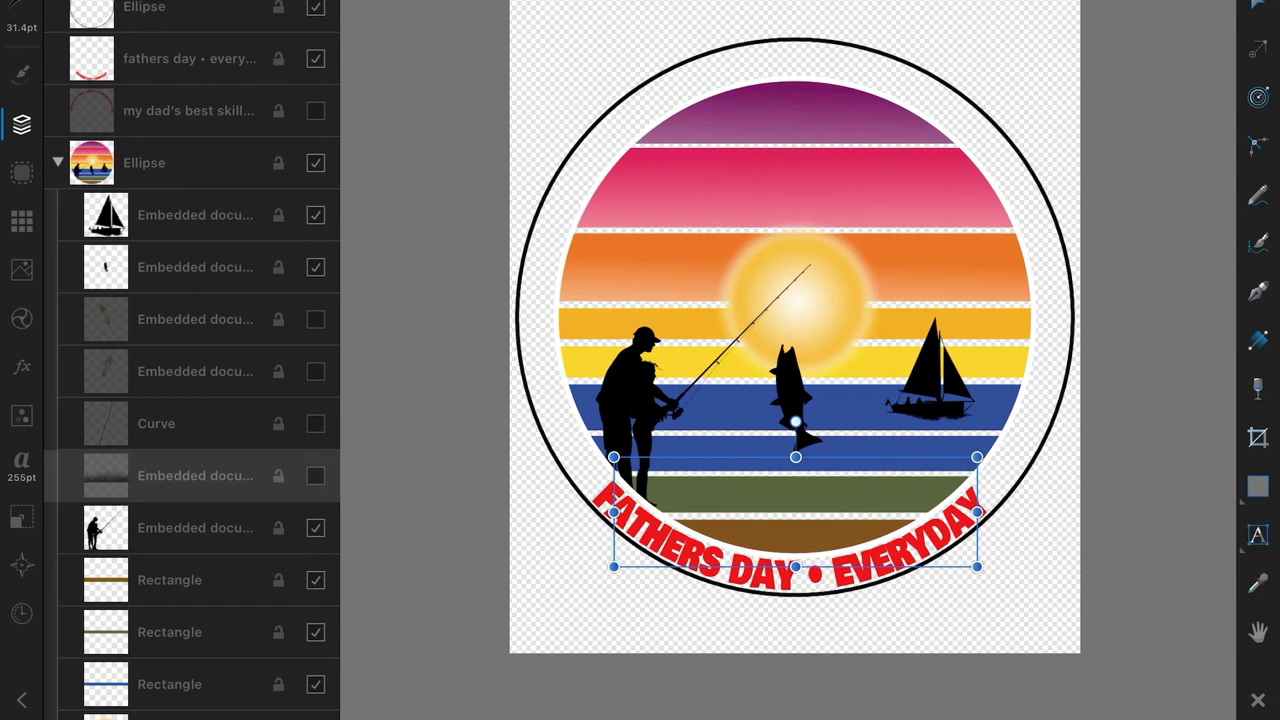
Unhide the top curved text, both cattail documents, the fishing-line Curve and the grass.
{"action": "left_click", "coordinate": [316, 110]}
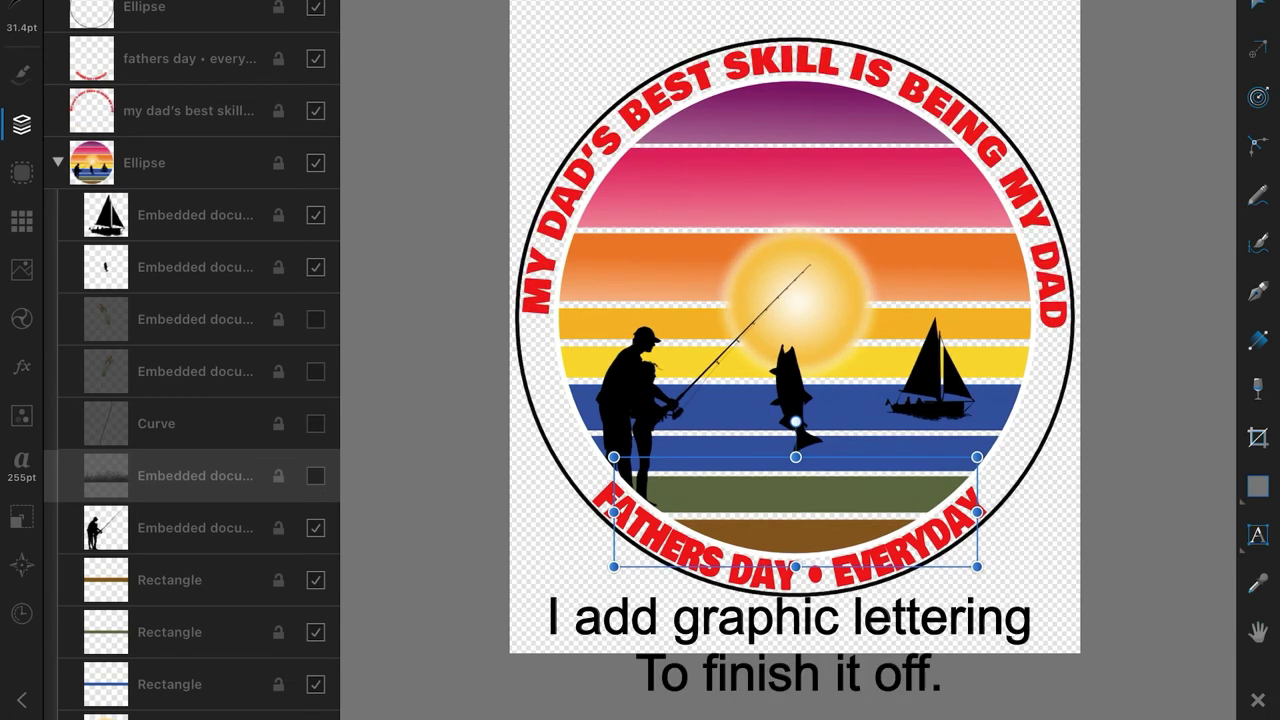
{"action": "left_click", "coordinate": [316, 319]}
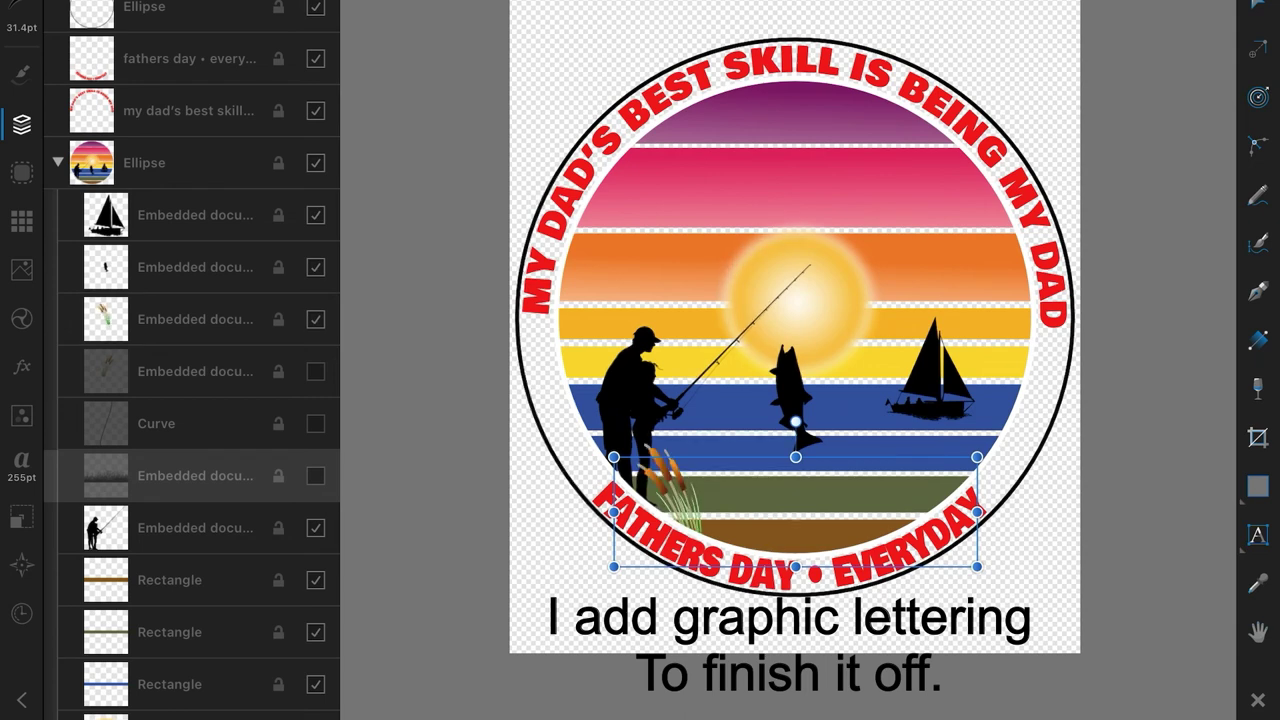
{"action": "left_click", "coordinate": [316, 371]}
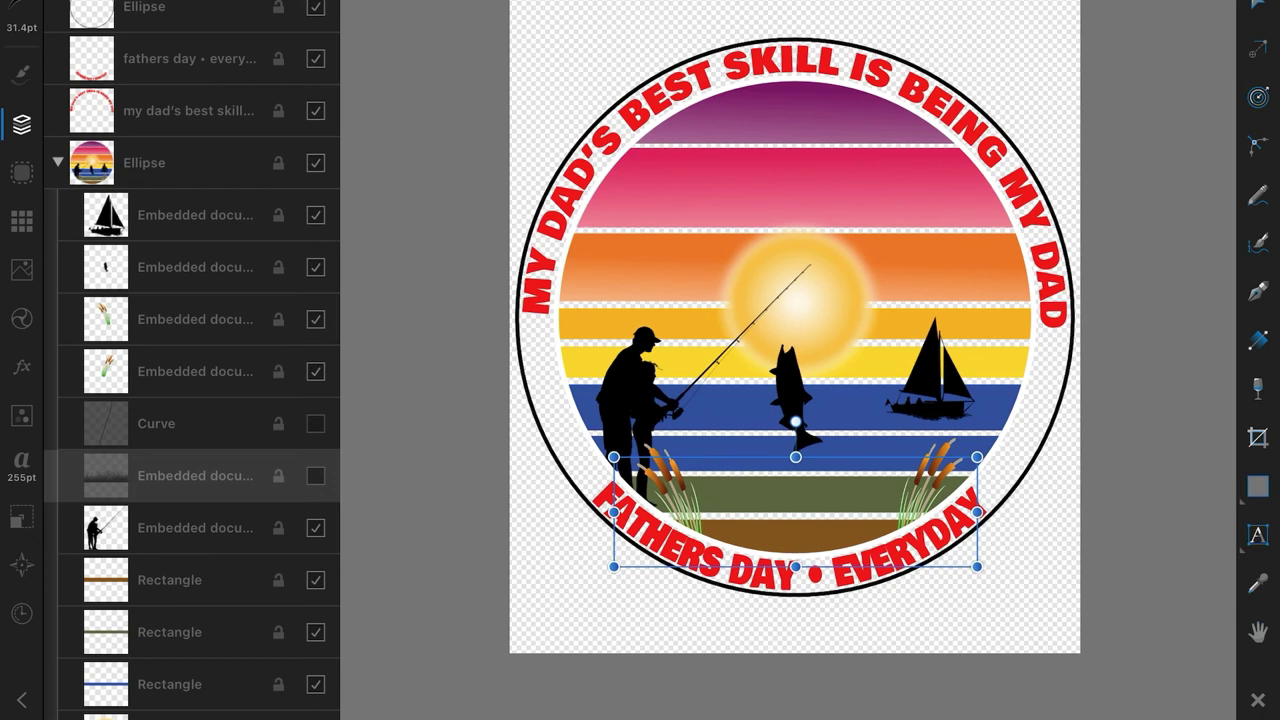
{"action": "left_click", "coordinate": [316, 423]}
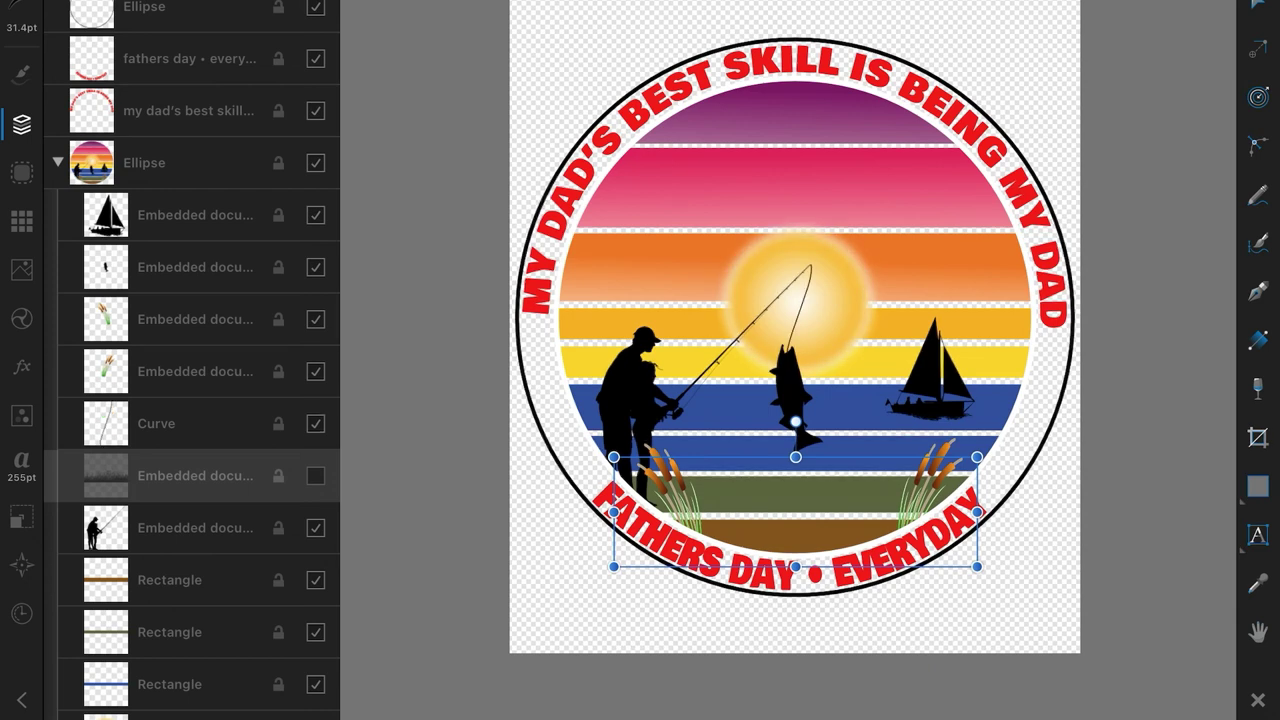
{"action": "left_click", "coordinate": [316, 475]}
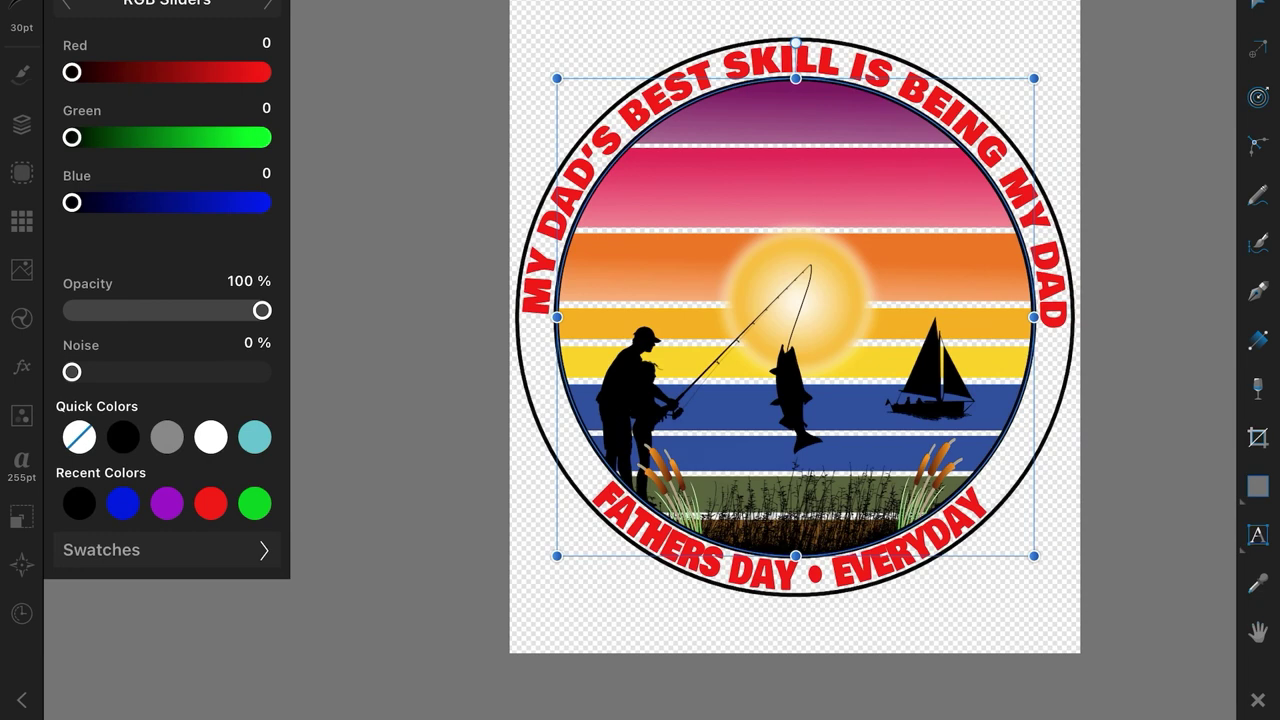
{"action": "left_click", "coordinate": [167, 437]}
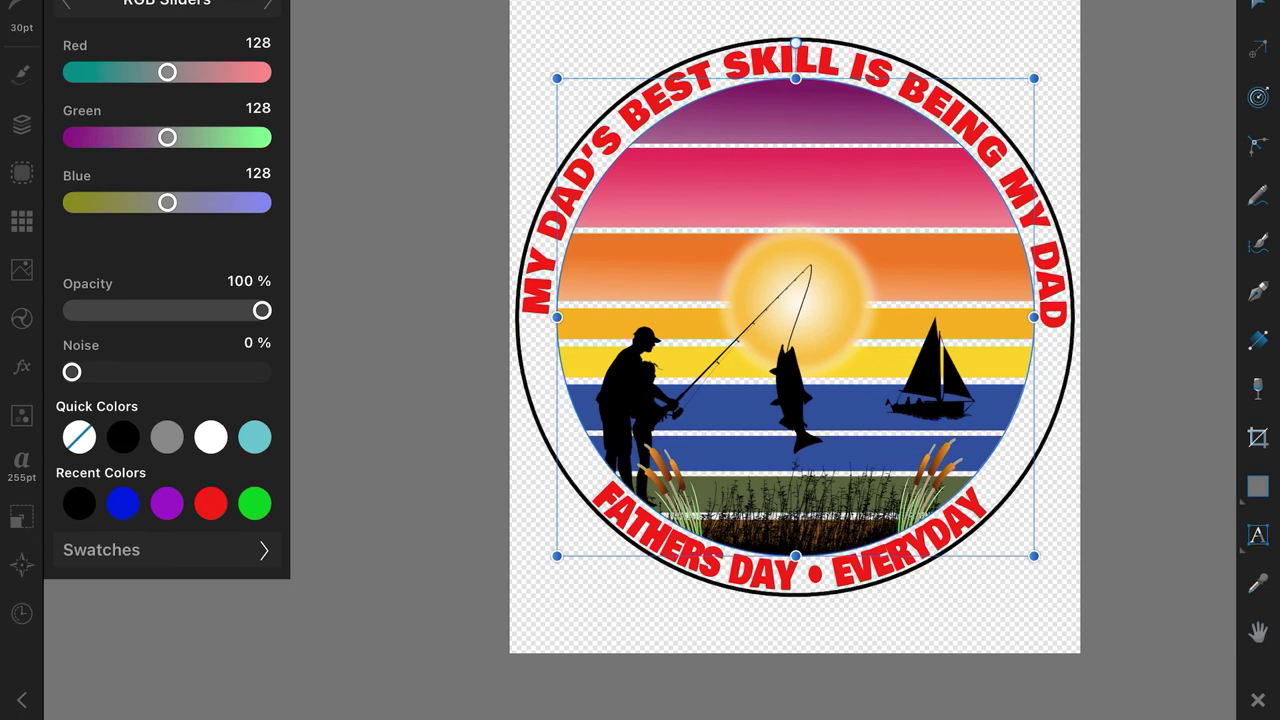
{"action": "left_click", "coordinate": [123, 437]}
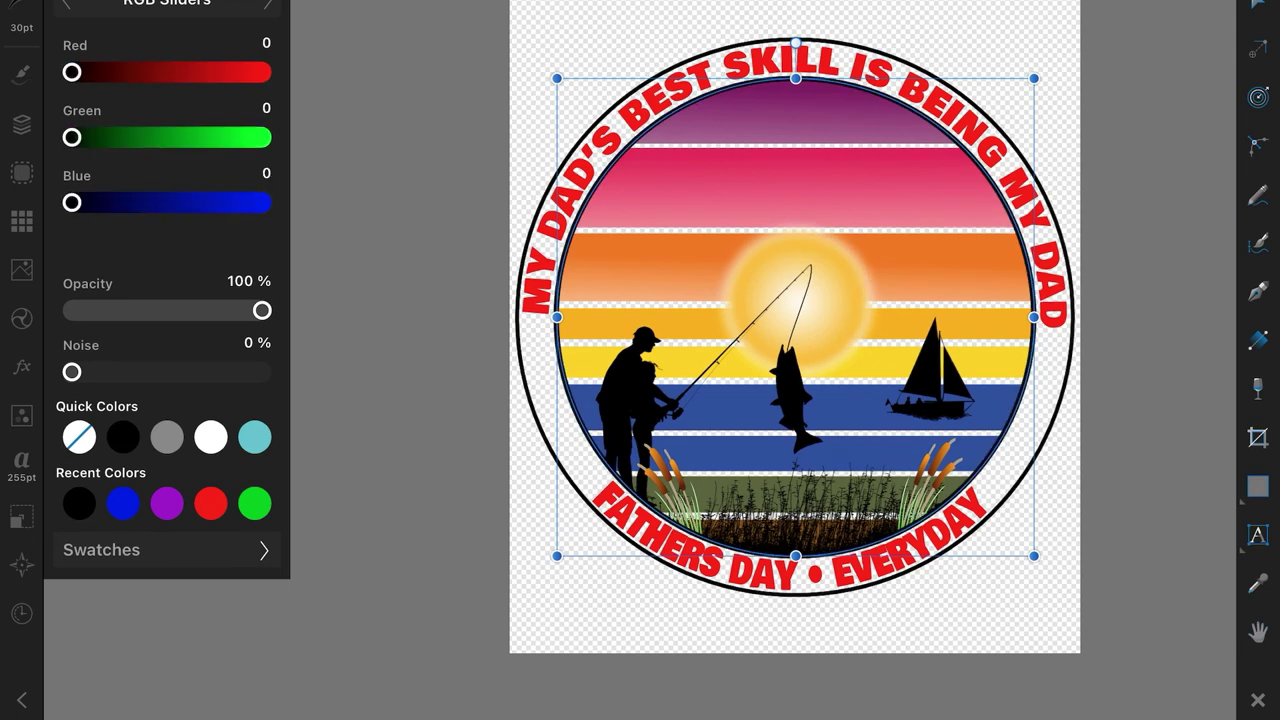